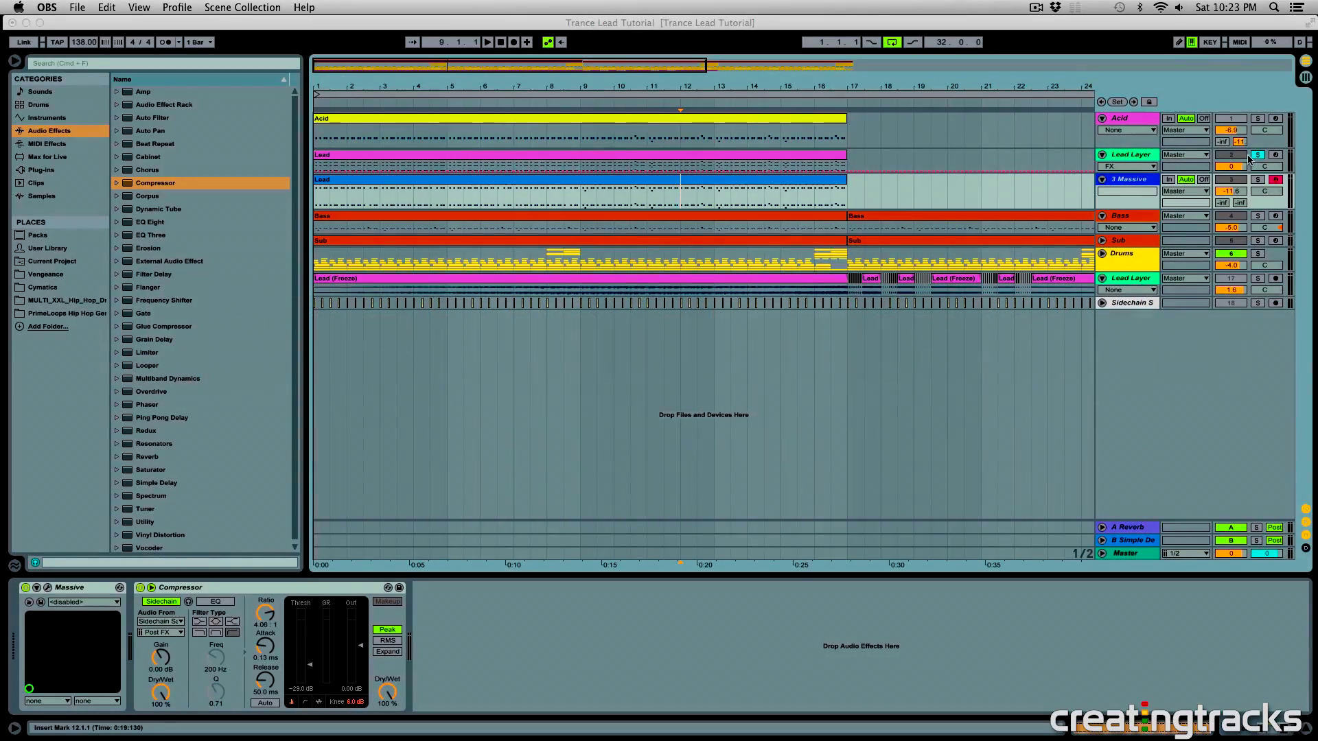
Select the Lead clip, solo the Massive track and play it to audition the lead.
{"action": "left_click", "coordinate": [1255, 158]}
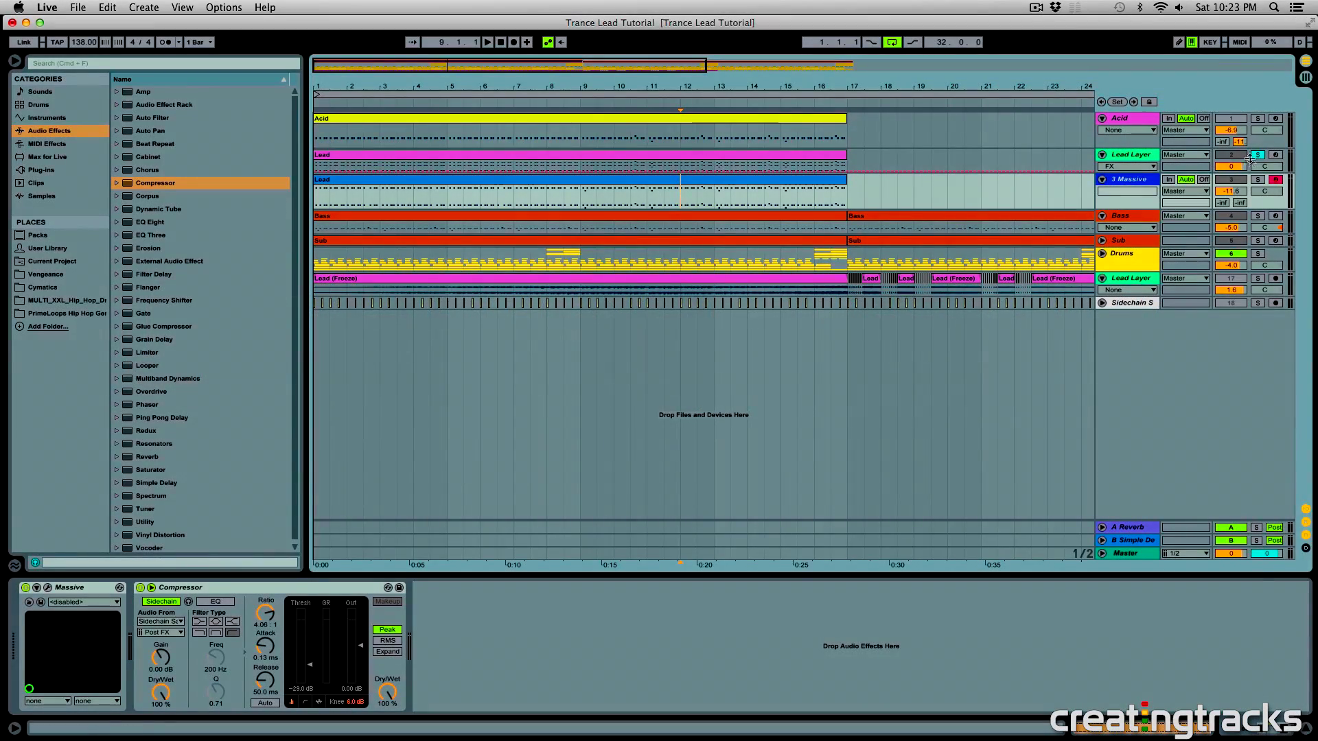
{"action": "left_click", "coordinate": [636, 195]}
{"action": "left_click", "coordinate": [1257, 179]}
{"action": "key", "text": "space"}
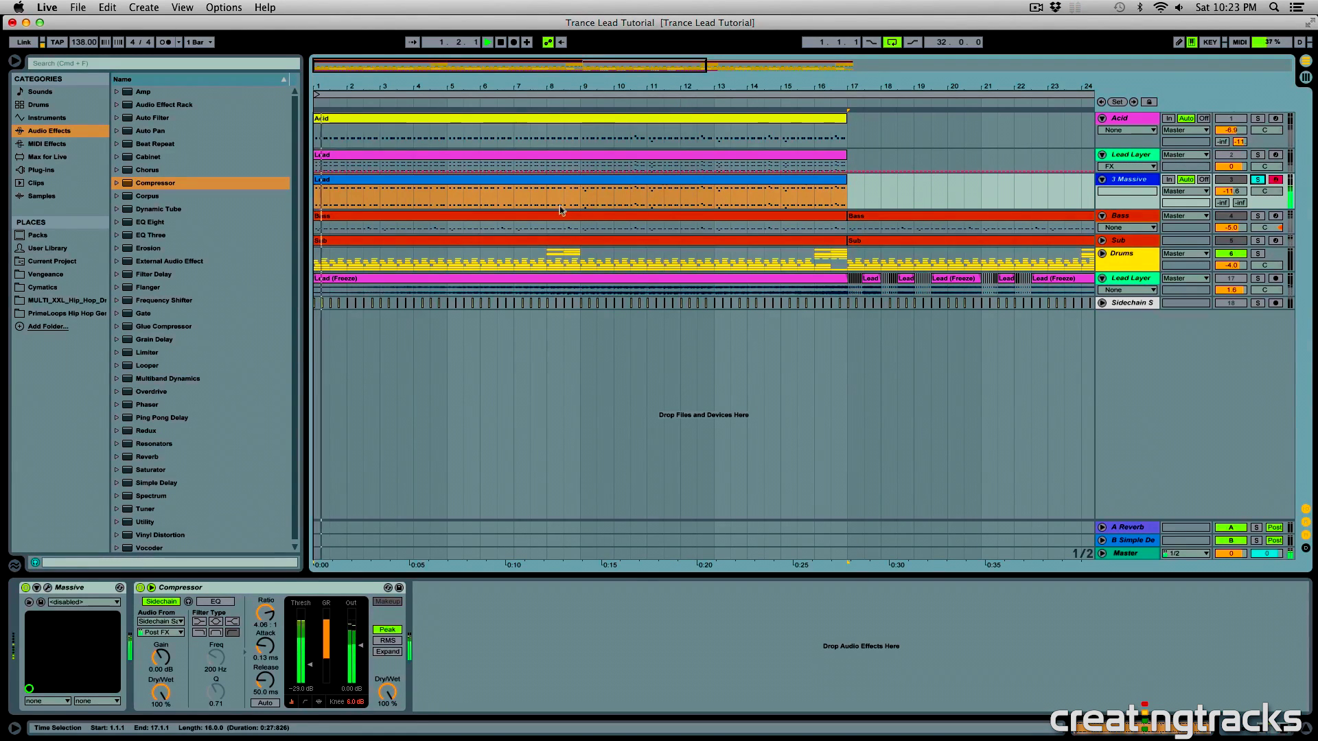
Unsolo the Massive track, lower its volume to -12.1 dB, and set playback to start at bar 9.
{"action": "left_click", "coordinate": [1259, 180]}
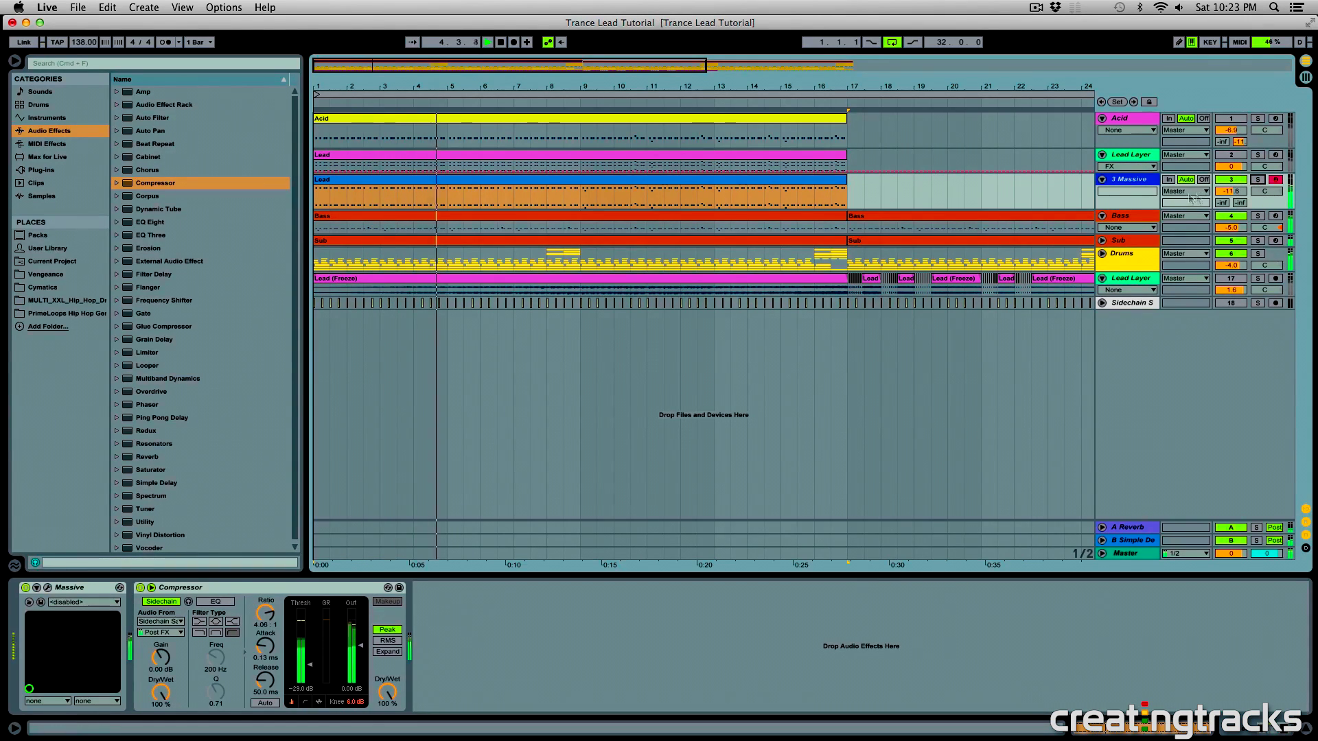
{"action": "left_click_drag", "start_coordinate": [1233, 191], "coordinate": [1233, 195]}
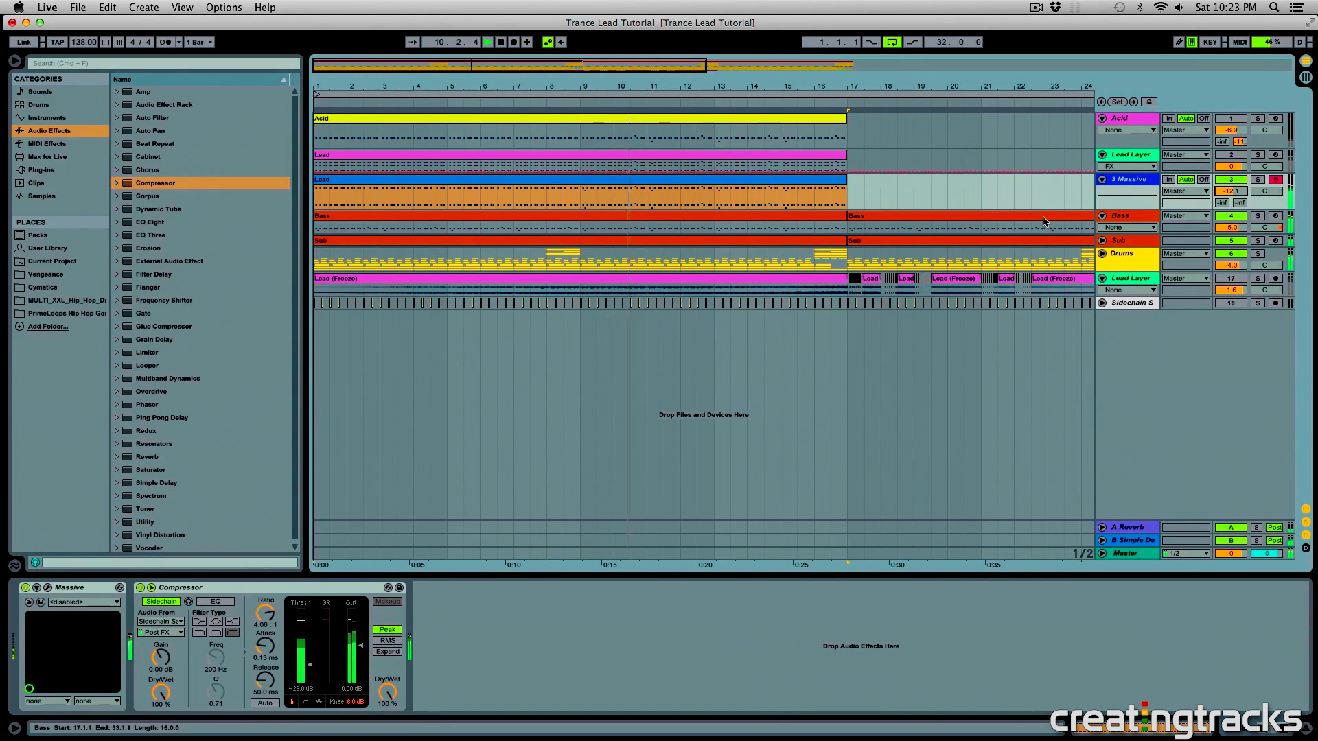
{"action": "left_click", "coordinate": [579, 200]}
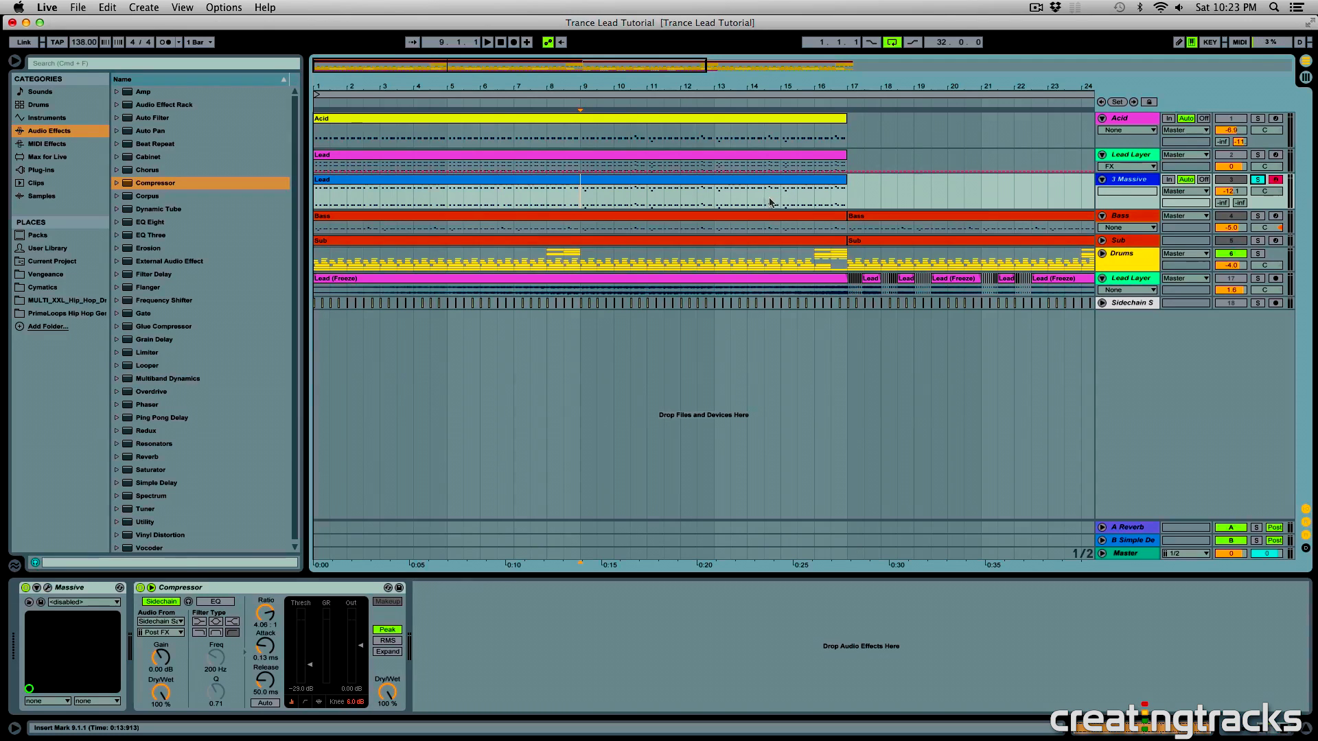
In the Lead clip, select the notes from bar 9 onward and raise them two semitones.
{"action": "double_click", "coordinate": [592, 180]}
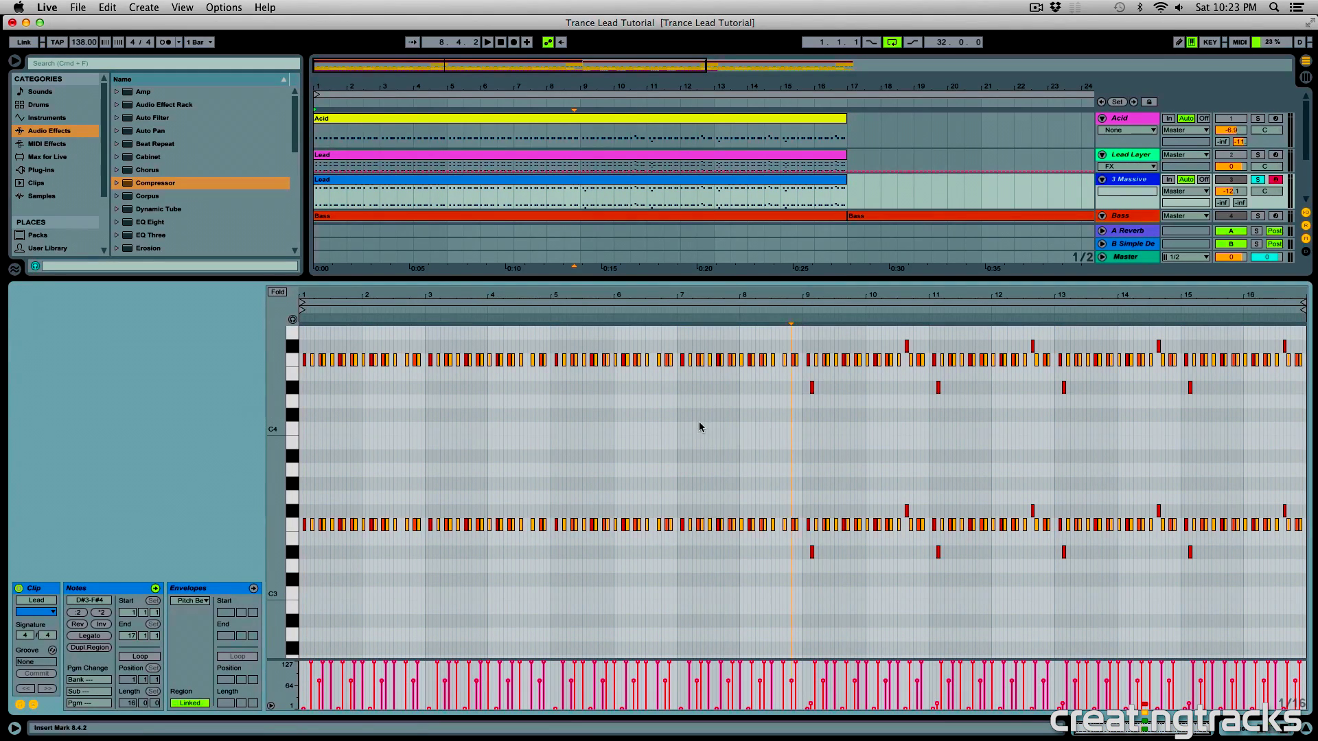
{"action": "right_click", "coordinate": [698, 422]}
{"action": "left_click", "coordinate": [643, 453]}
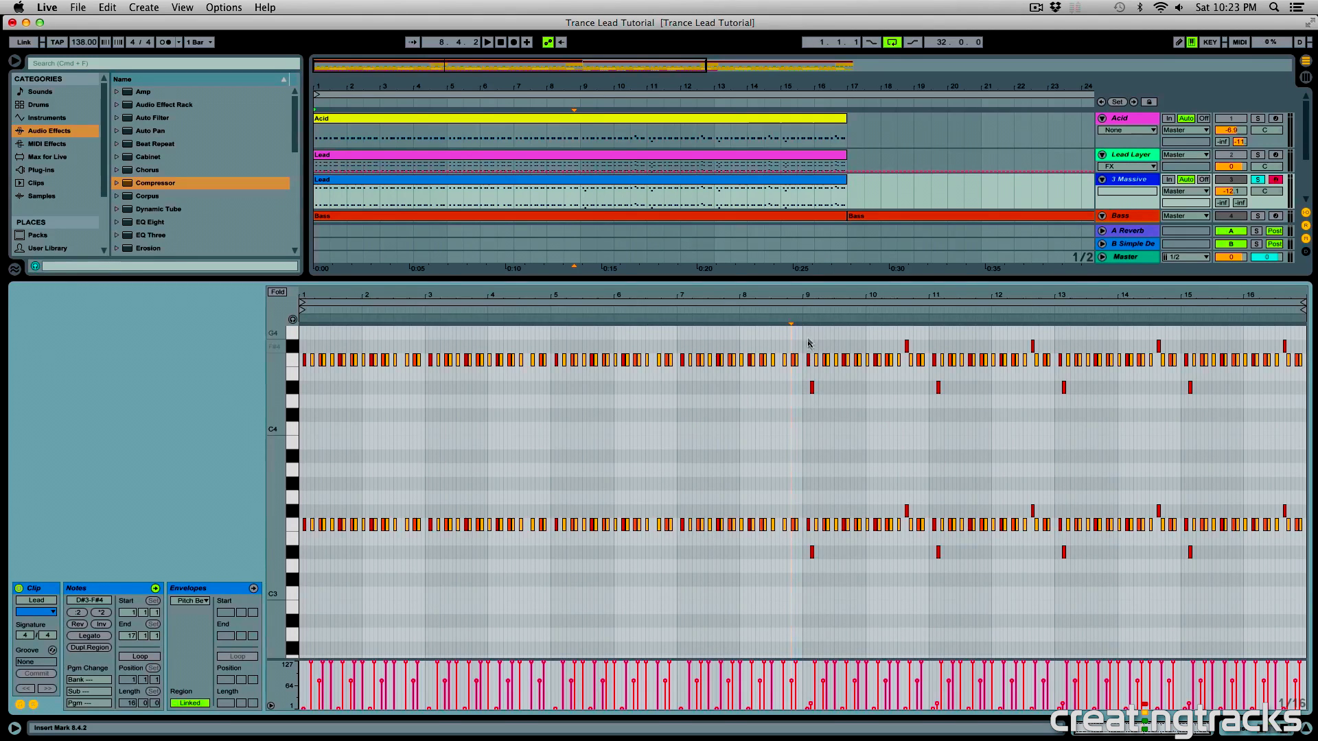
{"action": "left_click_drag", "start_coordinate": [807, 493], "coordinate": [1285, 568]}
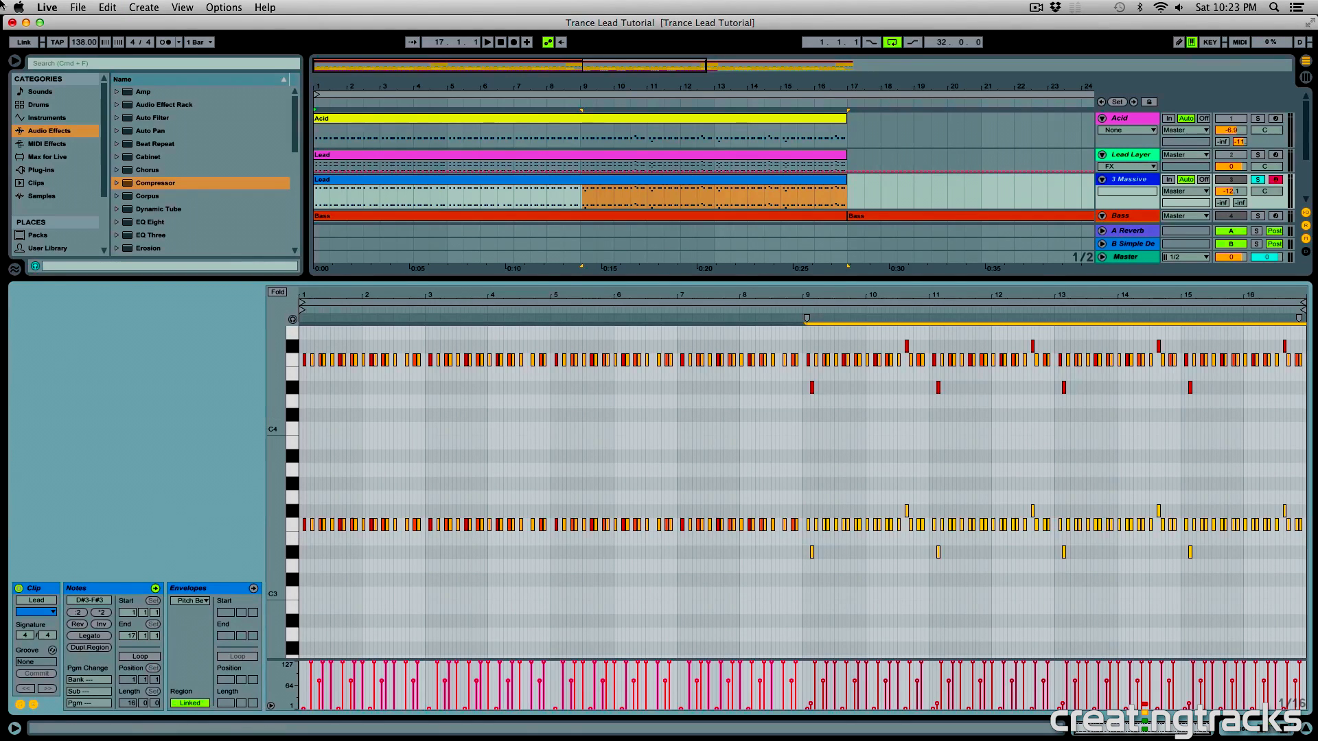
{"action": "left_click", "coordinate": [105, 6]}
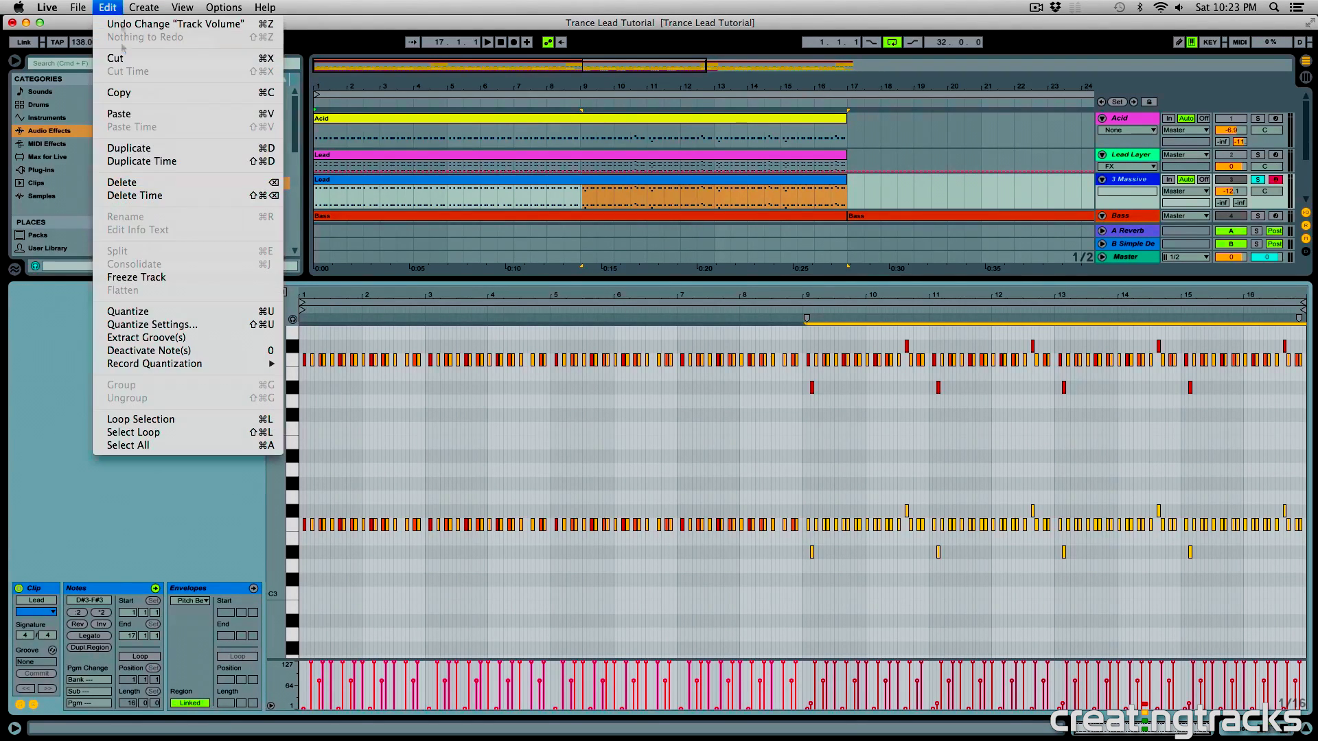
{"action": "left_click", "coordinate": [460, 404]}
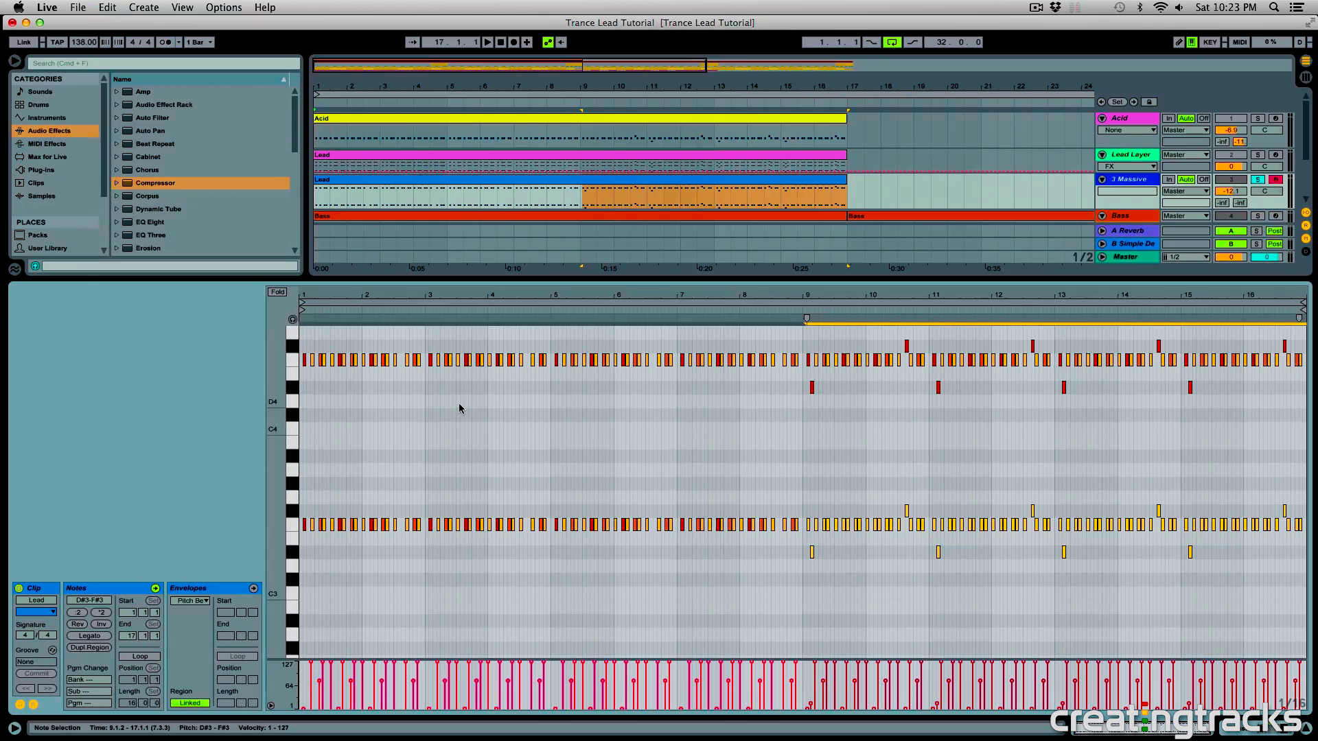
{"action": "key", "text": "Up"}
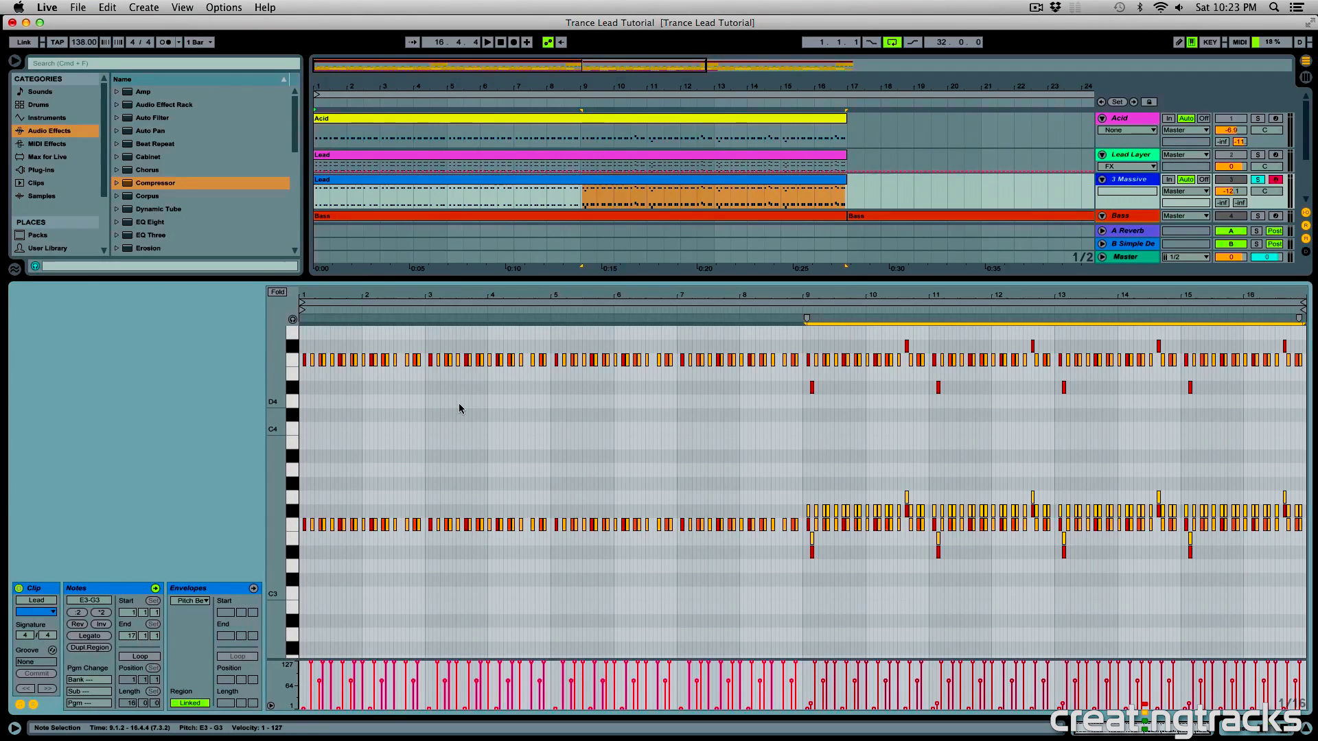
{"action": "key", "text": "Up"}
{"action": "key", "text": "Up"}
{"action": "key", "text": "Up"}
{"action": "key", "text": "Up"}
{"action": "key", "text": "Up"}
{"action": "key", "text": "Up"}
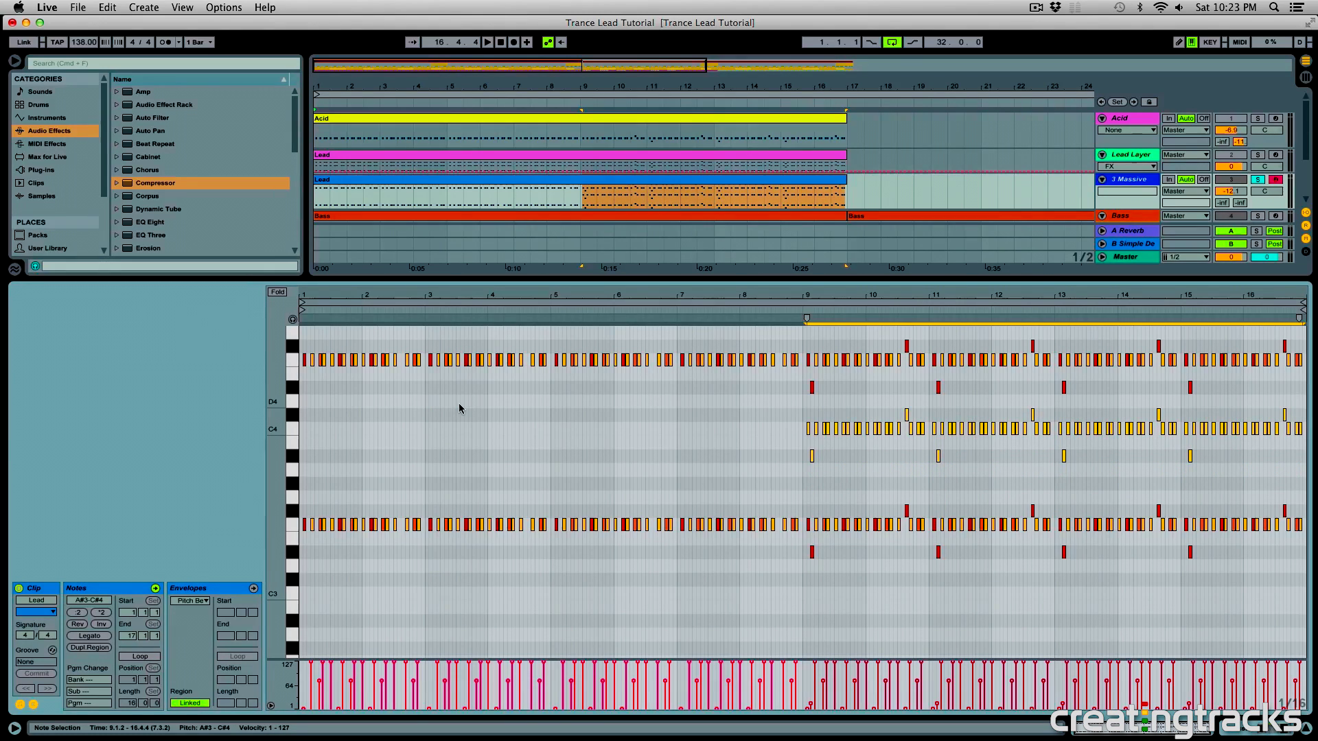
Play from bar 9 with and without the higher note layer, keep the layer, then audition it.
{"action": "left_click", "coordinate": [580, 199]}
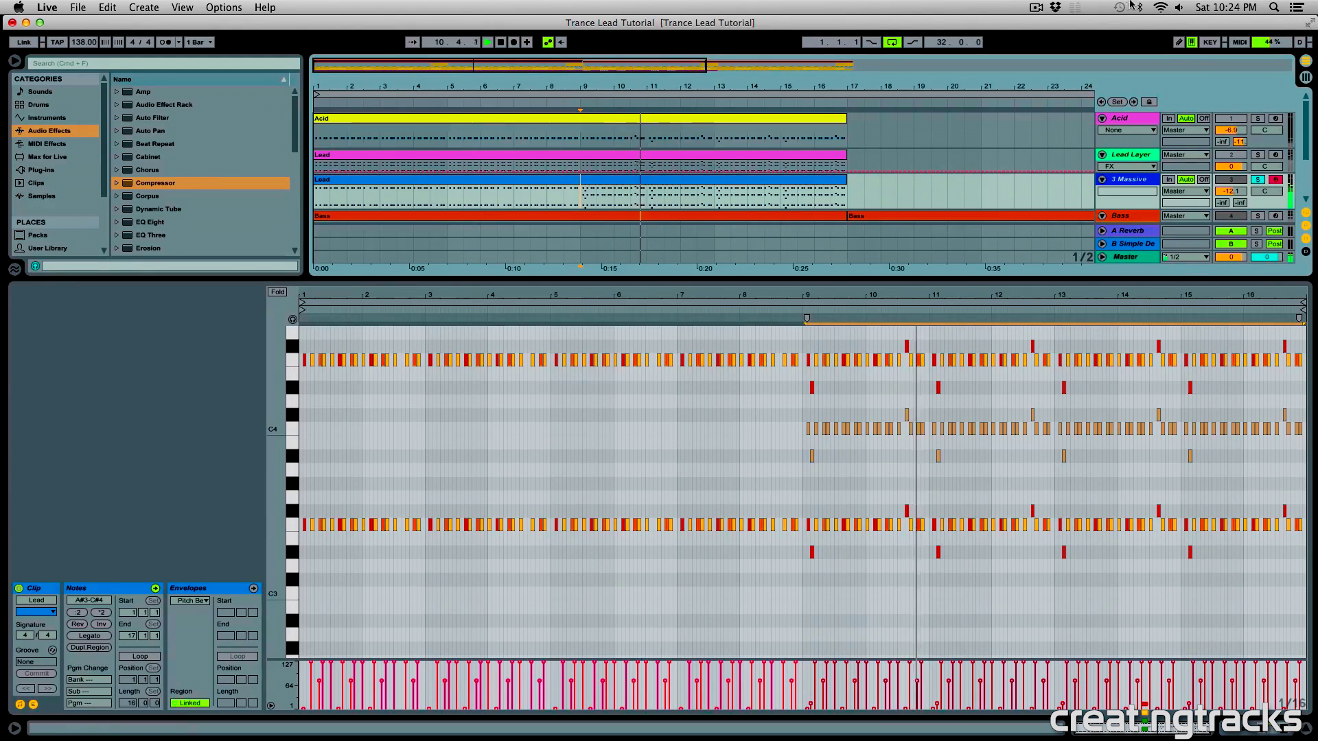
{"action": "key", "text": "space"}
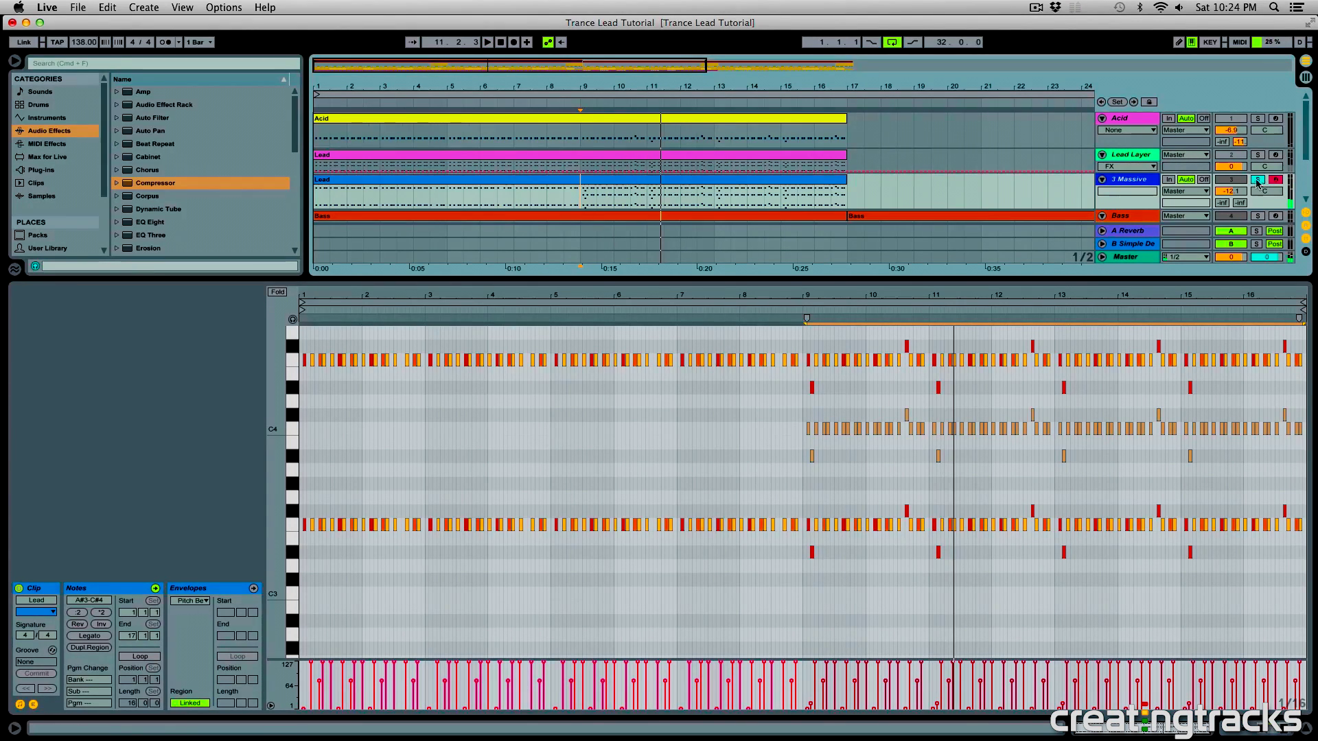
{"action": "left_click_drag", "start_coordinate": [790, 412], "coordinate": [1311, 483]}
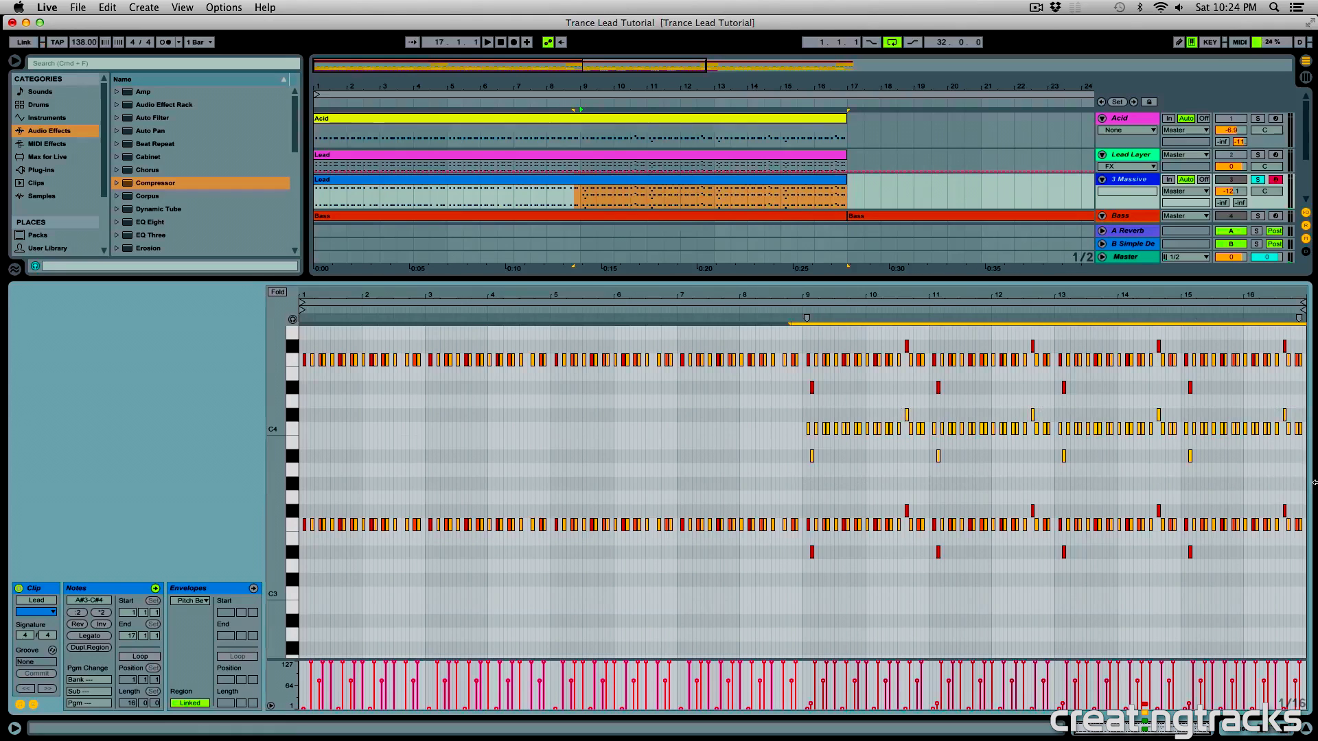
{"action": "key", "text": "Delete"}
{"action": "key", "text": "space"}
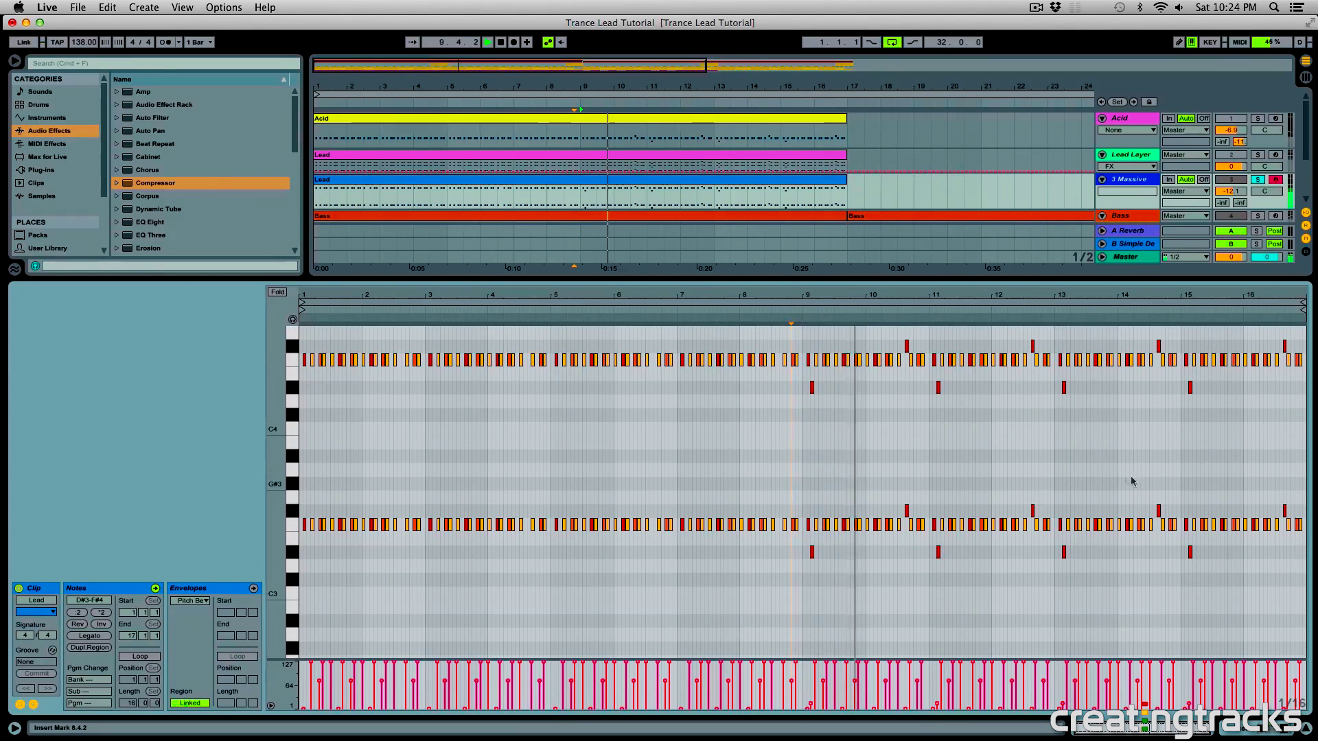
{"action": "key", "text": "super+z"}
{"action": "key", "text": "space"}
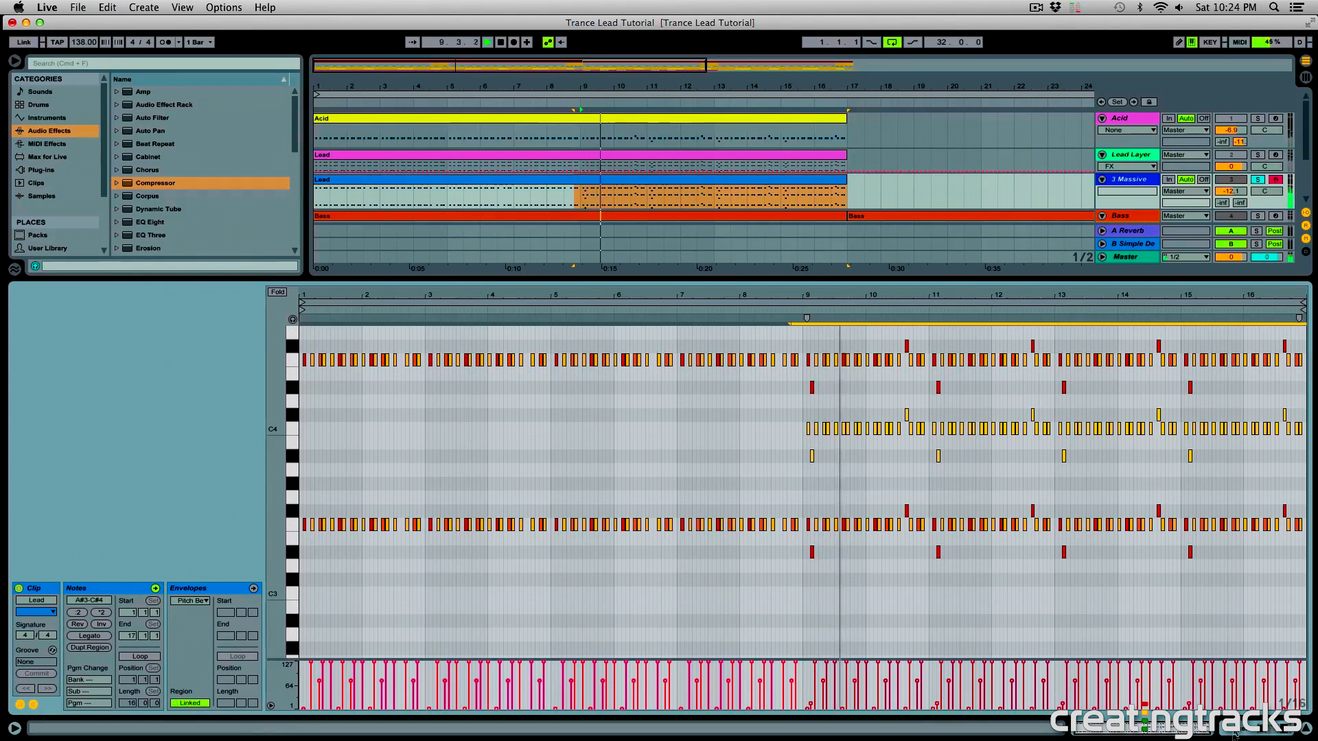
{"action": "key", "text": "space"}
Return to the arrangement, start playback, and set the 3 Massive volume to -6.4 dB.
{"action": "left_click", "coordinate": [1231, 197]}
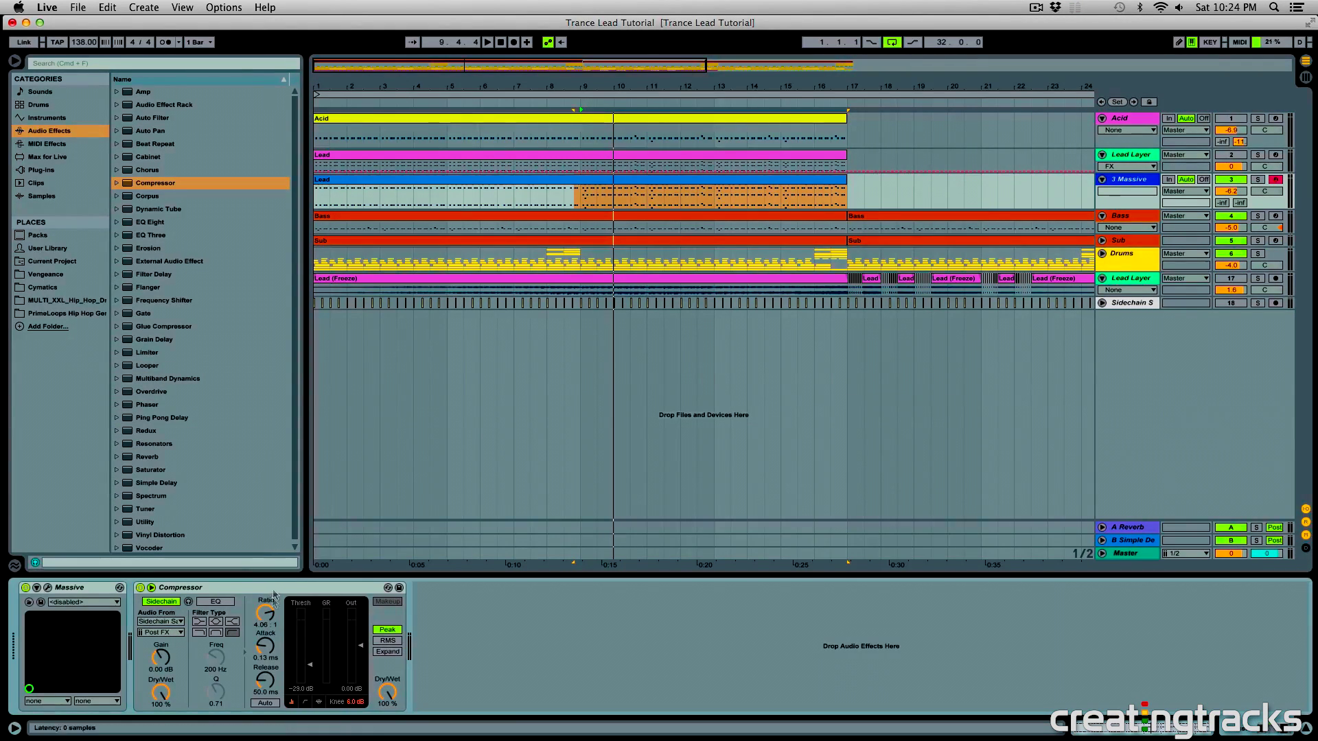
{"action": "left_click", "coordinate": [474, 621]}
{"action": "key", "text": "space"}
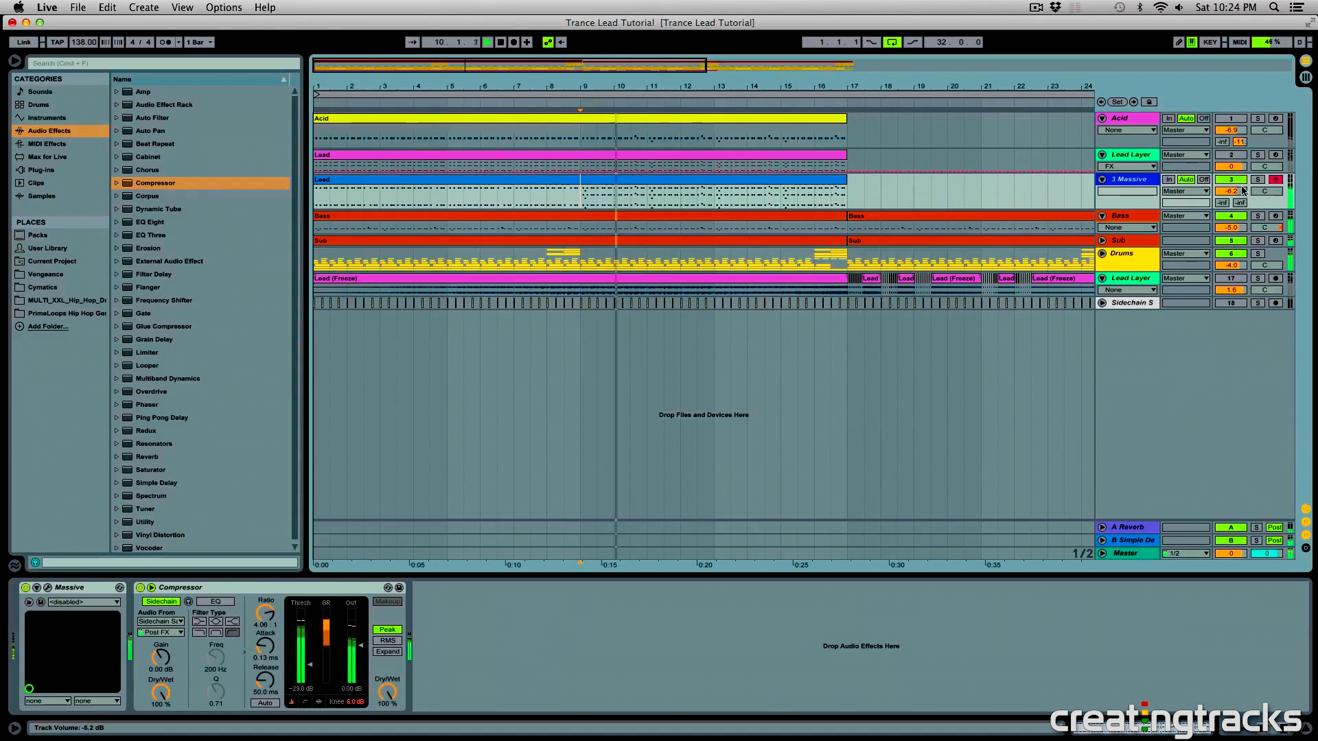
{"action": "left_click_drag", "start_coordinate": [1229, 191], "coordinate": [1229, 194]}
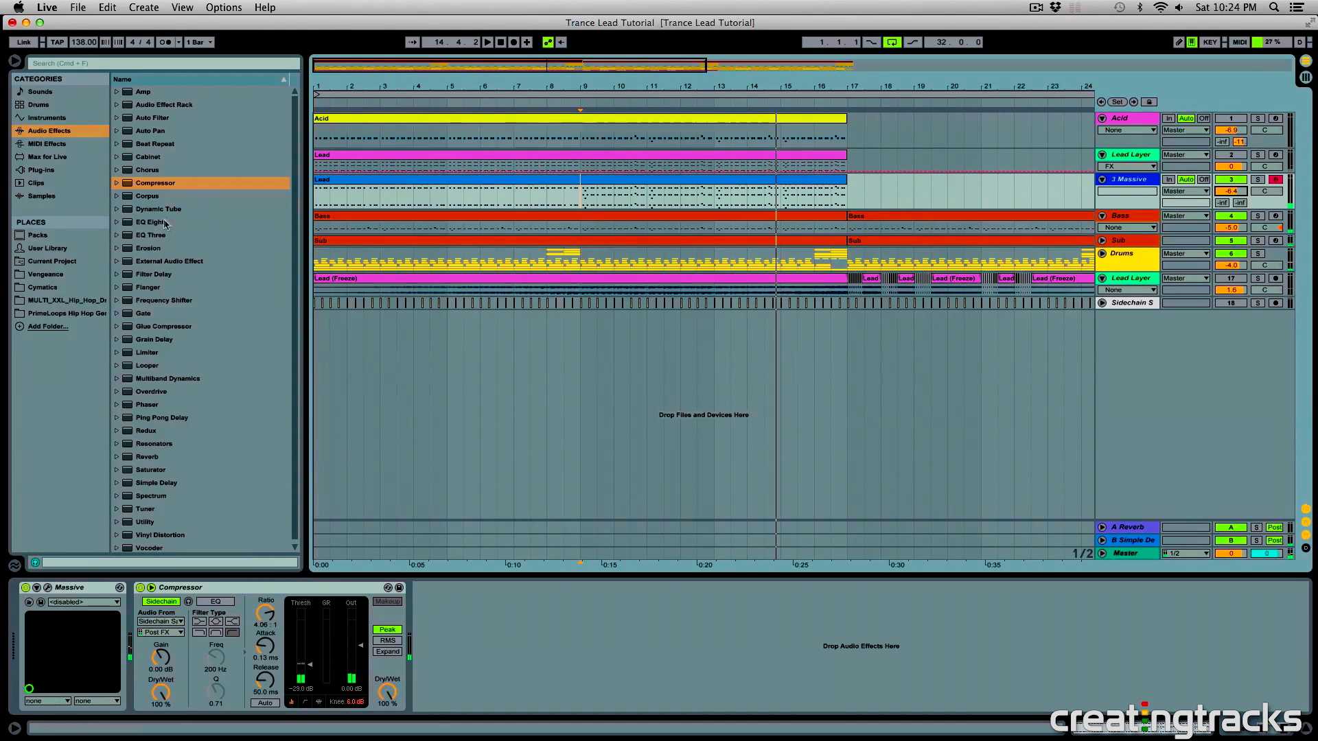
{"action": "left_click_drag", "start_coordinate": [165, 223], "coordinate": [166, 656]}
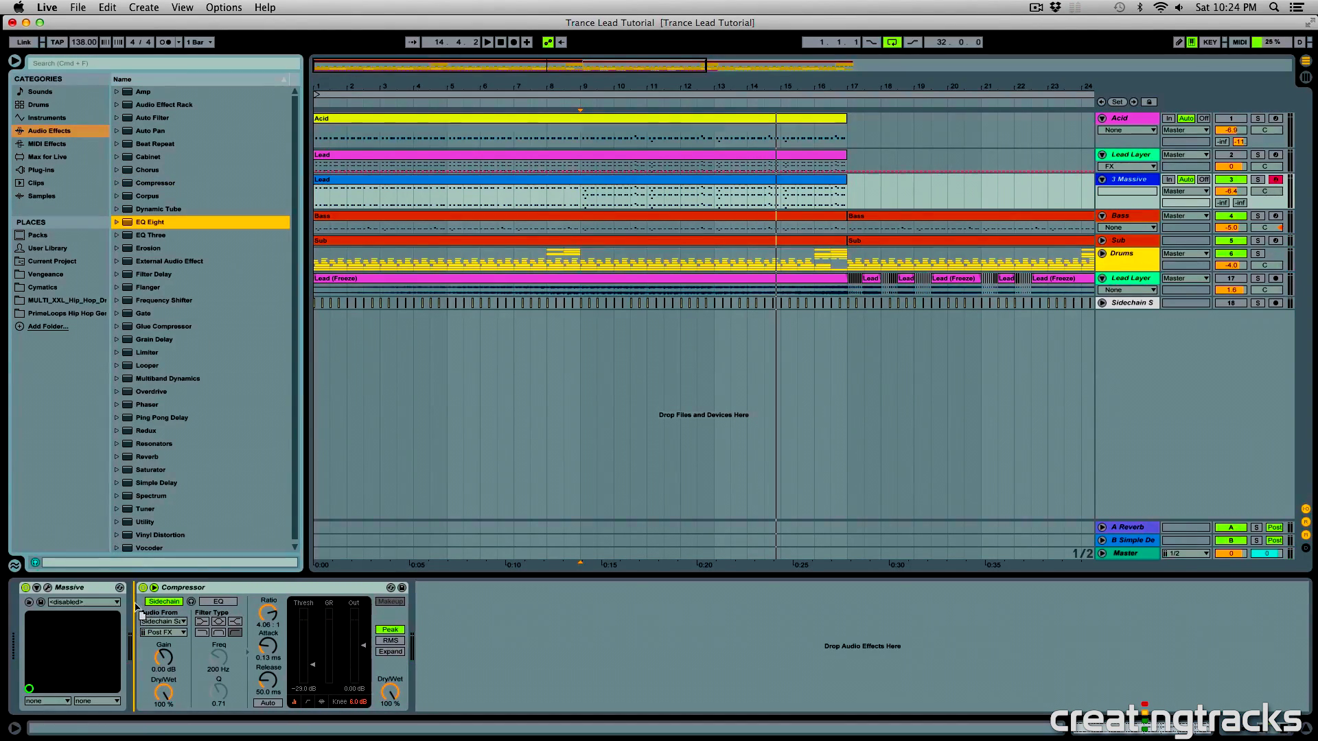
Insert EQ Eight between Massive and Compressor and make band 1 a low-cut filter.
{"action": "left_click_drag", "start_coordinate": [165, 655], "coordinate": [146, 596]}
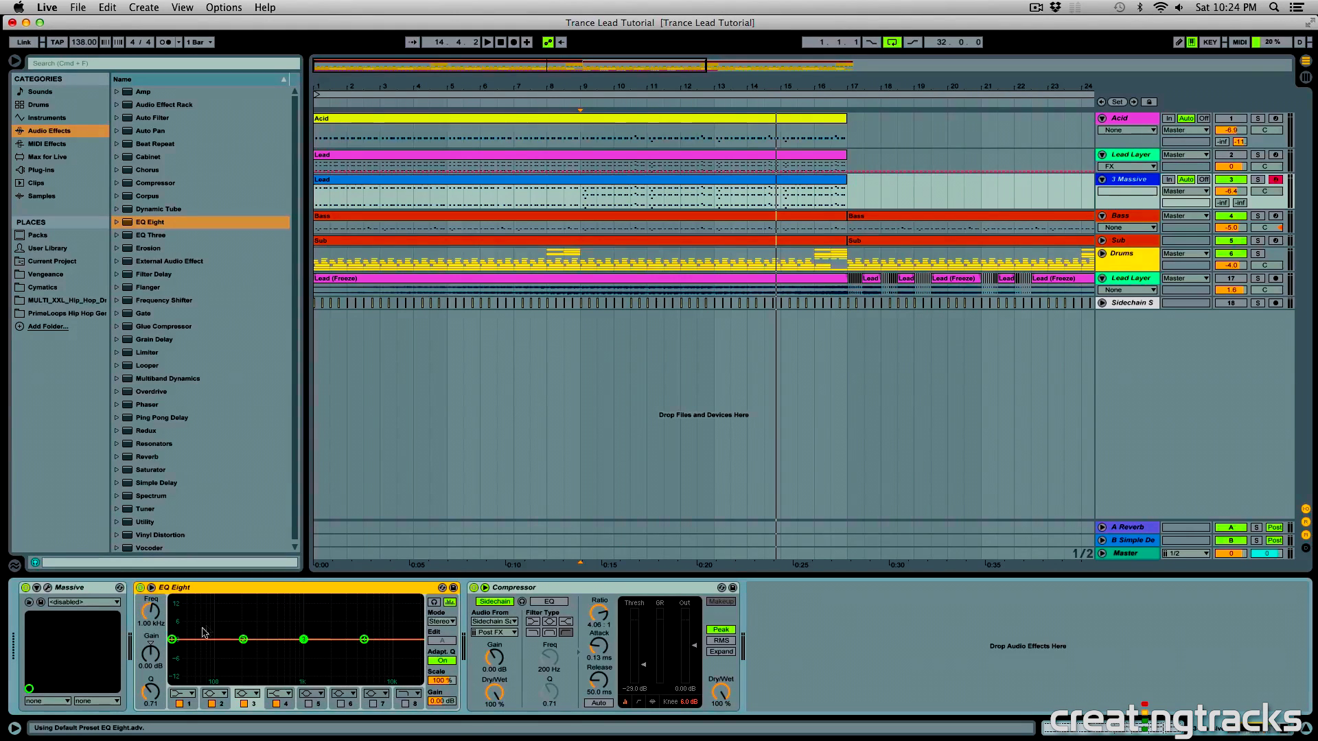
{"action": "left_click", "coordinate": [188, 694]}
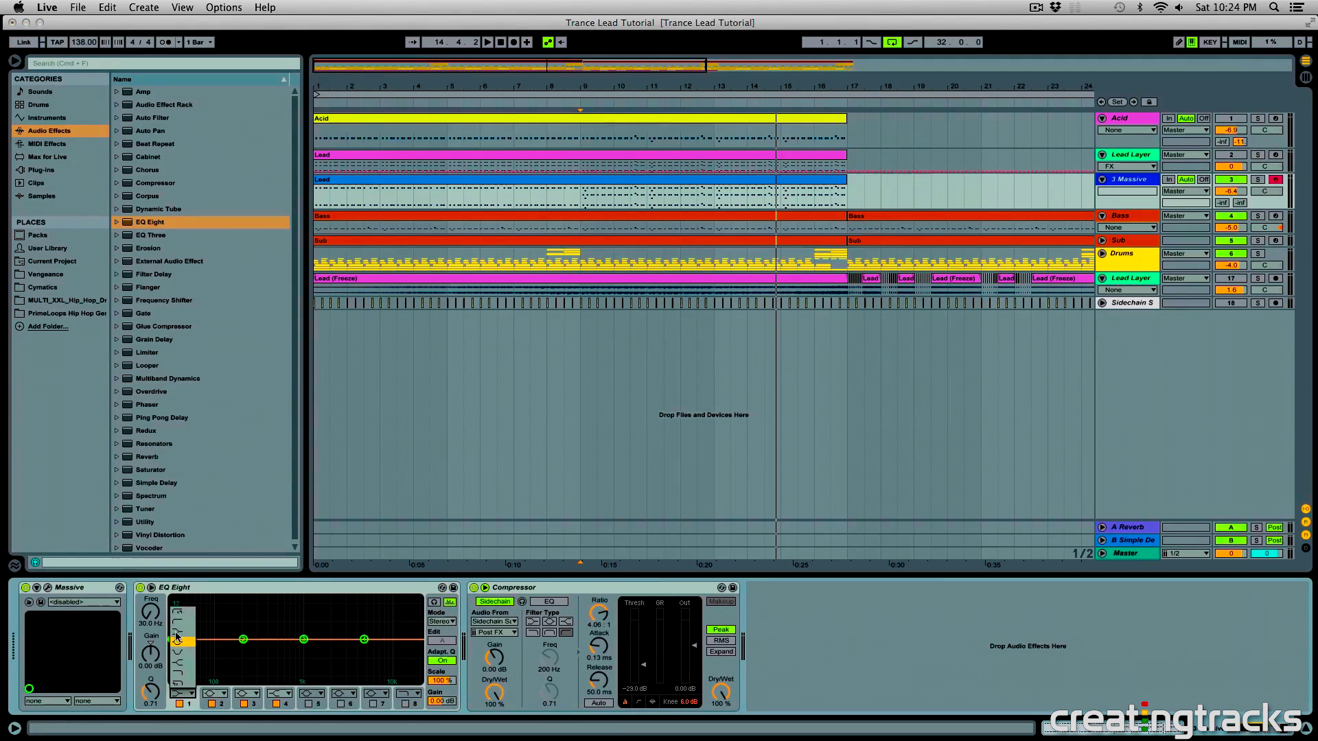
{"action": "left_click", "coordinate": [175, 621]}
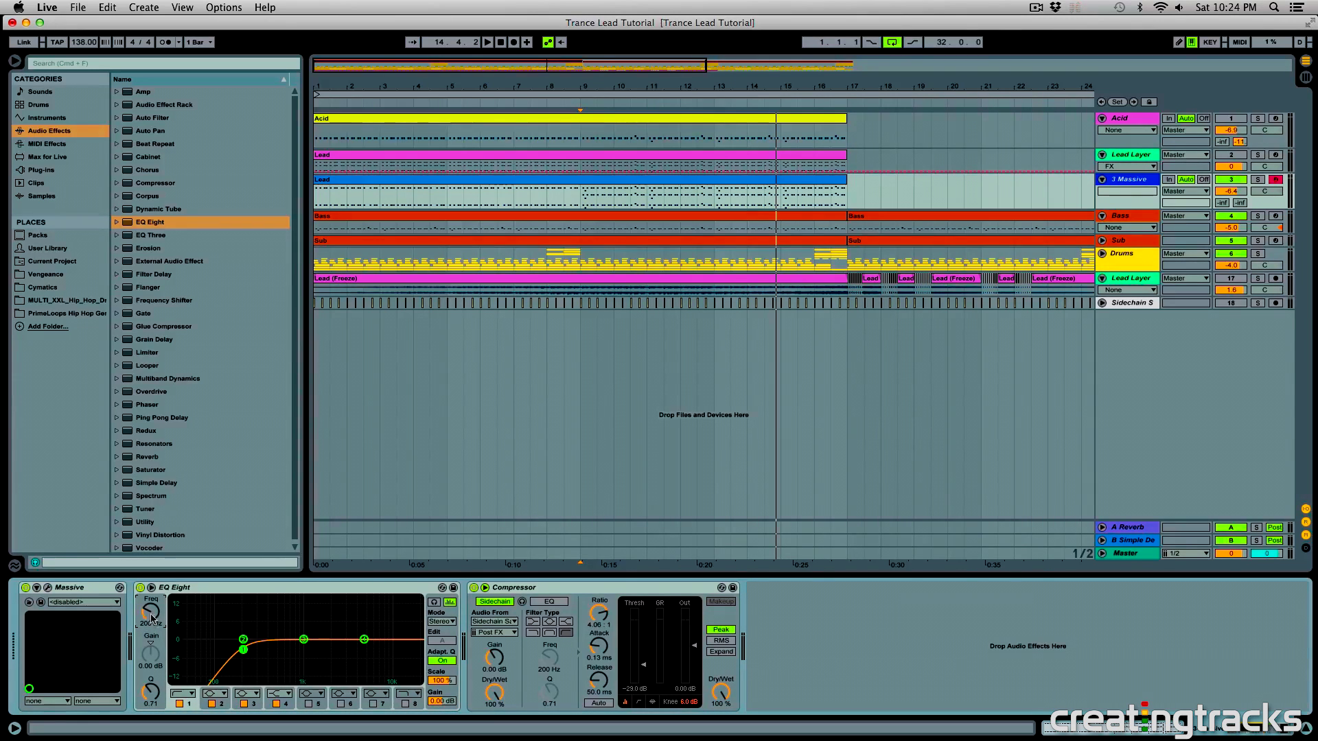
Solo the Massive track and enable EQ band 8 as a high cut near 14.5 kHz while playing.
{"action": "key", "text": "space"}
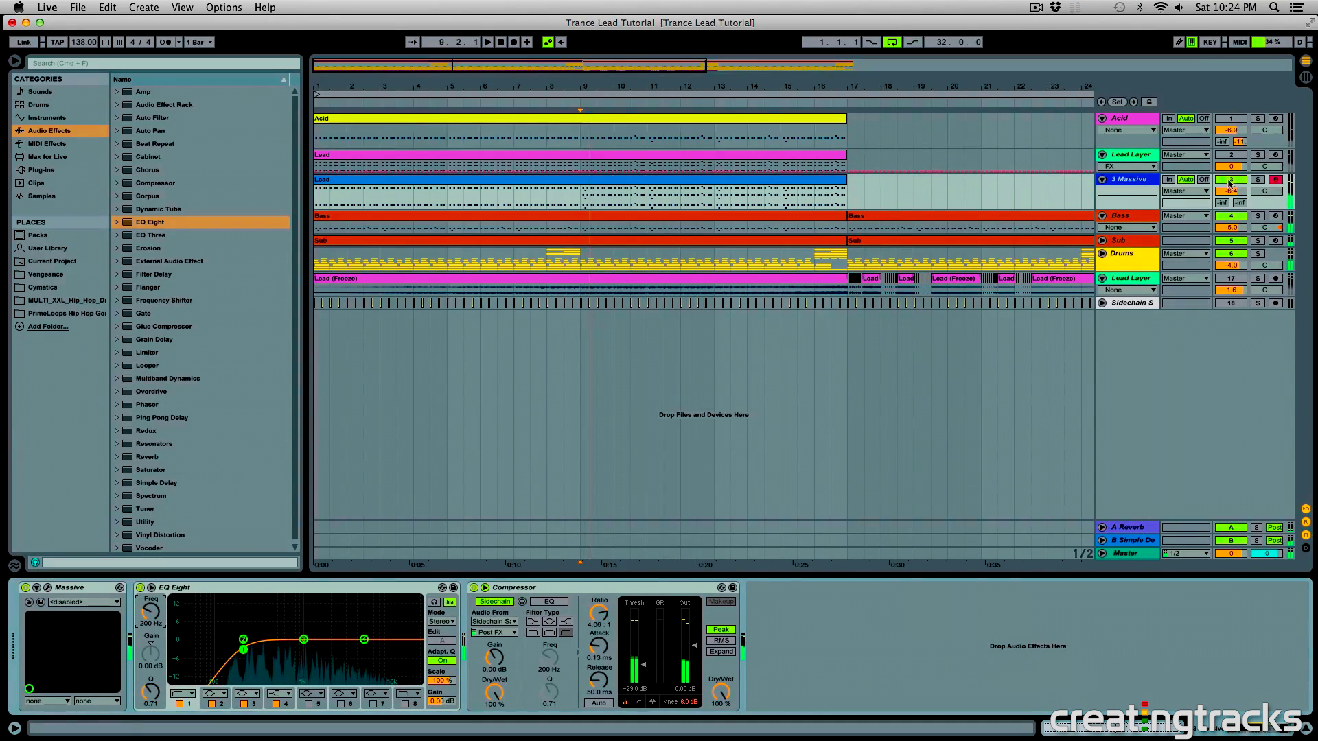
{"action": "left_click", "coordinate": [1261, 180]}
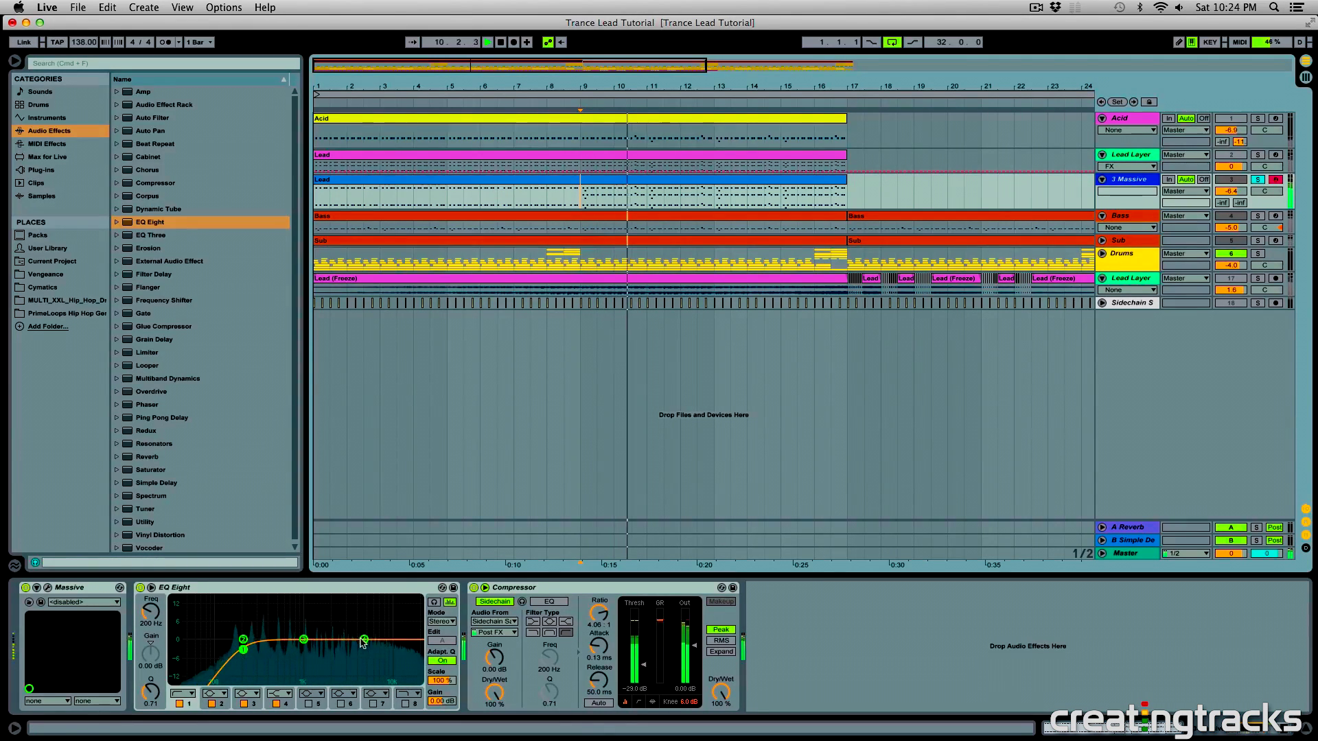
{"action": "left_click", "coordinate": [405, 703]}
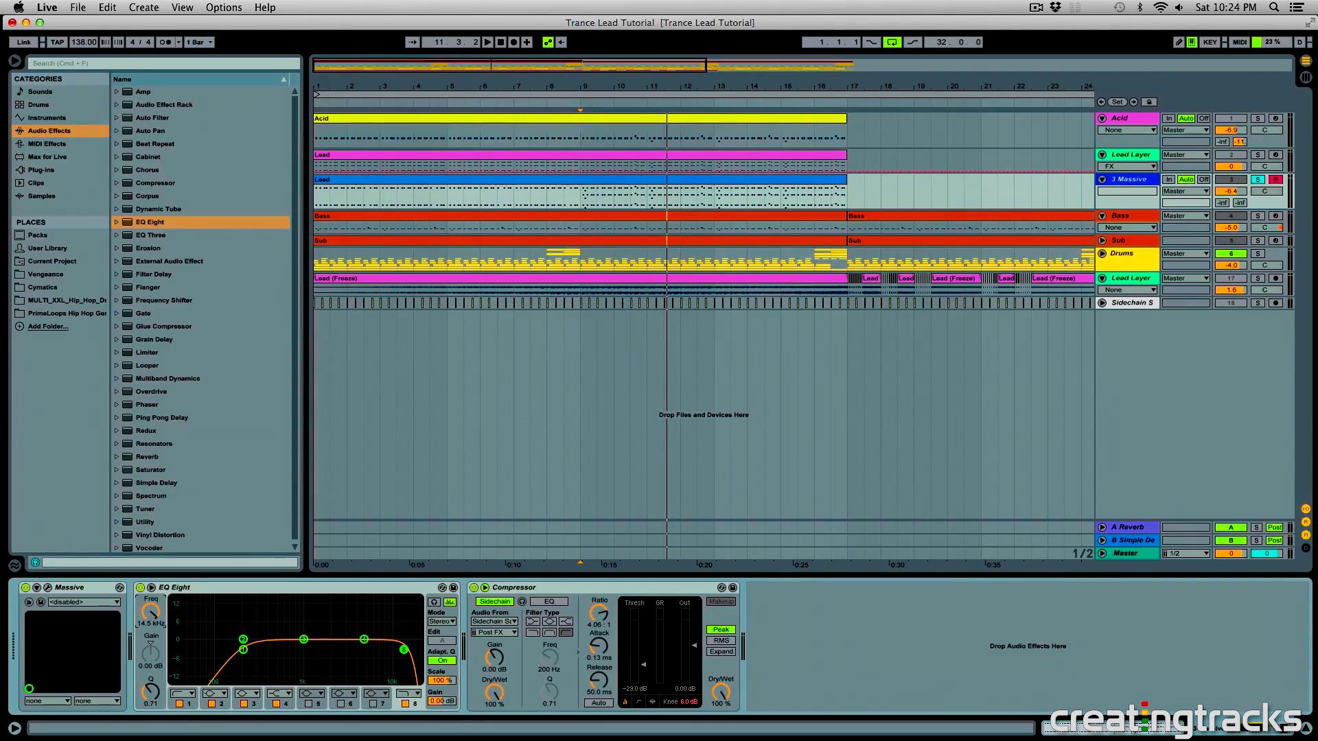
{"action": "key", "text": "space"}
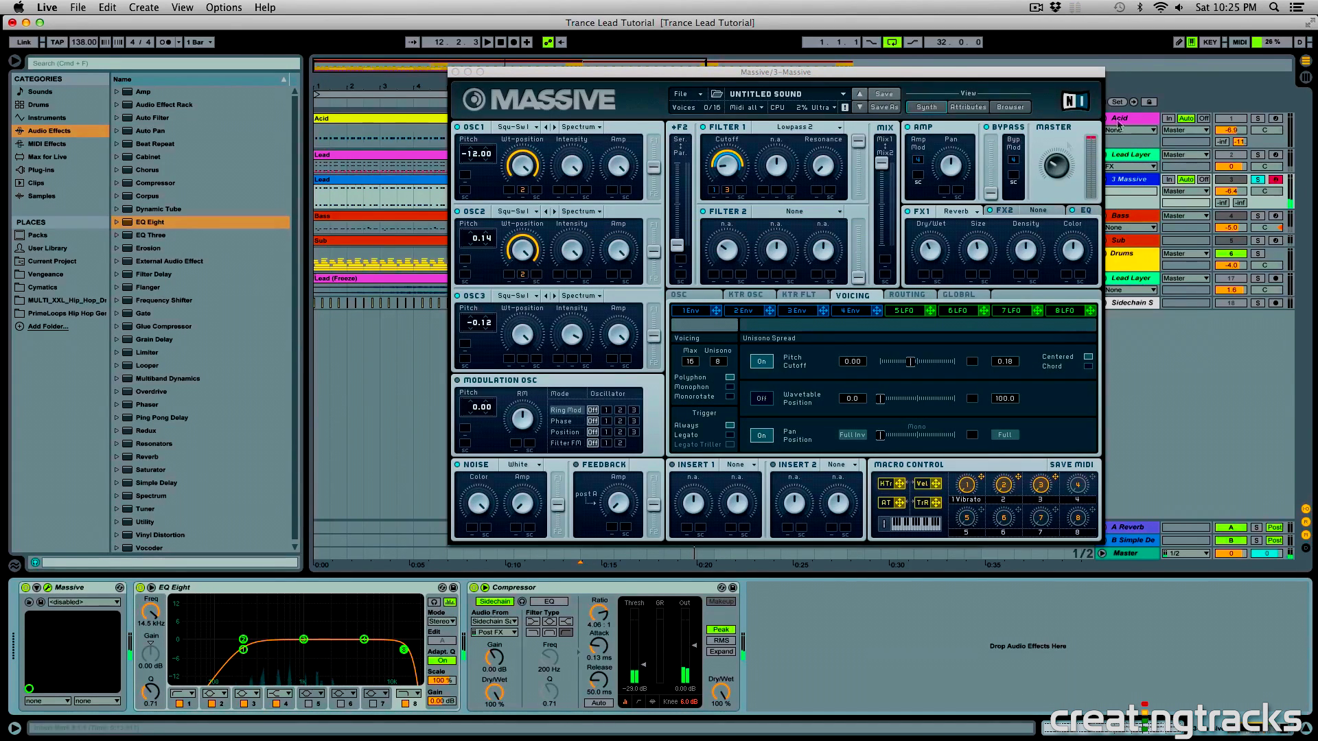
{"action": "left_click_drag", "start_coordinate": [1049, 165], "coordinate": [1052, 170]}
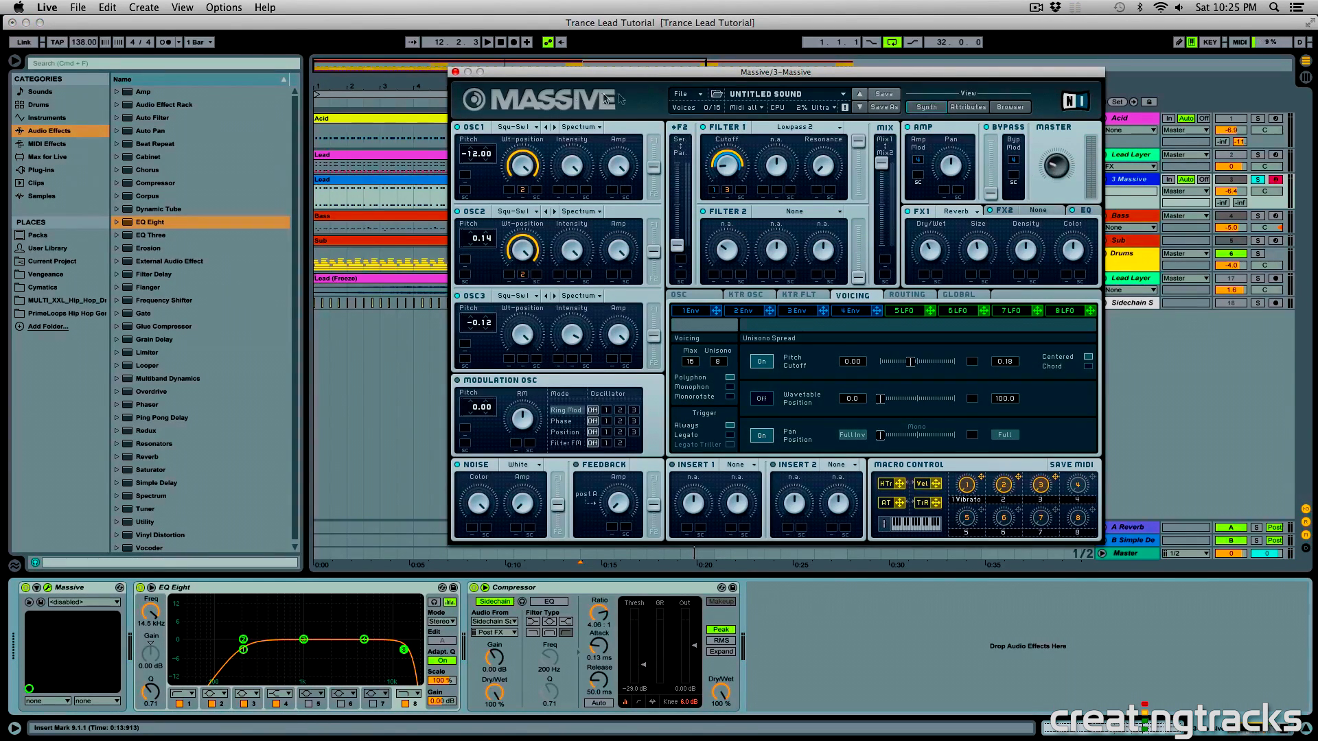
{"action": "left_click", "coordinate": [455, 72]}
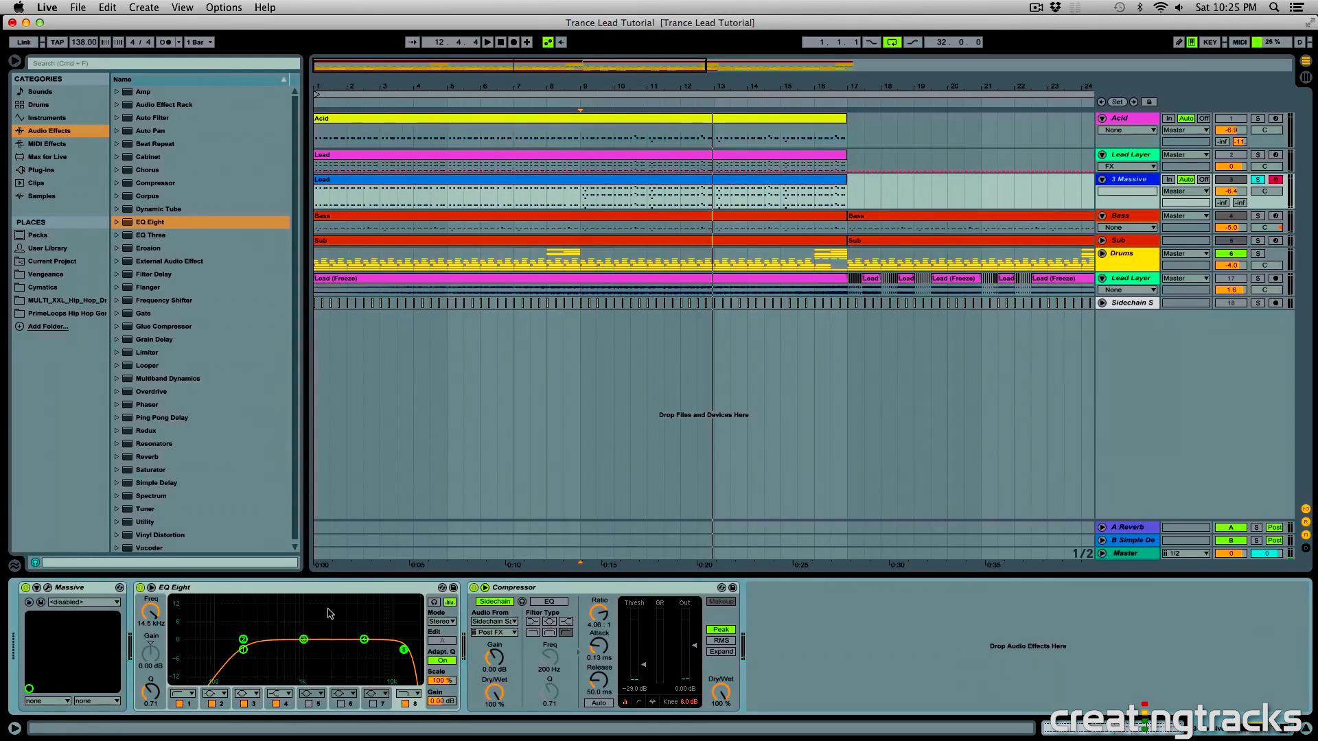
From Audio Effect Rack > Performance & DJ, insert Knob 1 Fade to Grey before the Compressor.
{"action": "left_click", "coordinate": [117, 106]}
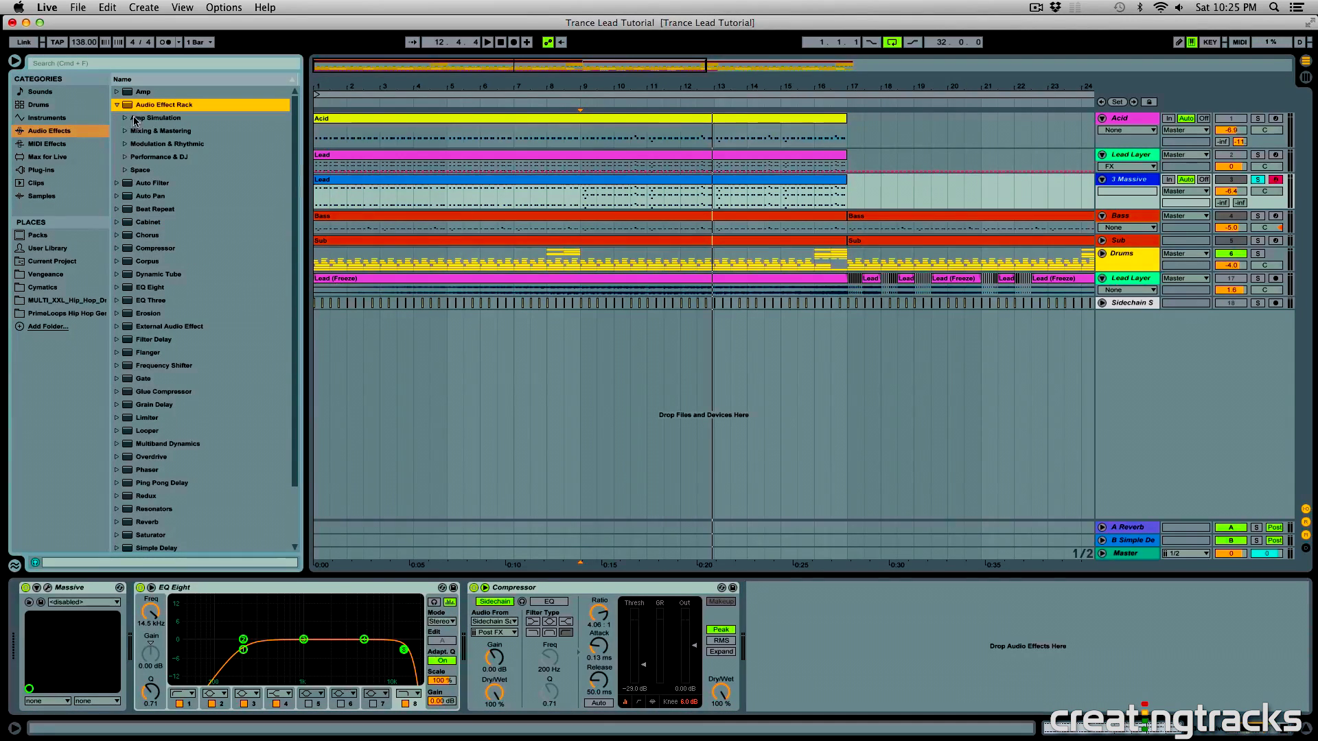
{"action": "left_click", "coordinate": [126, 158]}
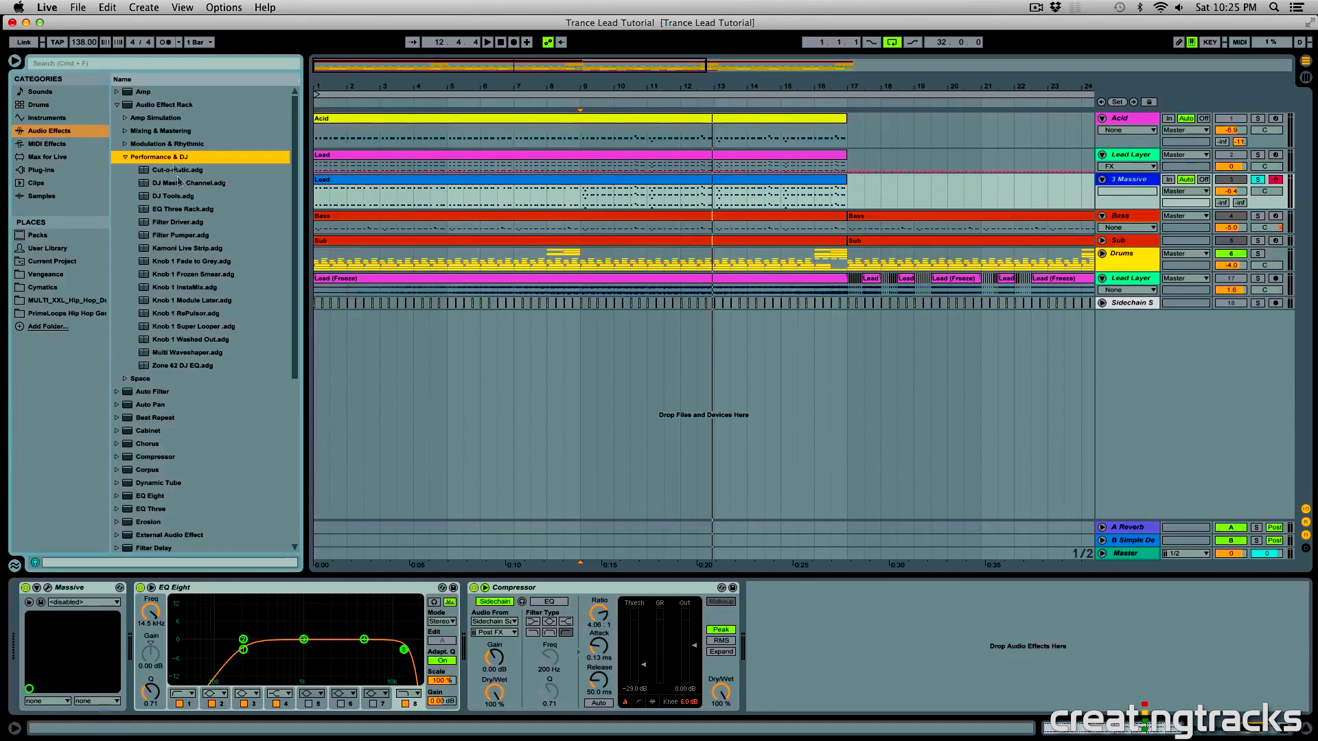
{"action": "left_click_drag", "start_coordinate": [192, 261], "coordinate": [502, 597]}
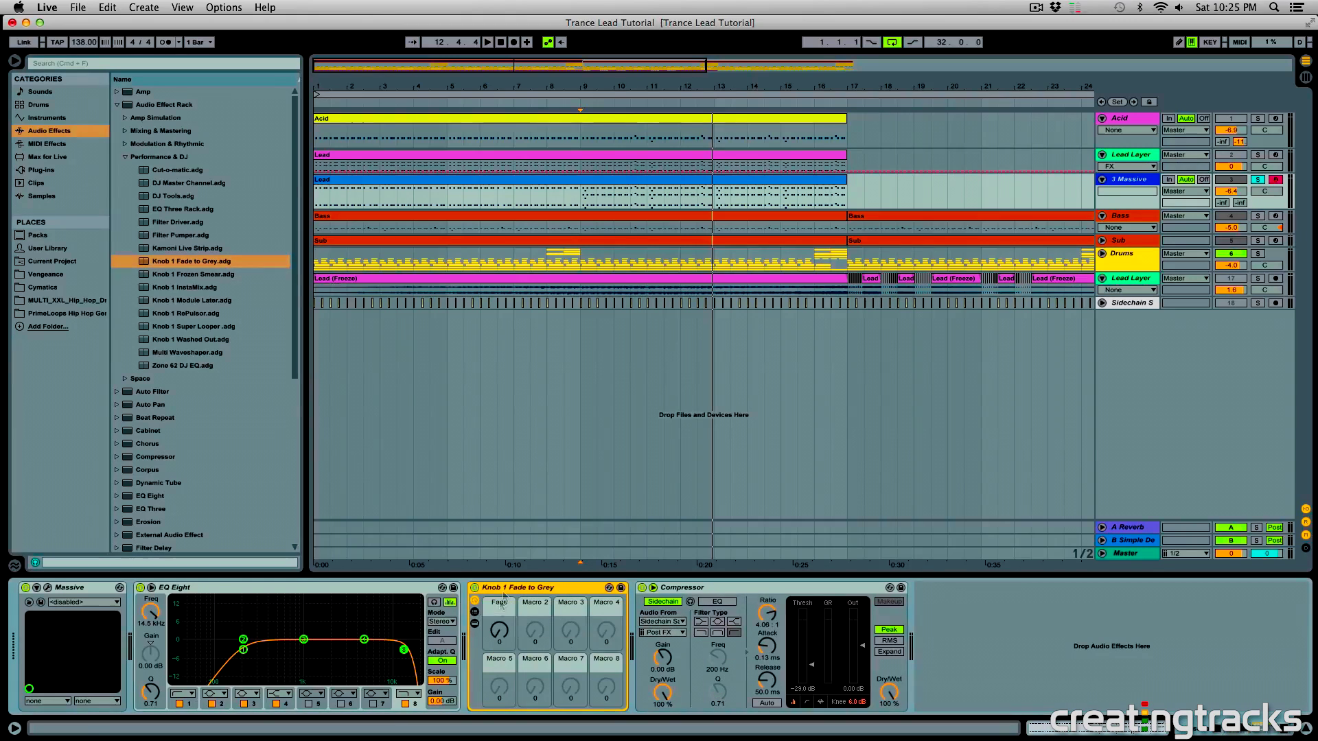
Play from 12.3.1 and turn the rack's Fade macro up to 127.
{"action": "left_click", "coordinate": [694, 195]}
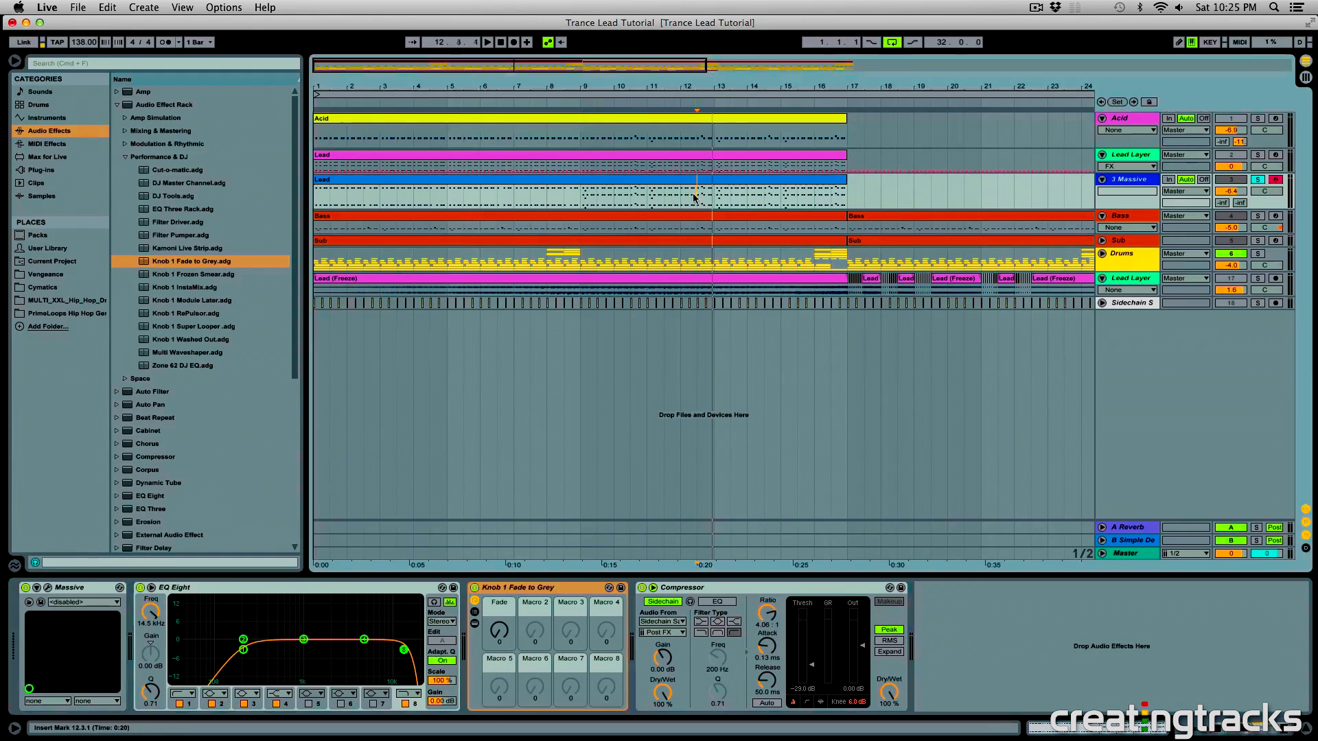
{"action": "key", "text": "space"}
{"action": "left_click_drag", "start_coordinate": [500, 637], "coordinate": [505, 550]}
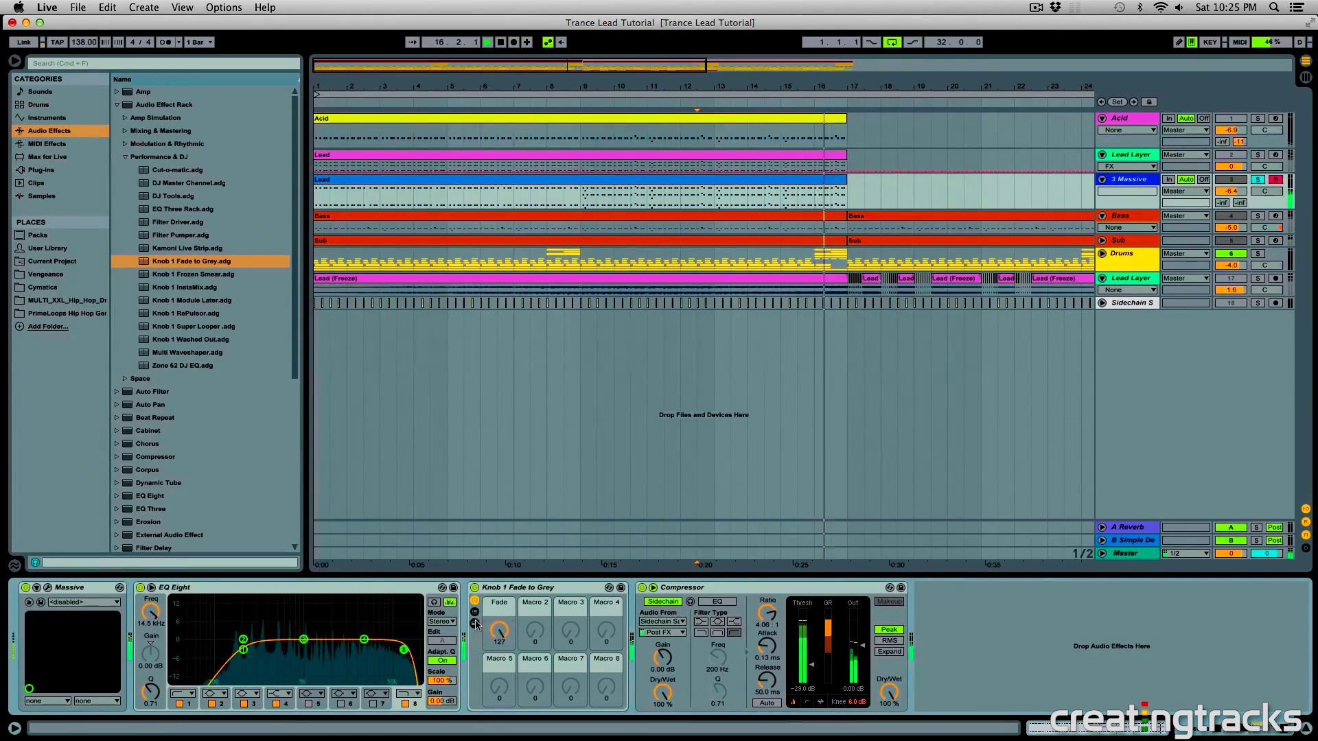
{"action": "left_click", "coordinate": [475, 623]}
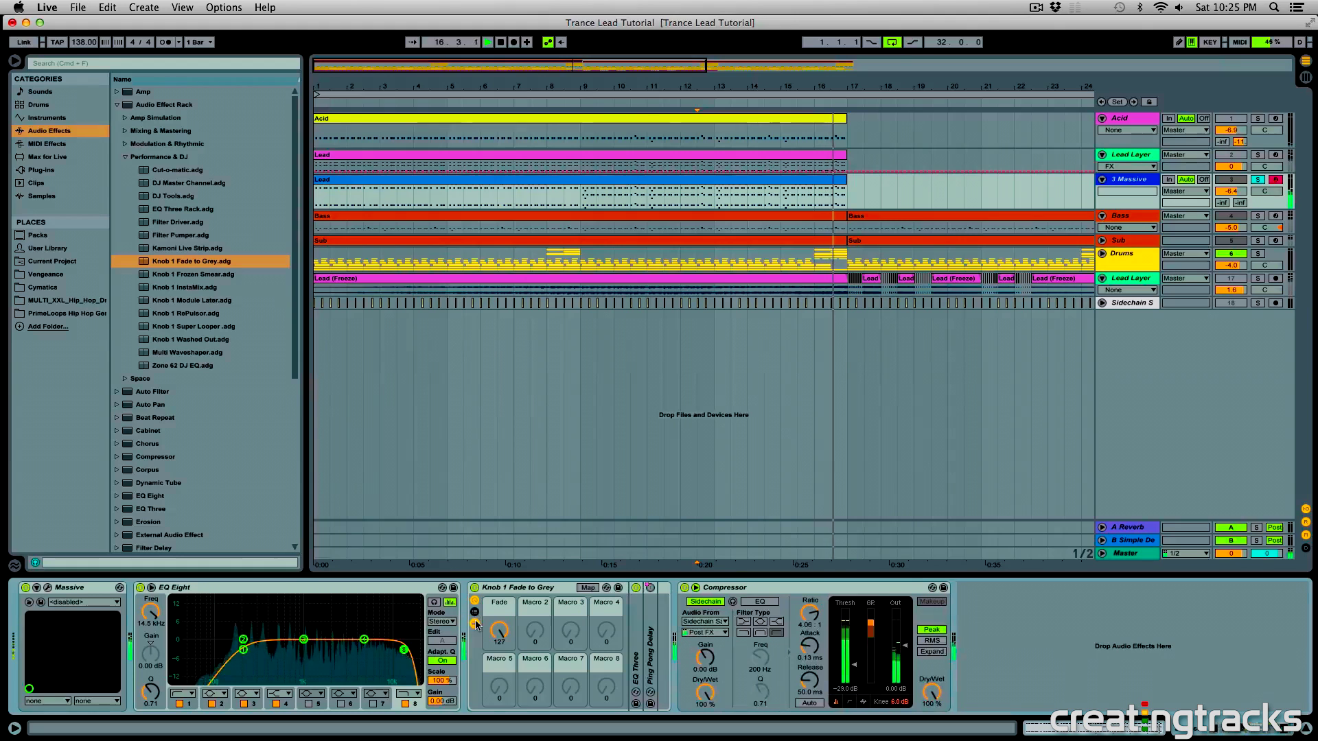
Expand the rack's Ping Pong Delay, set its beat division to 1, and play from 13.3.1.
{"action": "double_click", "coordinate": [650, 652]}
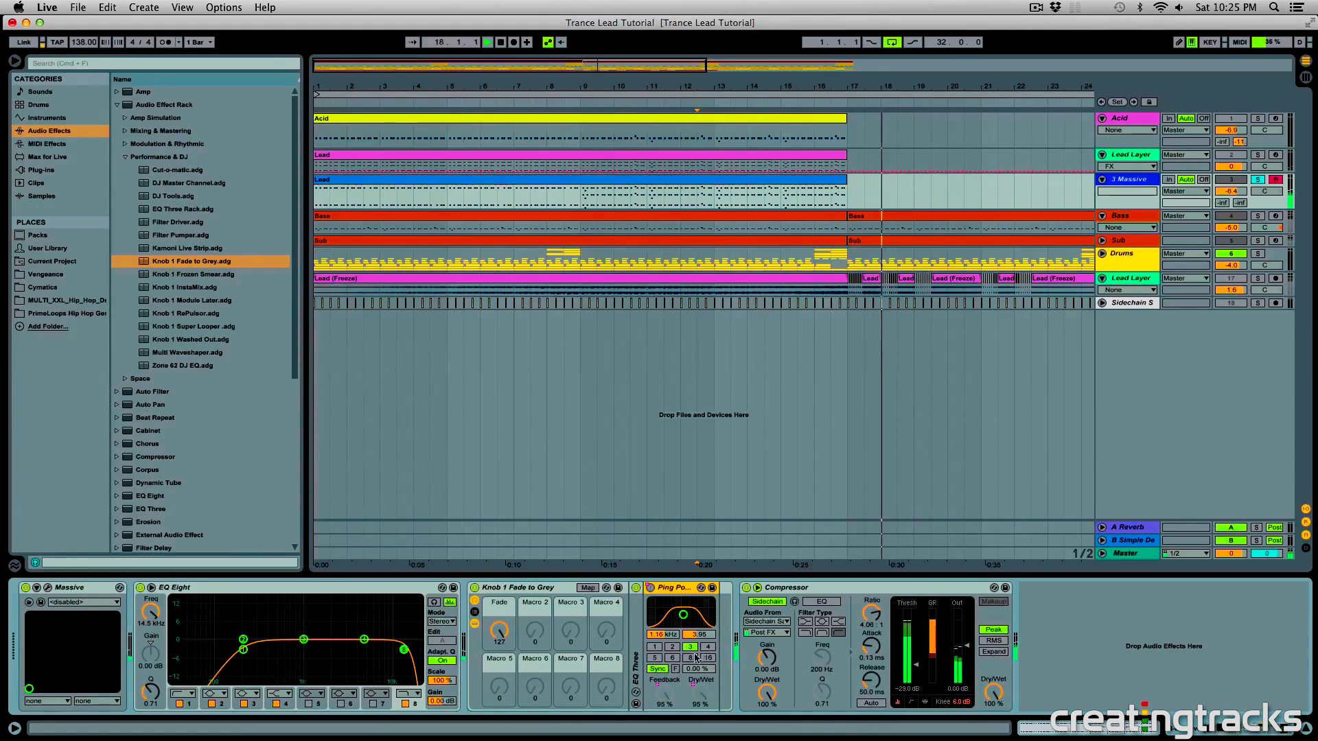
{"action": "left_click", "coordinate": [656, 648]}
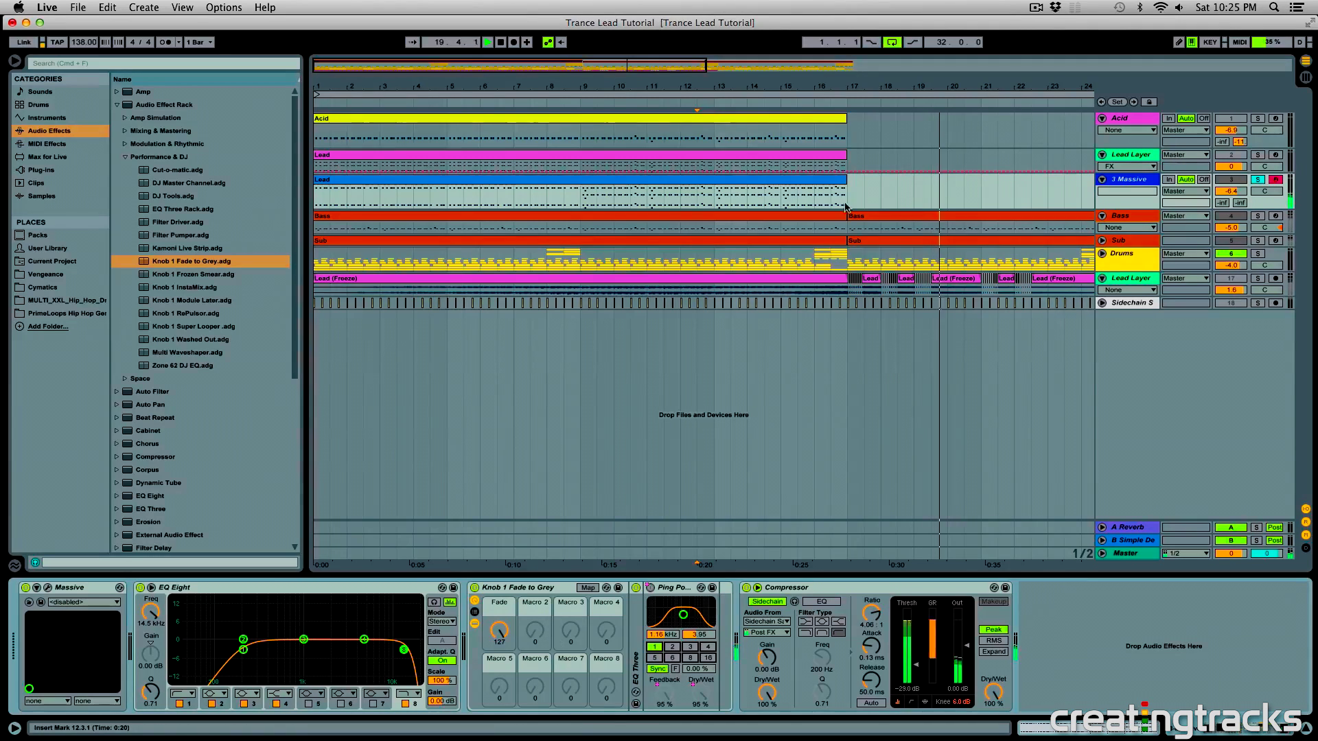
{"action": "key", "text": "space"}
{"action": "left_click", "coordinate": [725, 198]}
{"action": "key", "text": "space"}
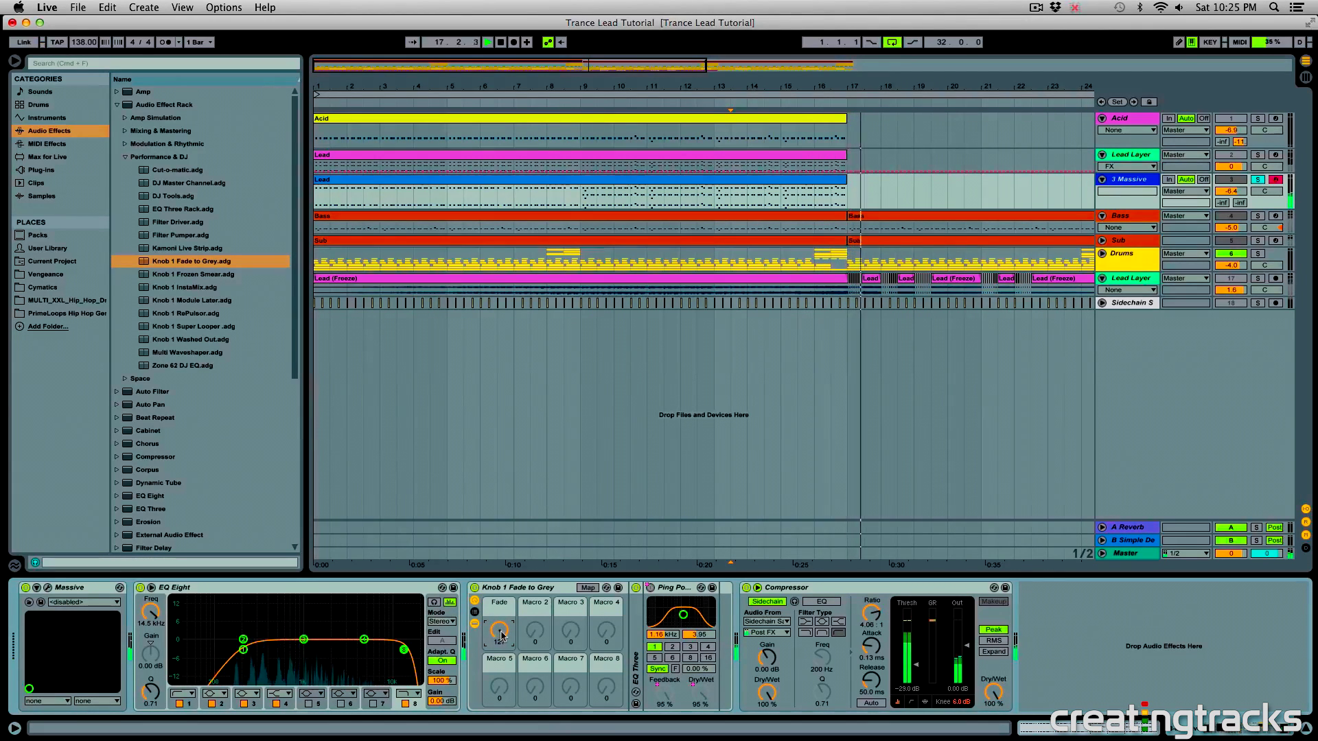
{"action": "key", "text": "space"}
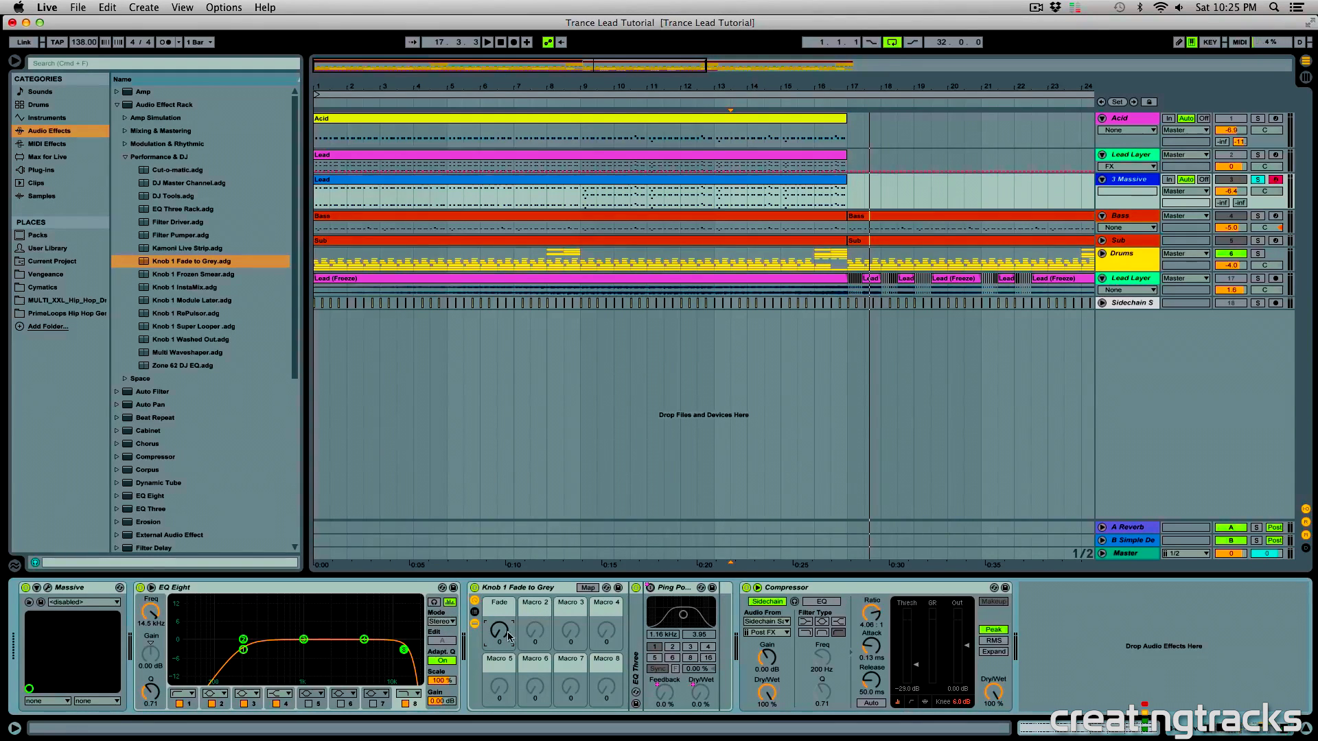
Sweep the Fade macro up during playback to hear the delay, then return it to 0.
{"action": "left_click_drag", "start_coordinate": [500, 631], "coordinate": [499, 616]}
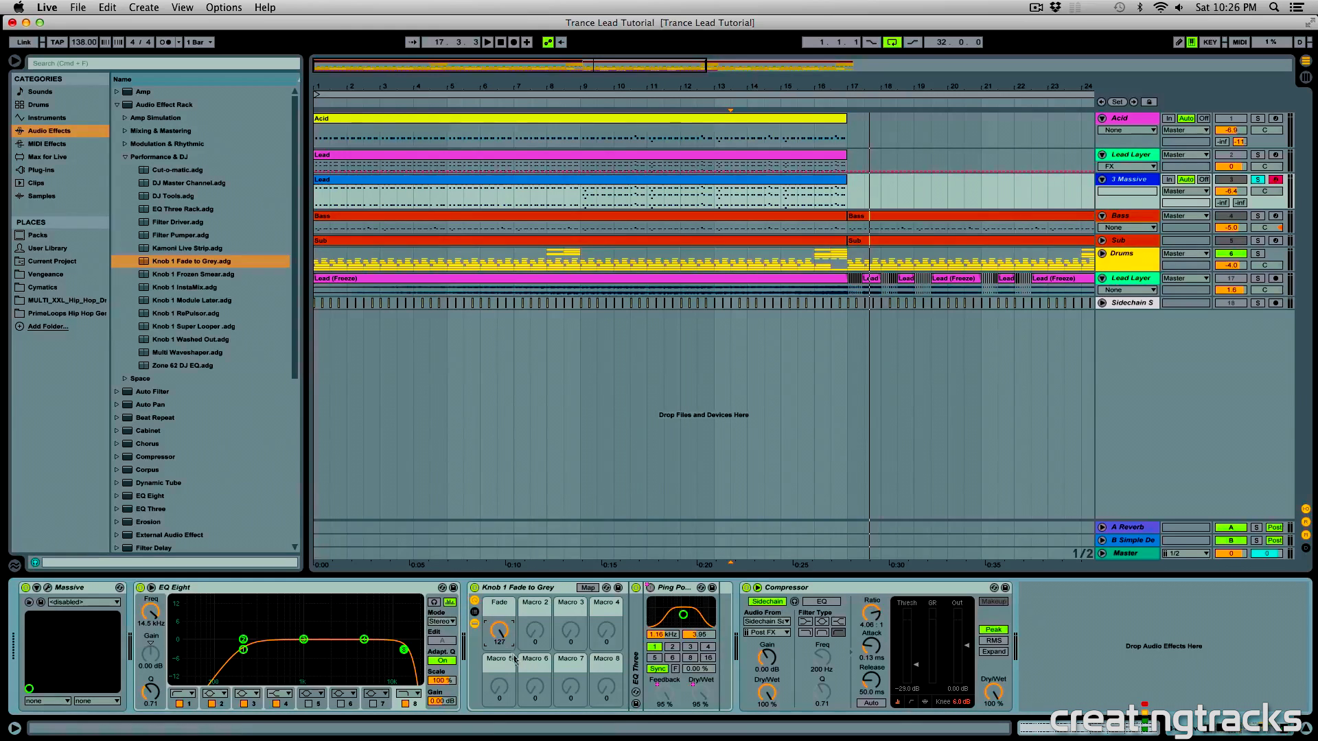
{"action": "key", "text": "space"}
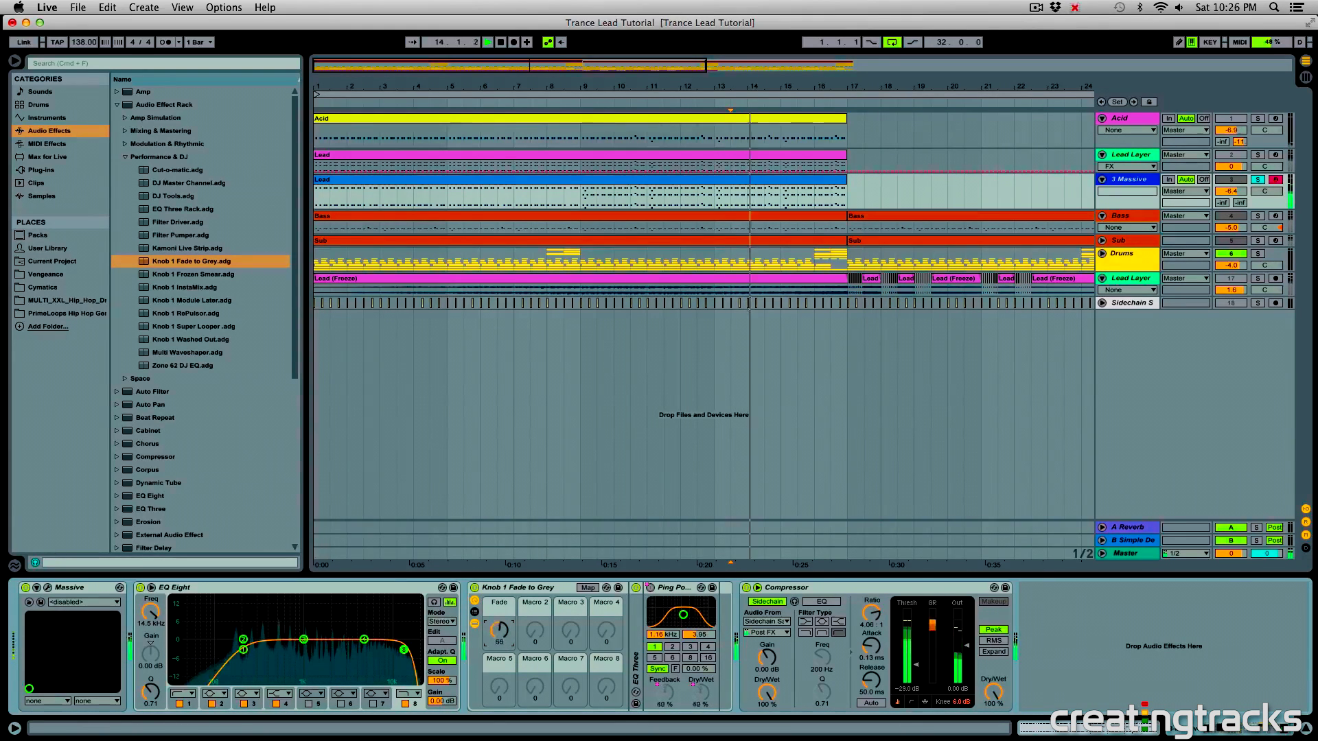
{"action": "left_click_drag", "start_coordinate": [499, 631], "coordinate": [499, 687]}
{"action": "key", "text": "space"}
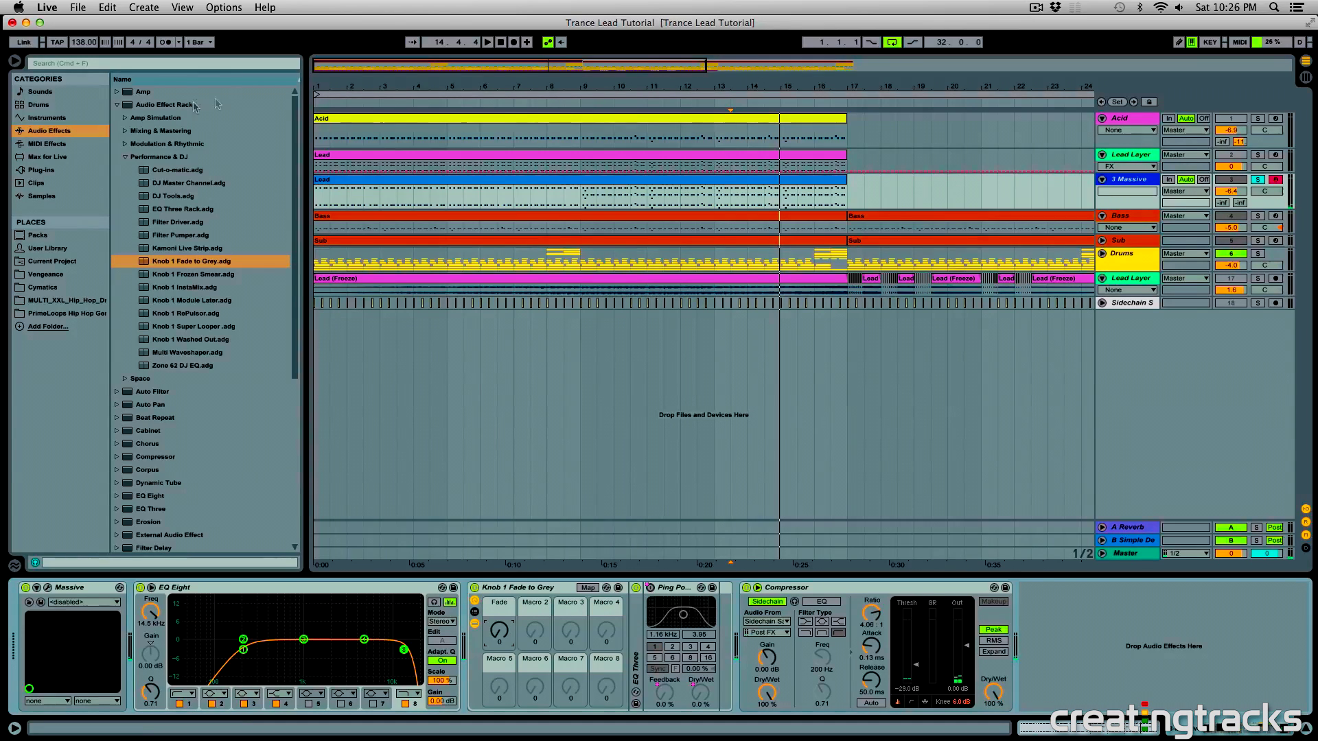
Collapse the browser folders and insert a Utility device before the Compressor with gain reset to 0.00 dB.
{"action": "left_click", "coordinate": [126, 157]}
{"action": "key", "text": "Left"}
{"action": "key", "text": "Left"}
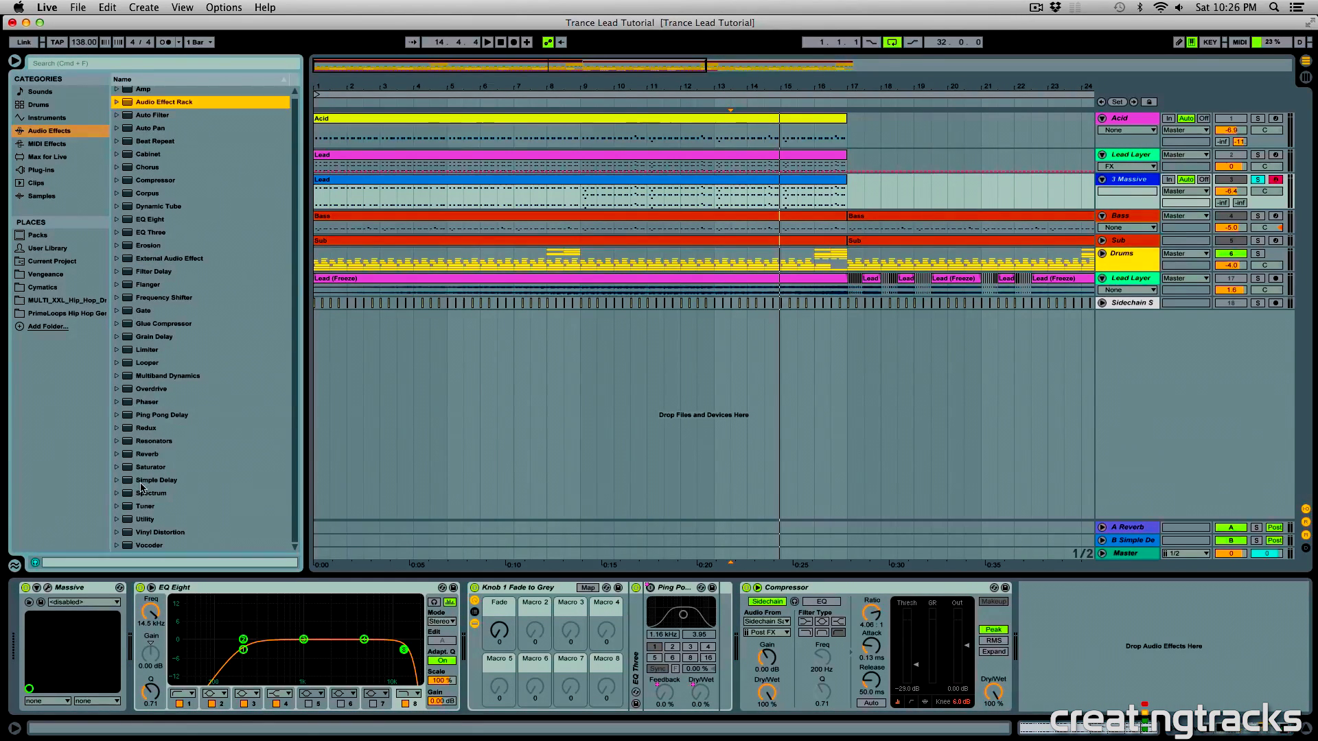
{"action": "left_click_drag", "start_coordinate": [140, 521], "coordinate": [240, 516]}
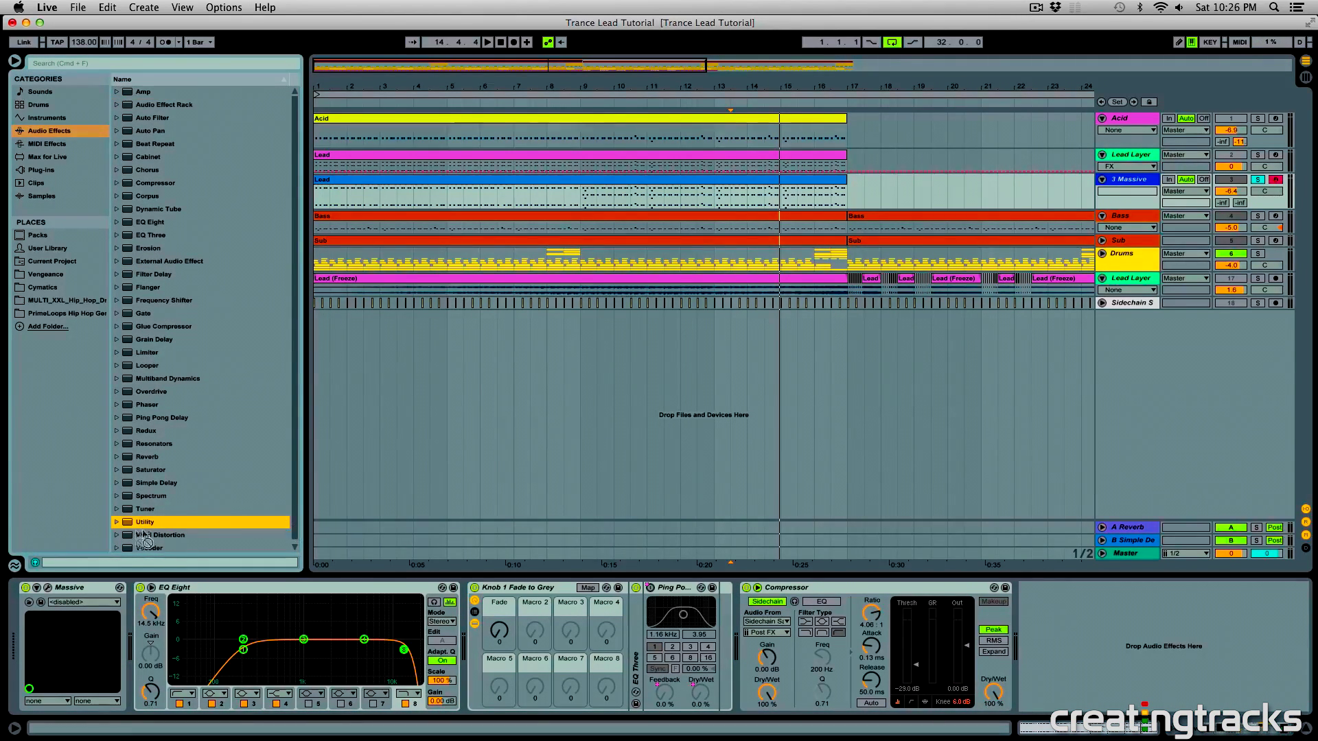
{"action": "left_click_drag", "start_coordinate": [144, 539], "coordinate": [743, 610]}
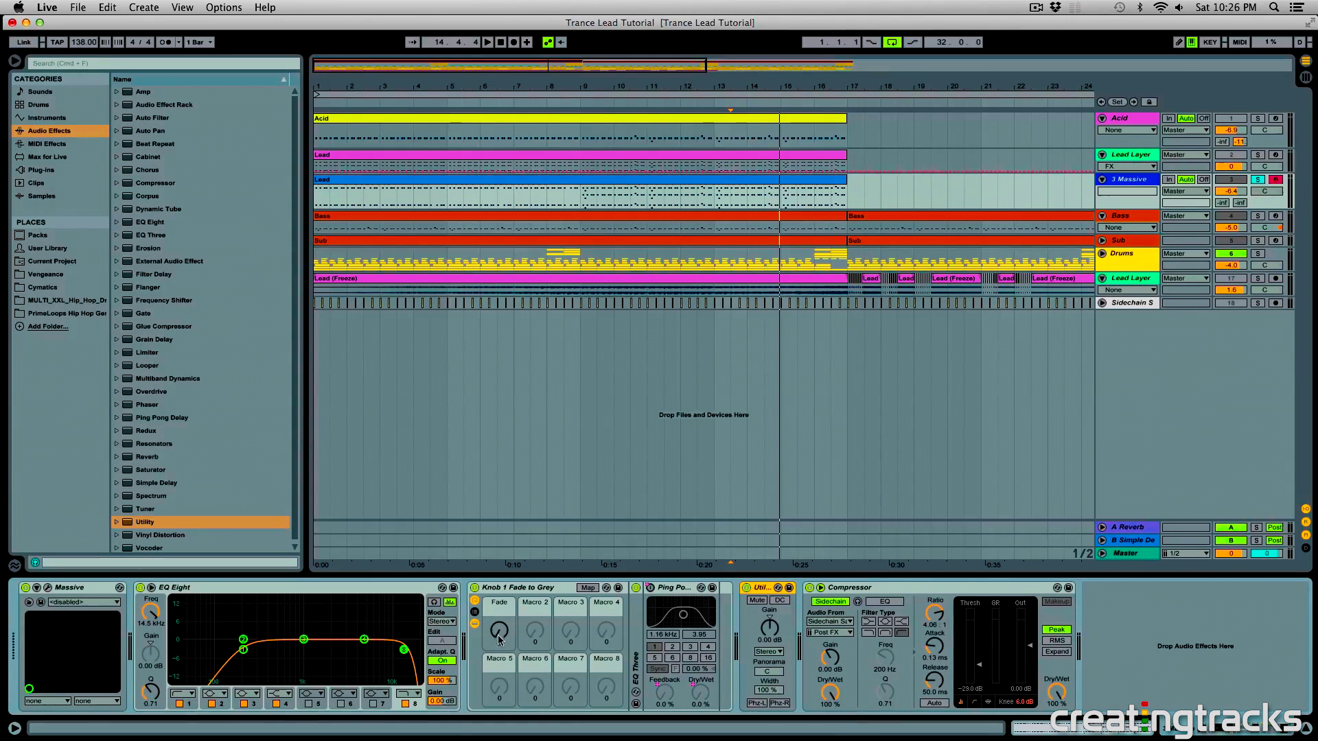
{"action": "mouse_move", "coordinate": [499, 640]}
{"action": "left_mouse_down"}
{"action": "mouse_move", "coordinate": [499, 624]}
{"action": "mouse_move", "coordinate": [499, 664]}
{"action": "left_mouse_up"}
{"action": "key", "text": "Delete"}
{"action": "left_click", "coordinate": [868, 587]}
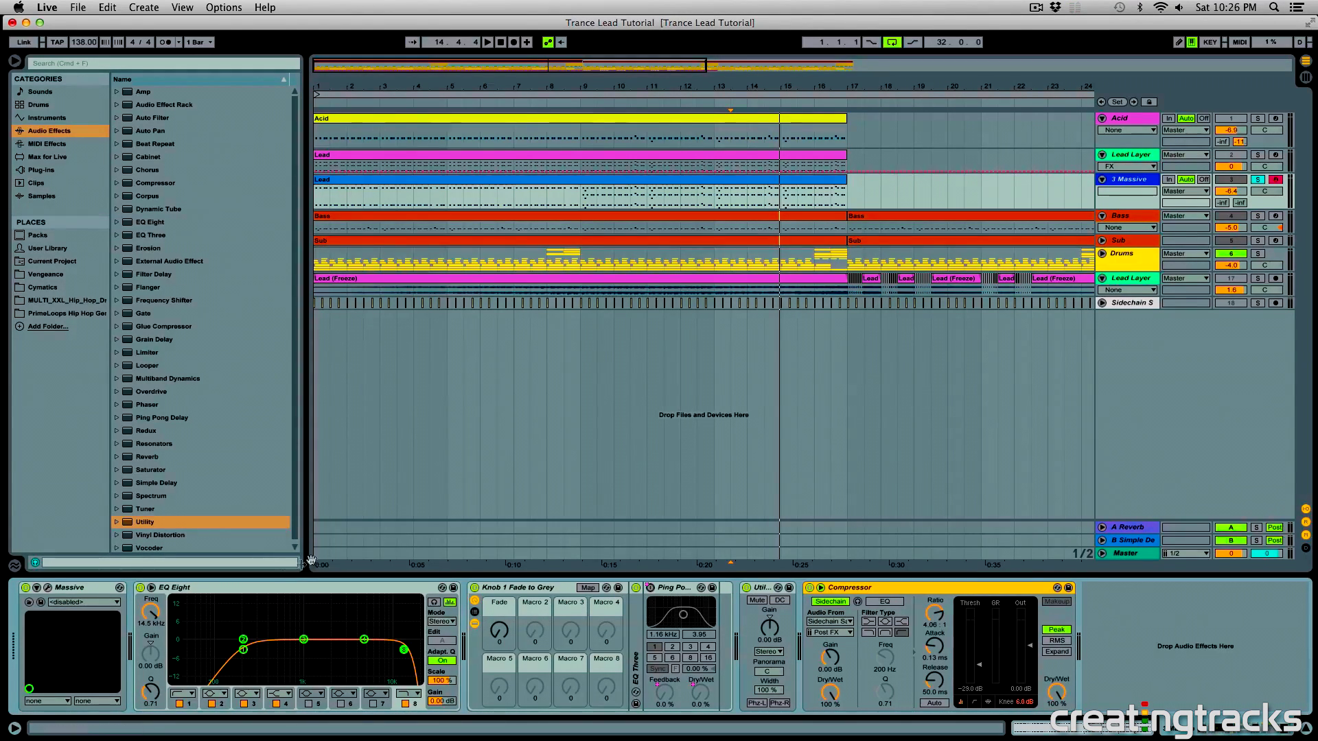
Select every device from Massive to Compressor and group them into an Instrument Rack.
{"action": "left_click", "coordinate": [76, 589], "text": "shift"}
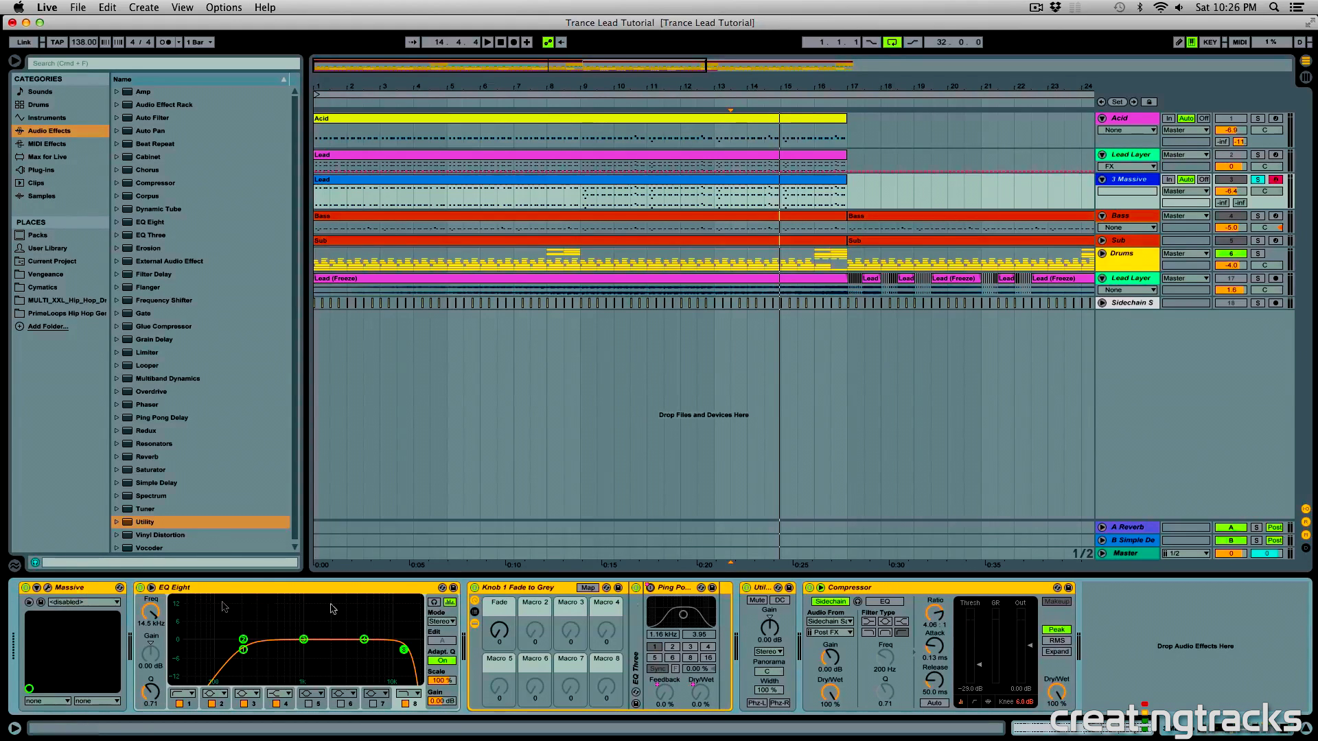
{"action": "right_click", "coordinate": [392, 589]}
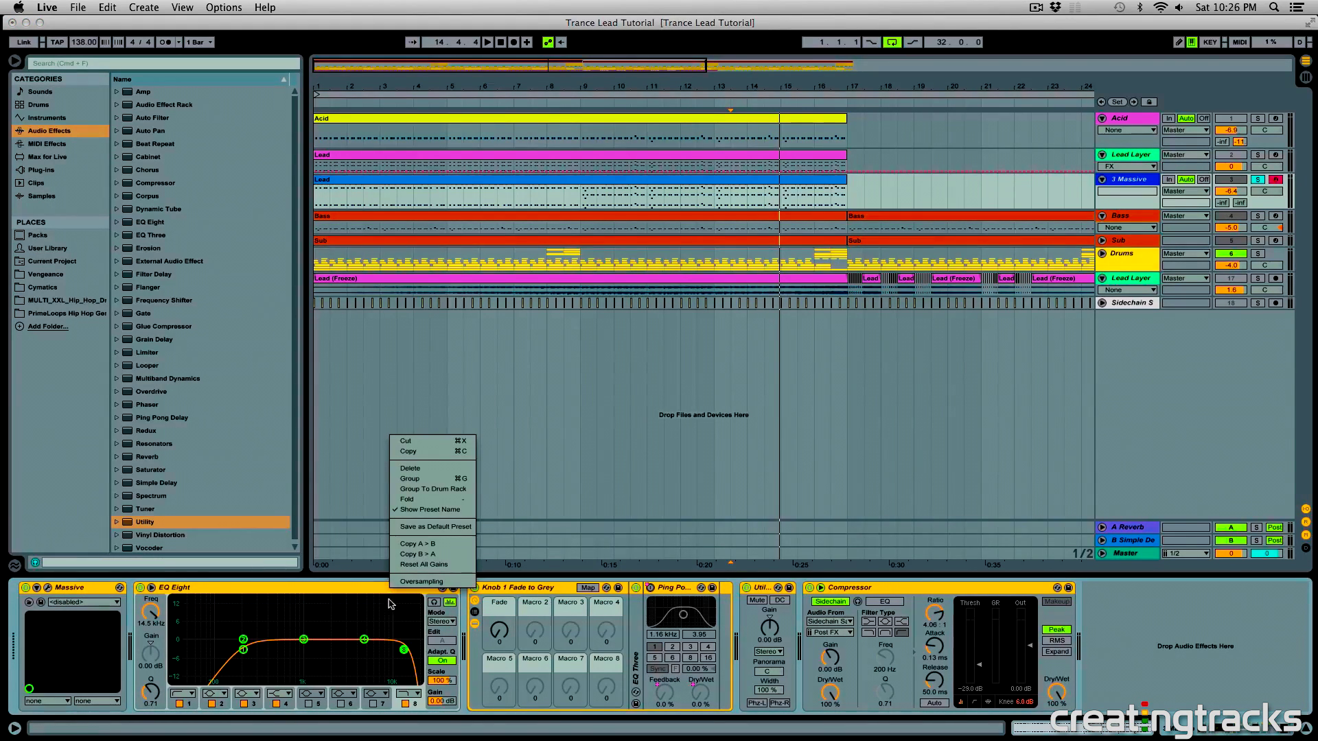
{"action": "left_click", "coordinate": [432, 479]}
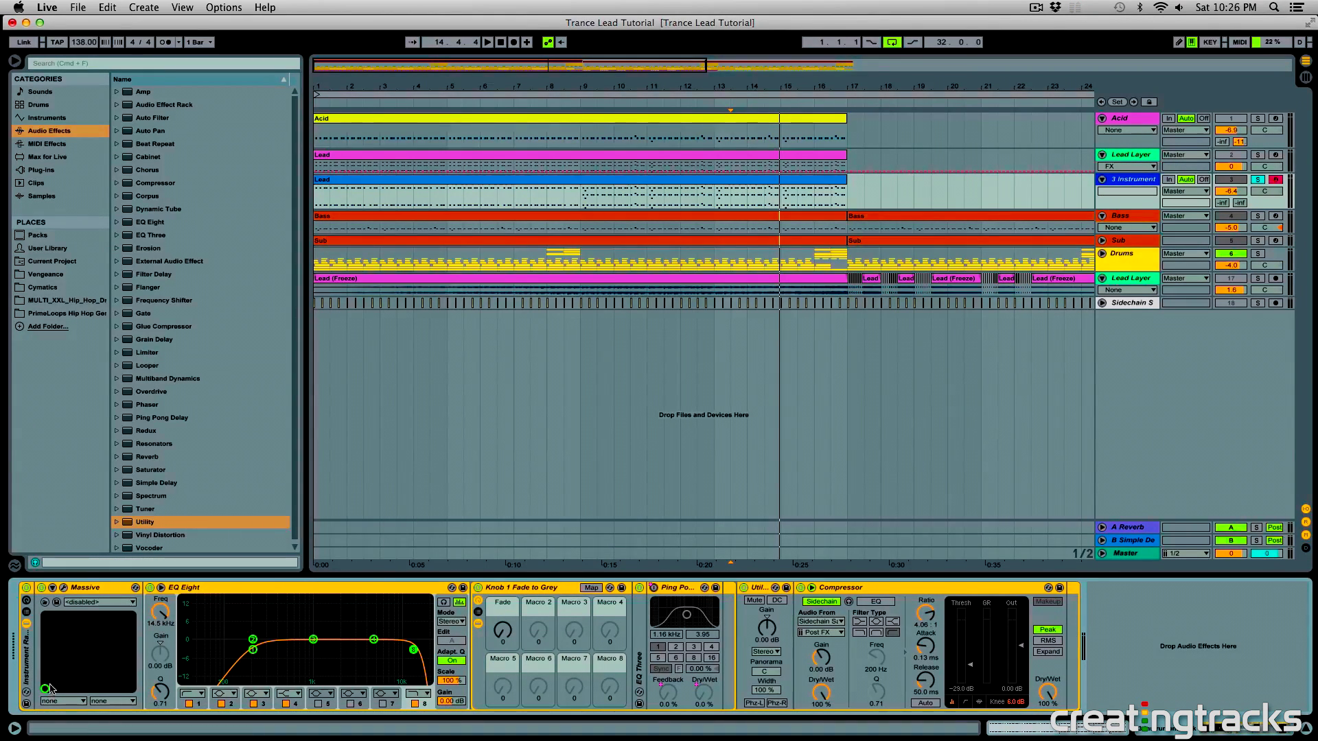
Show the Instrument Rack's chains and macros, then map the inner Fade knob to Macro 1.
{"action": "left_click", "coordinate": [27, 613]}
{"action": "left_click", "coordinate": [26, 601]}
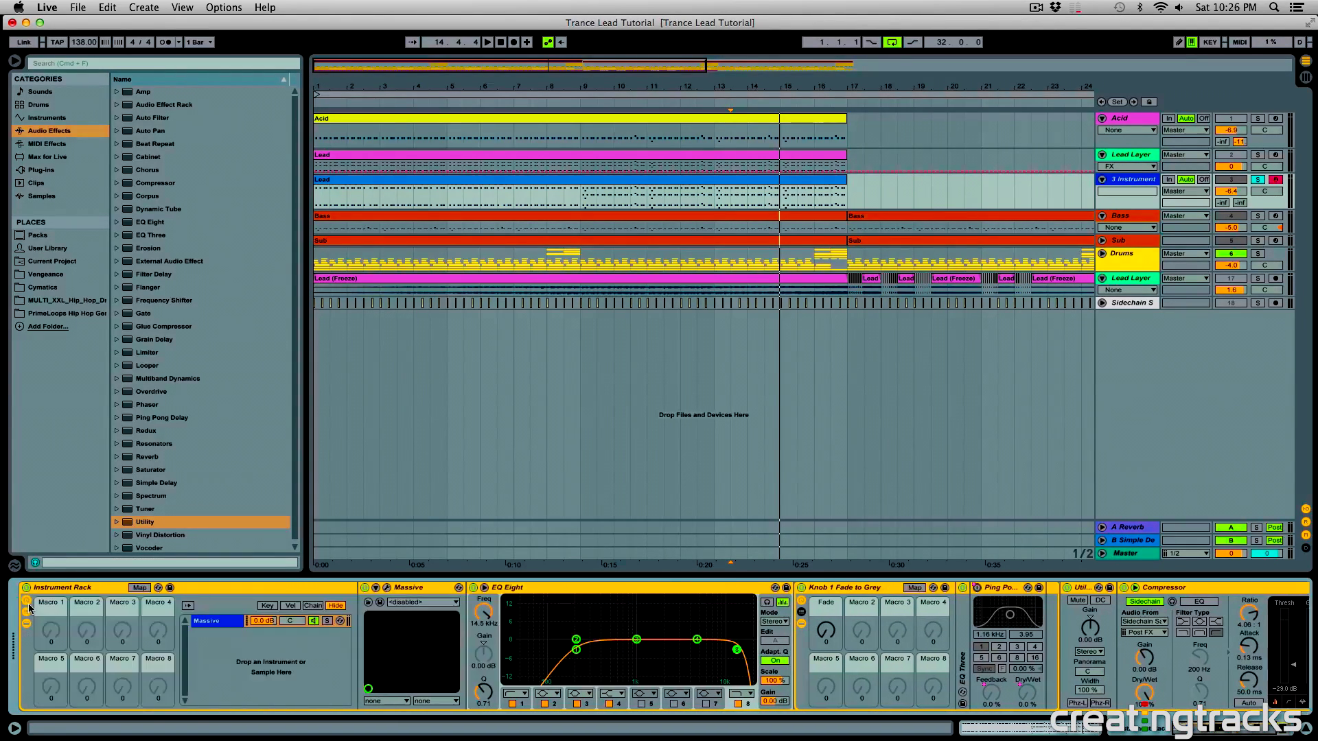
{"action": "left_click", "coordinate": [221, 621]}
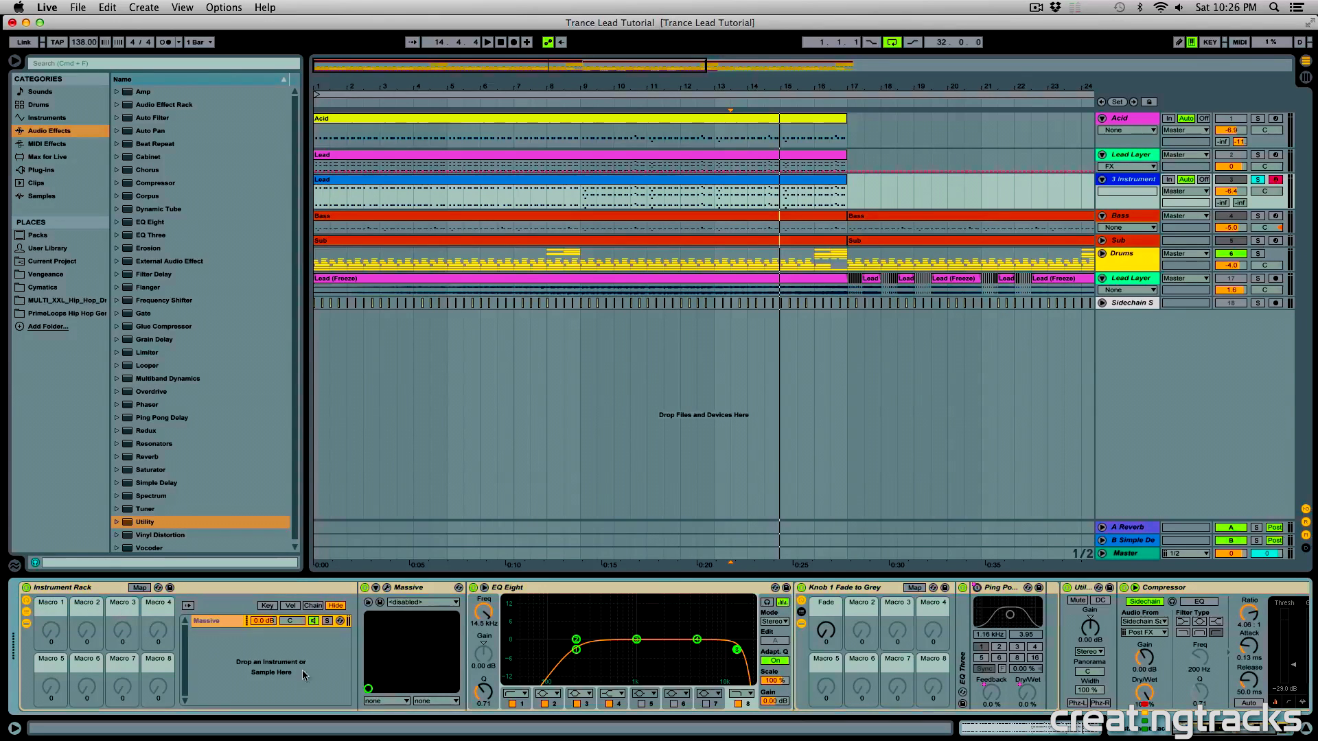
{"action": "left_click", "coordinate": [416, 589]}
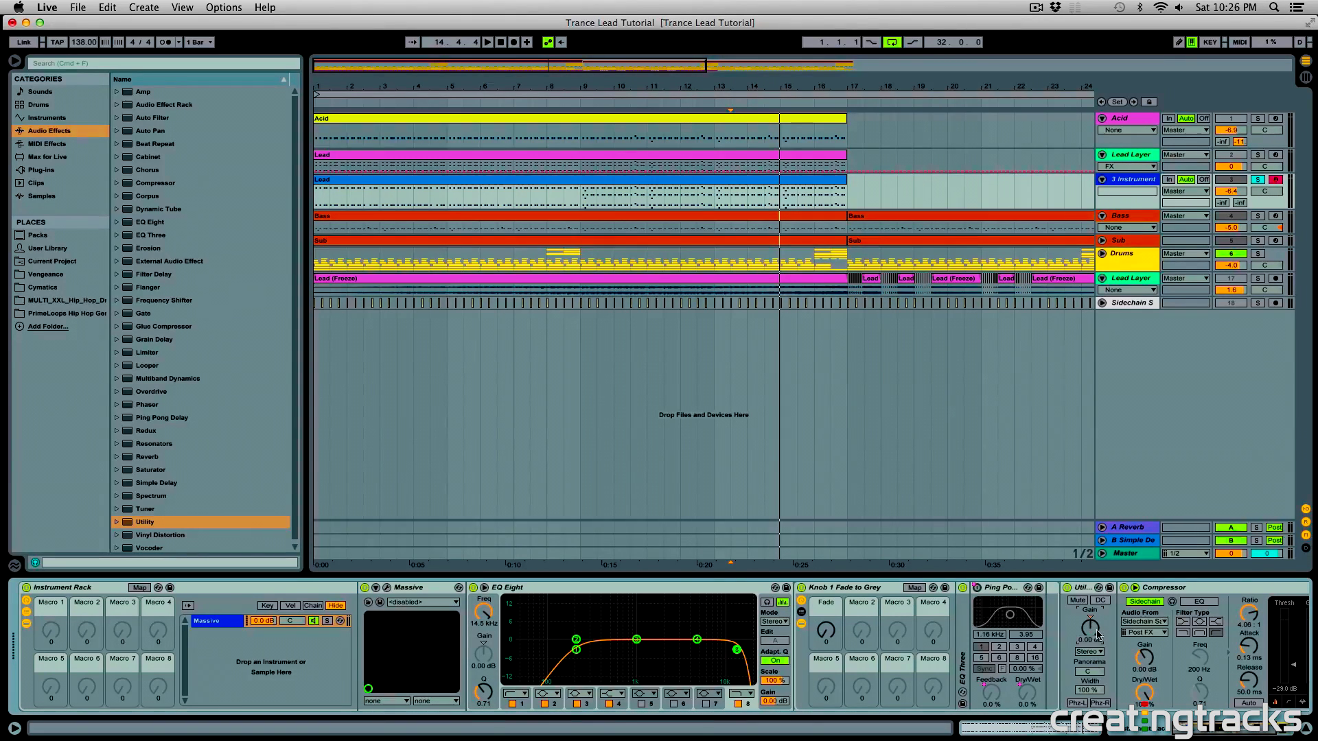
{"action": "right_click", "coordinate": [824, 632]}
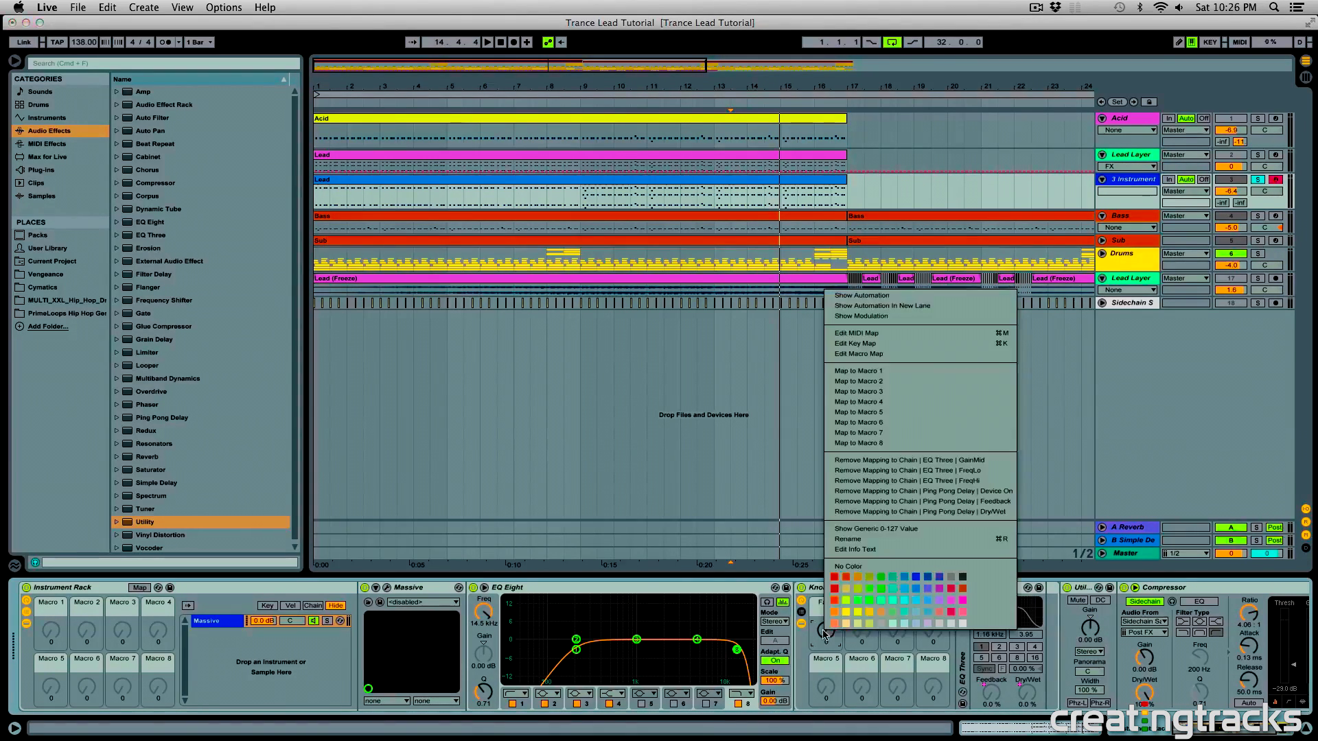
{"action": "left_click", "coordinate": [886, 371]}
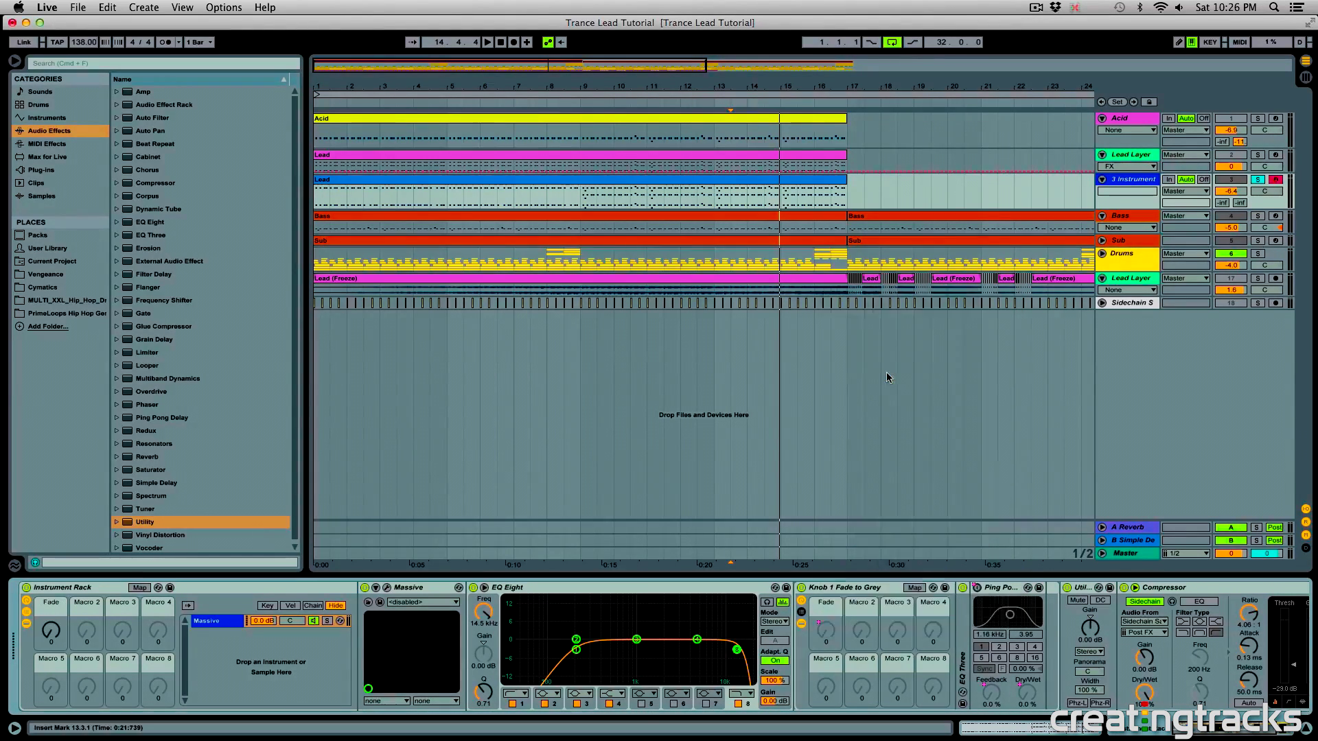
{"action": "right_click", "coordinate": [1087, 630]}
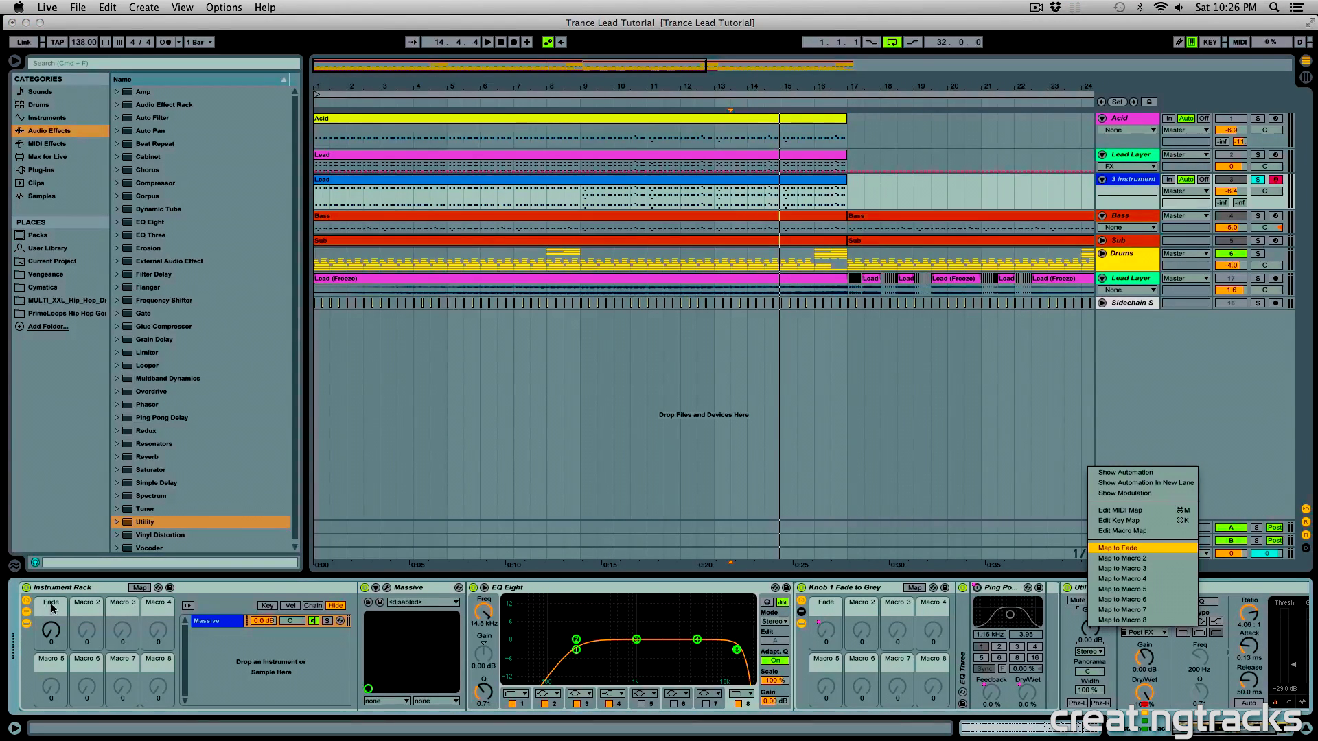
Map the Utility gain to Macro 1 as well and rename the macro FX.
{"action": "left_click", "coordinate": [1145, 558]}
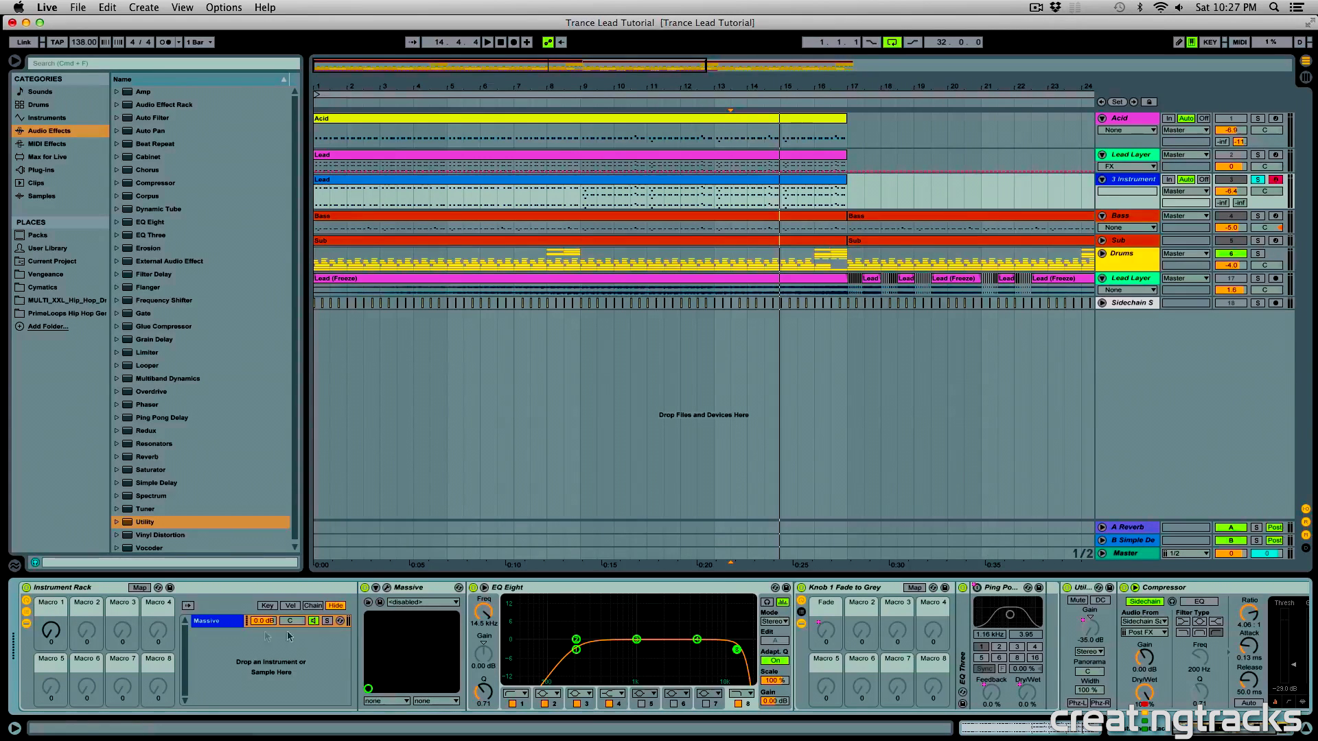
{"action": "right_click", "coordinate": [61, 604]}
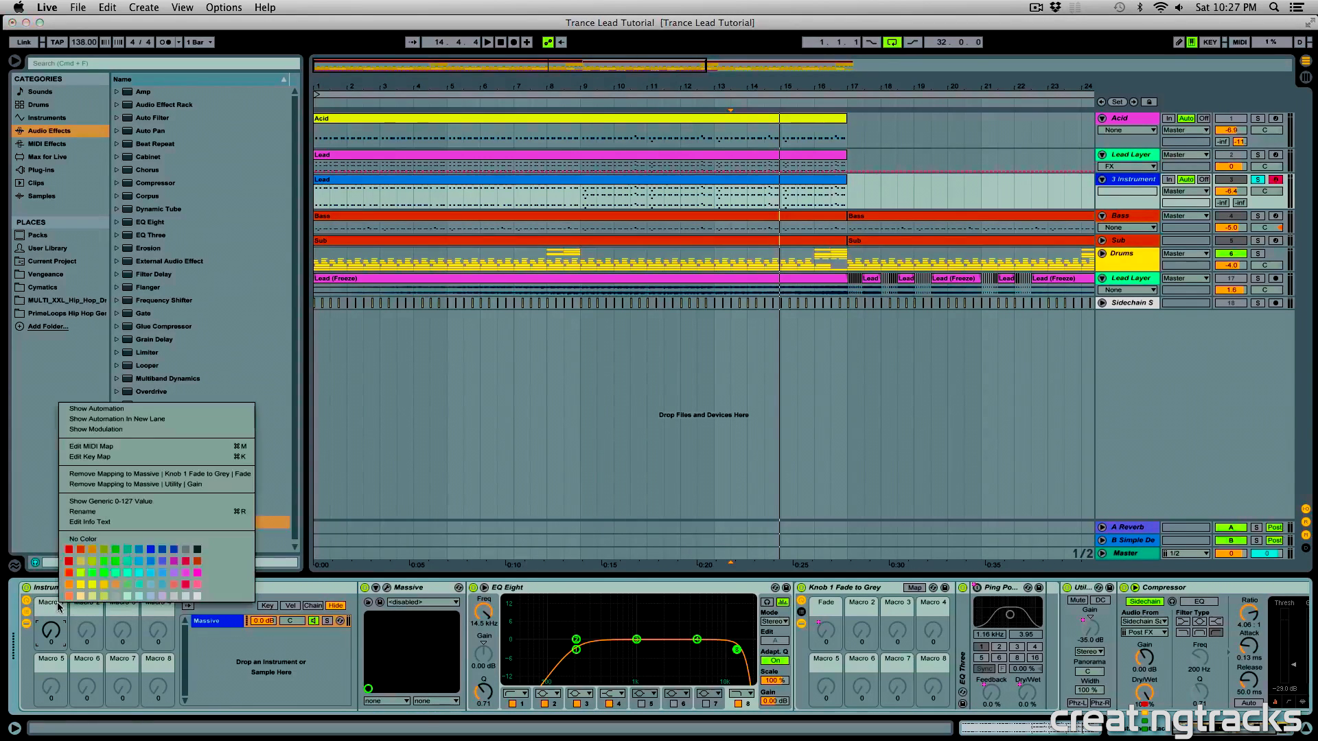
{"action": "left_click", "coordinate": [94, 524]}
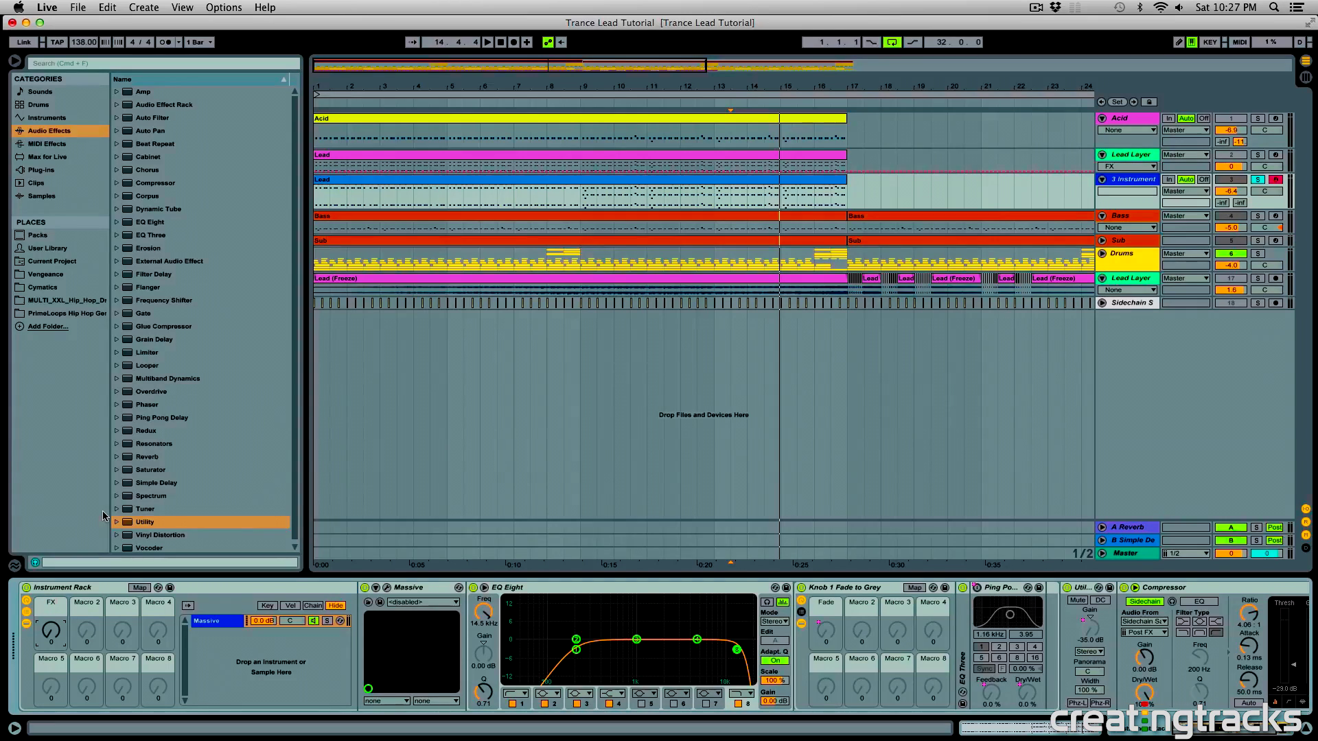
Turn the FX macro up and verify it drives both the Fade knob and Utility gain.
{"action": "mouse_move", "coordinate": [50, 636]}
{"action": "left_mouse_down"}
{"action": "mouse_move", "coordinate": [50, 616]}
{"action": "mouse_move", "coordinate": [51, 669]}
{"action": "mouse_move", "coordinate": [59, 630]}
{"action": "mouse_move", "coordinate": [59, 642]}
{"action": "left_mouse_up"}
{"action": "left_click", "coordinate": [829, 631]}
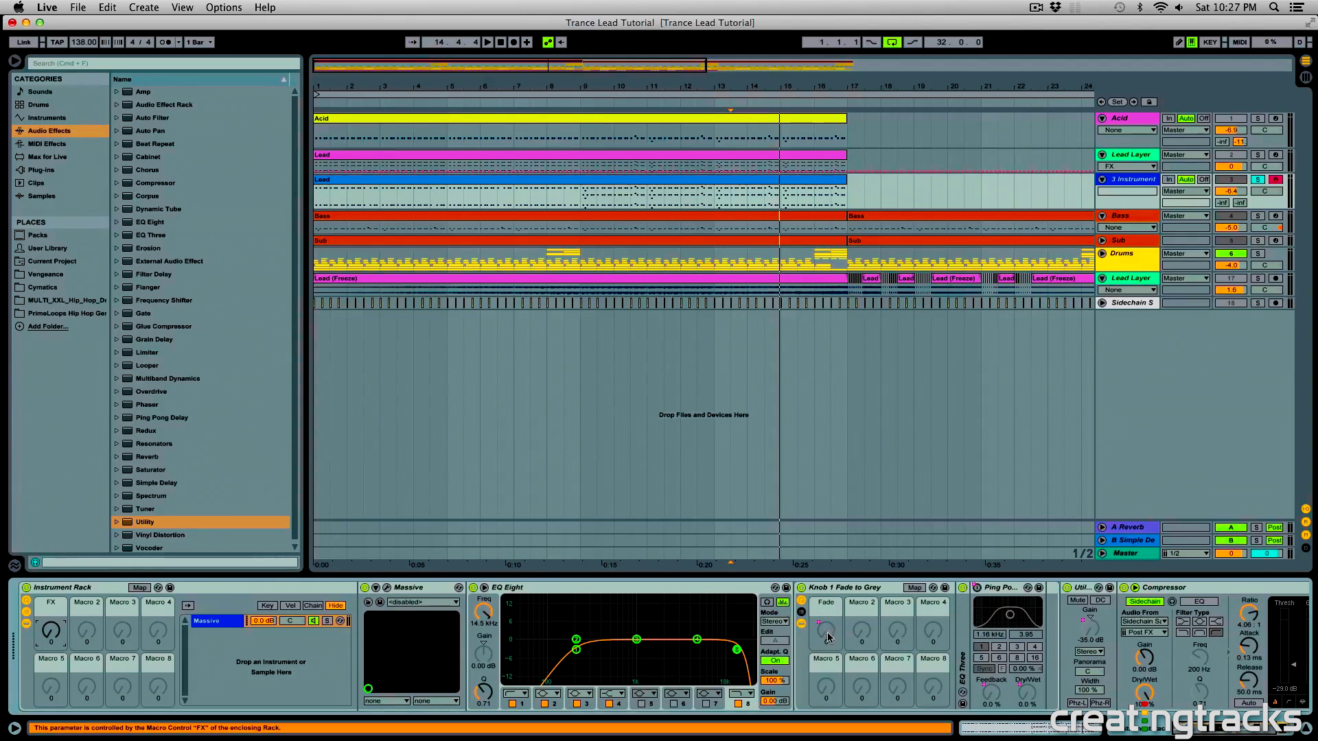
{"action": "left_click", "coordinate": [1087, 633]}
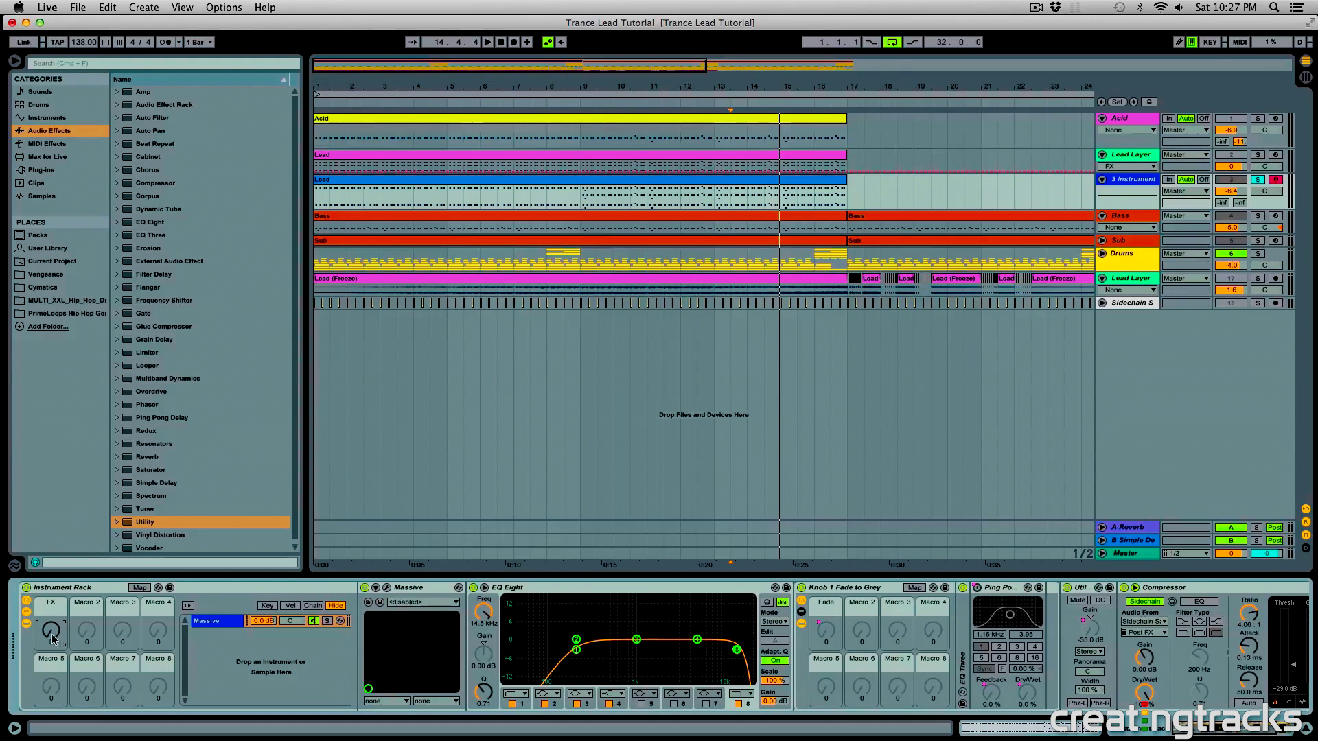
{"action": "left_click", "coordinate": [140, 588]}
Limit the FX macro's Utility Gain mapping to 0 dB minimum and 8.20 dB maximum.
{"action": "left_click", "coordinate": [141, 588]}
{"action": "left_click", "coordinate": [141, 588]}
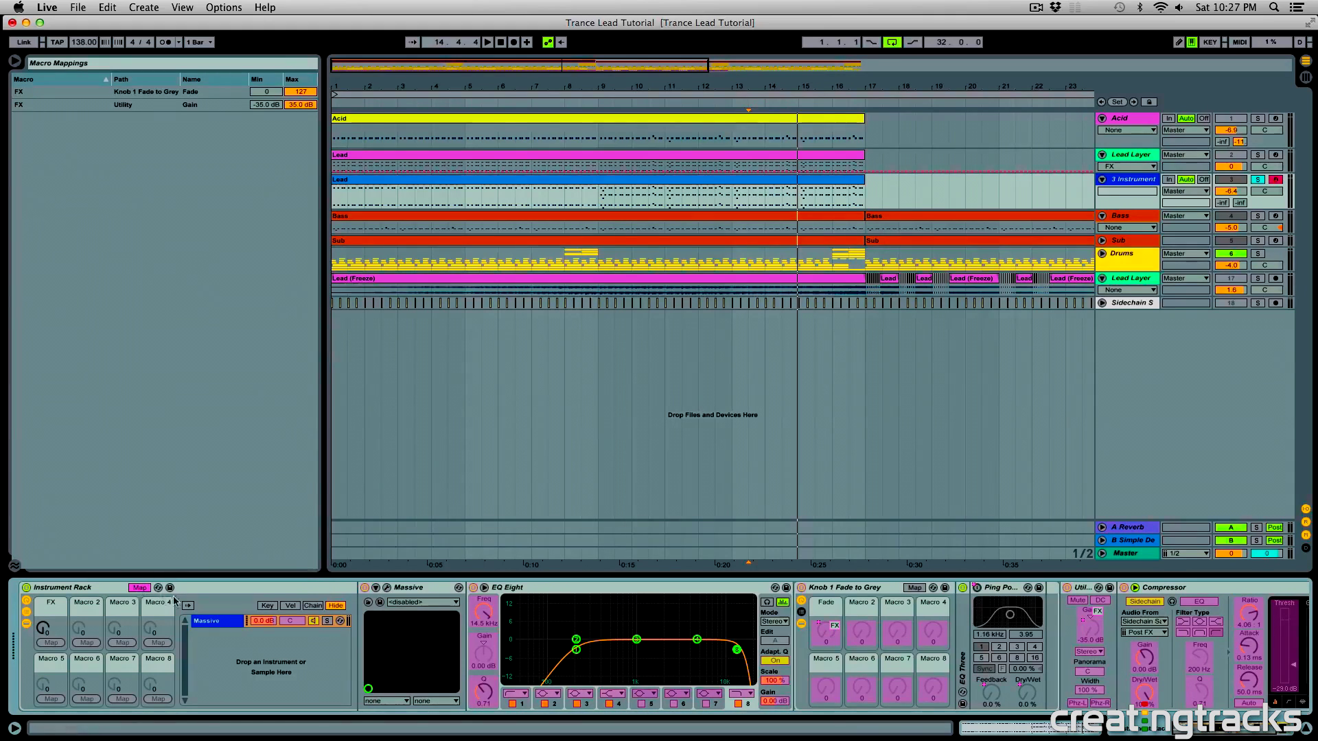
{"action": "left_click", "coordinate": [41, 630]}
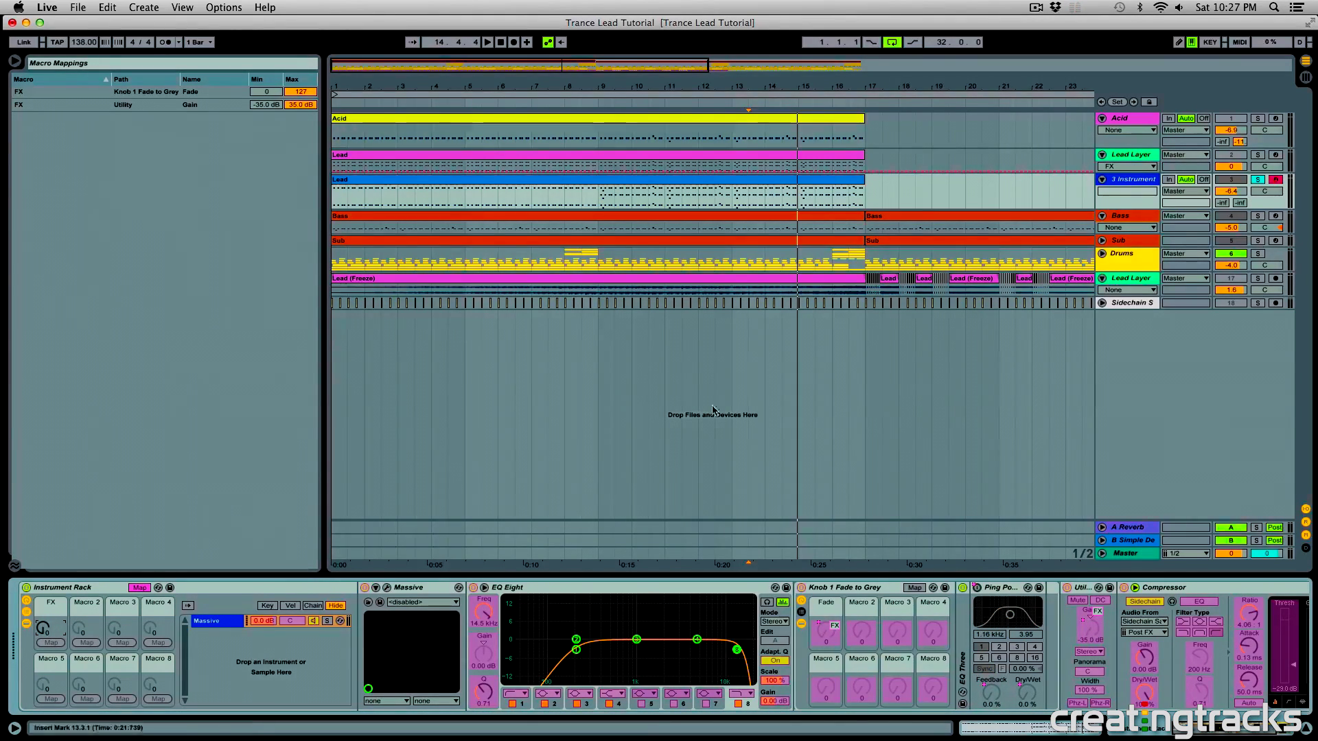
{"action": "left_click", "coordinate": [265, 106]}
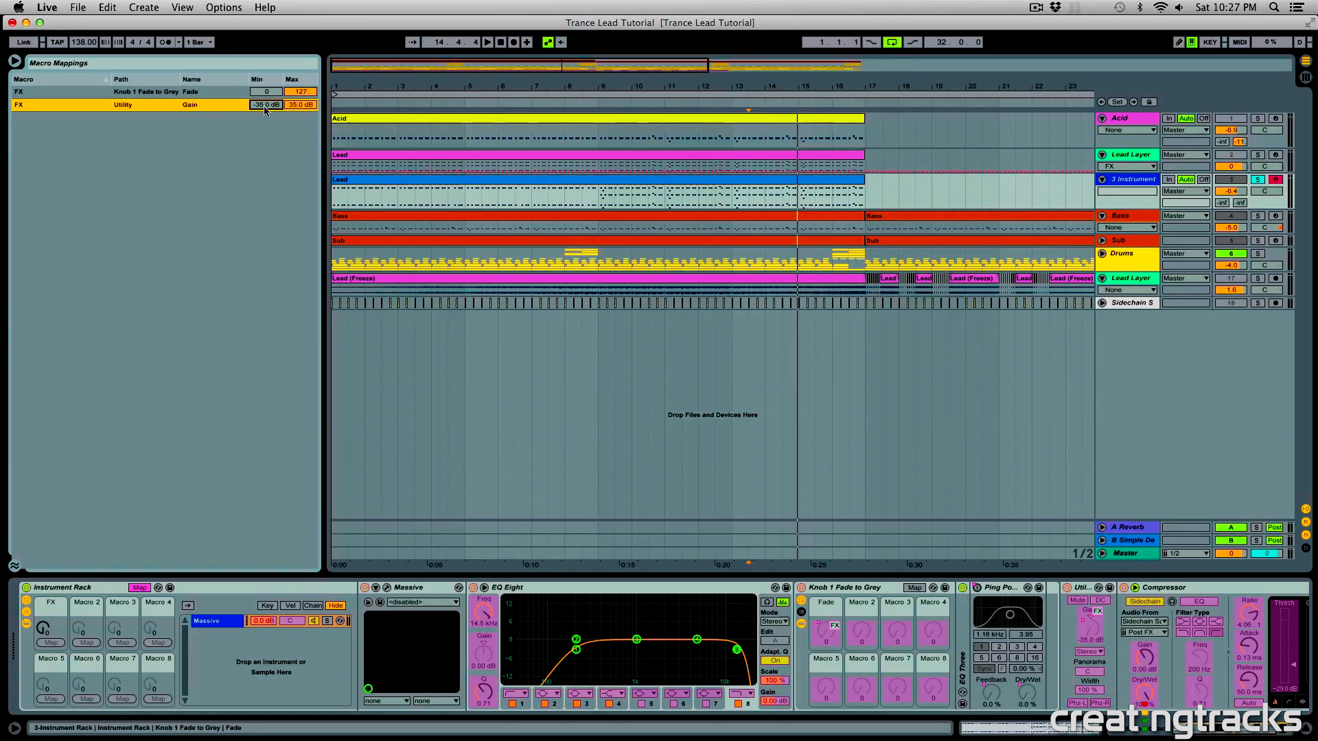
{"action": "type", "text": "0"}
{"action": "key", "text": "Return"}
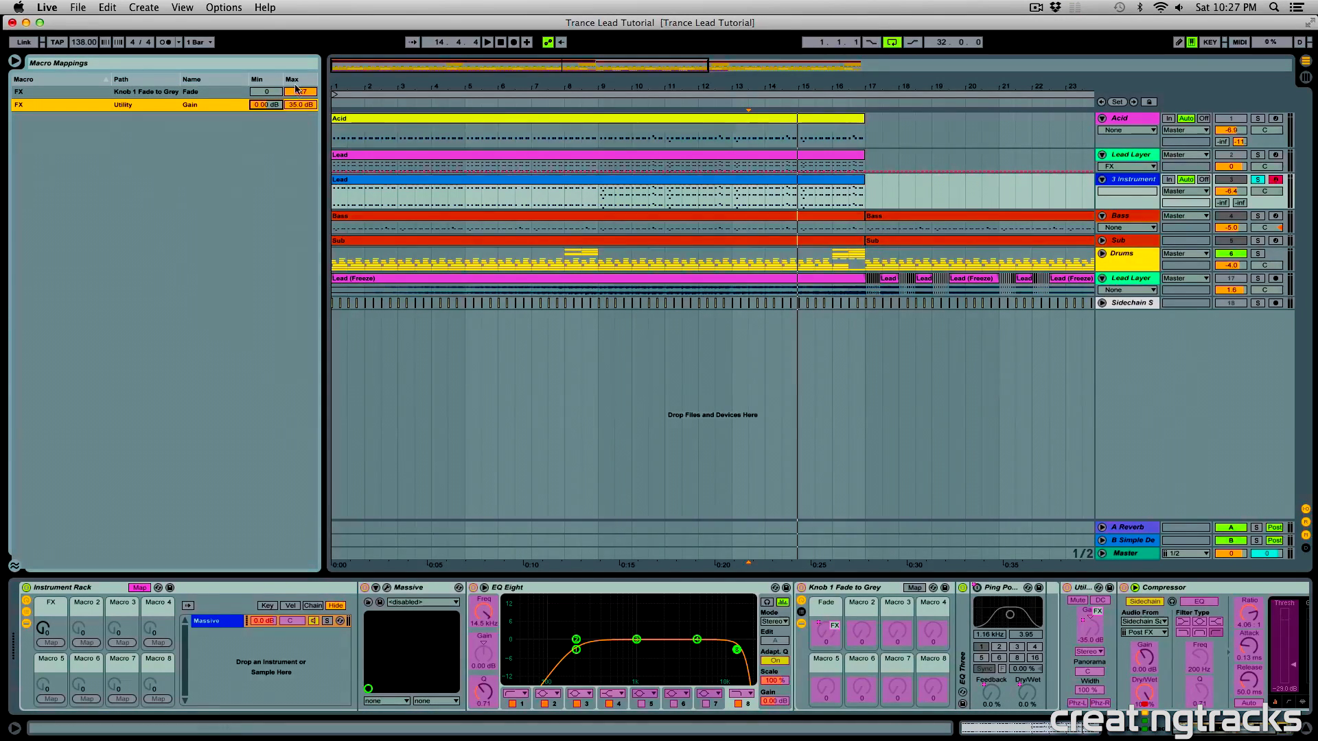
{"action": "left_click_drag", "start_coordinate": [49, 638], "coordinate": [44, 672]}
{"action": "left_click", "coordinate": [301, 105]}
Exit Map mode, play from bar 12, and sweep the FX macro to 127 and back to 0.
{"action": "left_click", "coordinate": [140, 587]}
{"action": "mouse_move", "coordinate": [50, 630]}
{"action": "left_mouse_down"}
{"action": "mouse_move", "coordinate": [49, 606]}
{"action": "mouse_move", "coordinate": [50, 631]}
{"action": "left_mouse_up"}
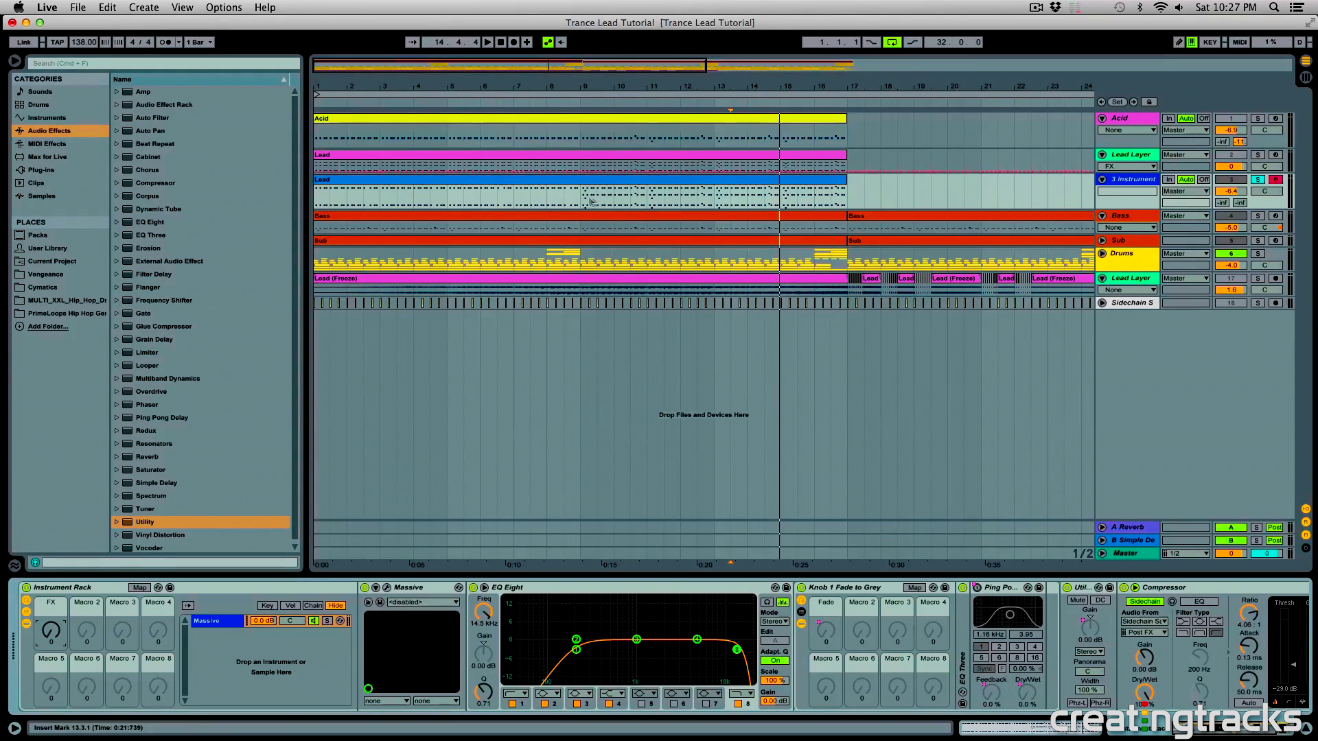
{"action": "left_click", "coordinate": [697, 194]}
{"action": "key", "text": "space"}
{"action": "left_click_drag", "start_coordinate": [51, 632], "coordinate": [52, 548]}
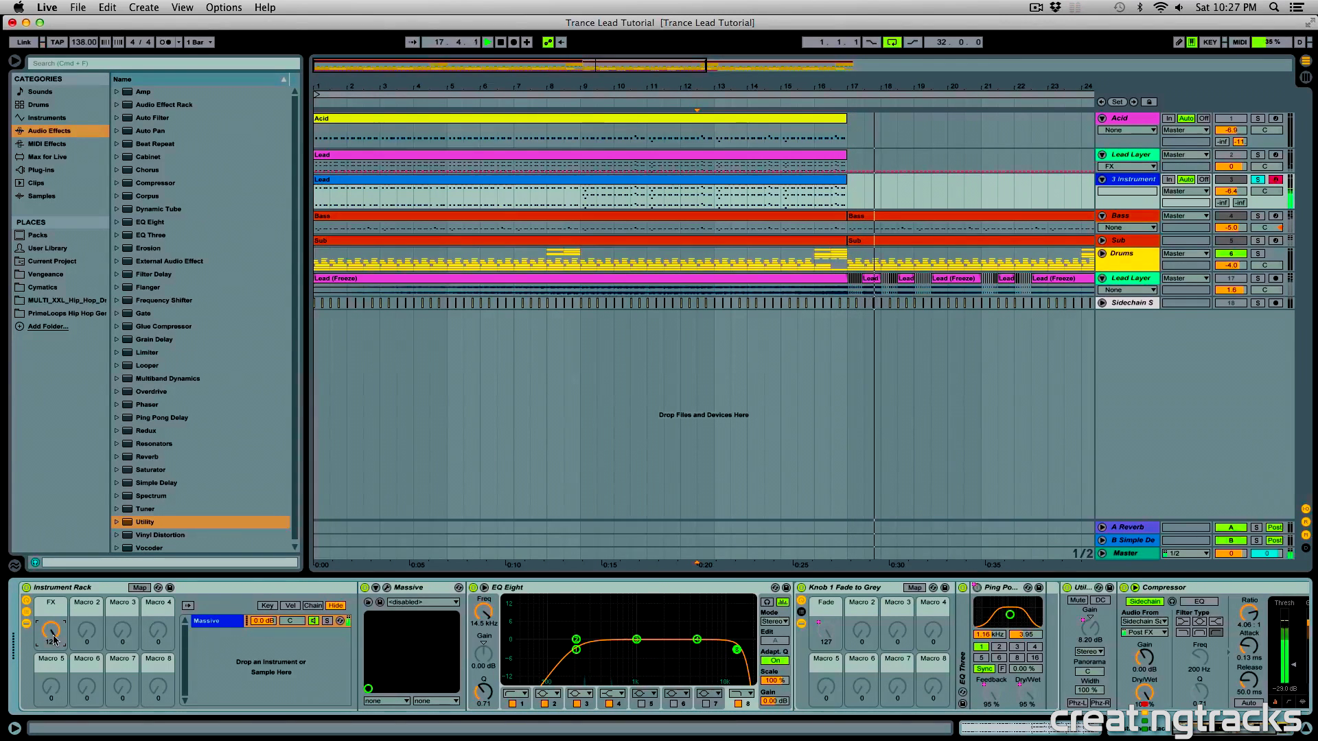
{"action": "left_click_drag", "start_coordinate": [54, 635], "coordinate": [55, 722]}
{"action": "key", "text": "space"}
{"action": "key", "text": "space"}
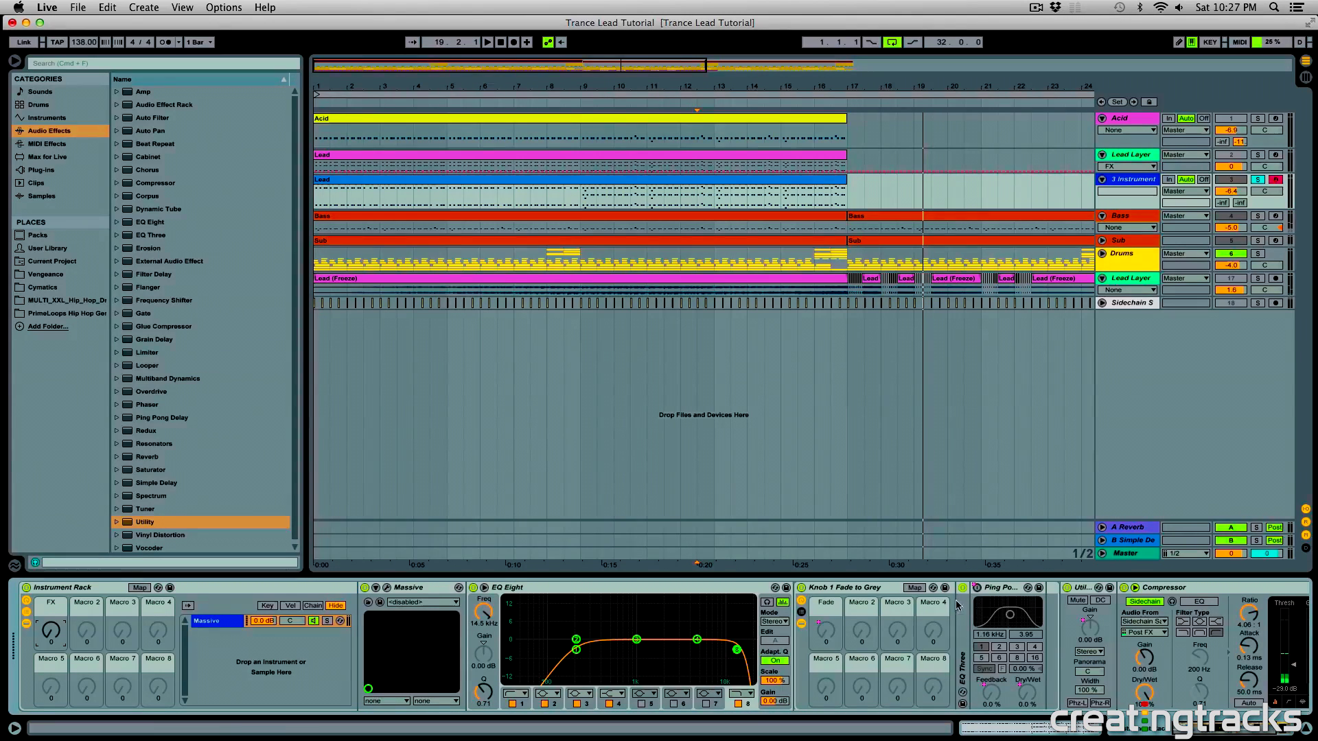
Select the Lead clip from bar 1 and unsolo the 3 Instrument track.
{"action": "left_click", "coordinate": [531, 202]}
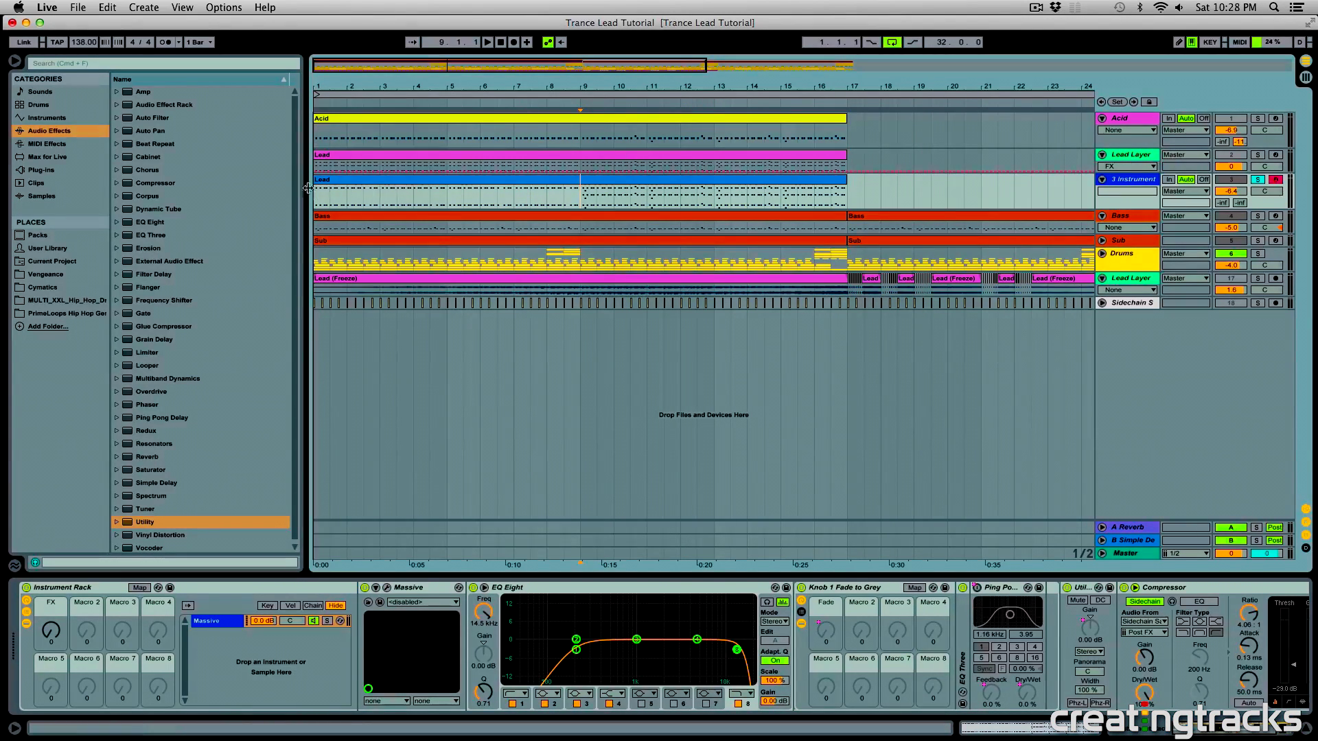
{"action": "left_click_drag", "start_coordinate": [316, 190], "coordinate": [839, 200]}
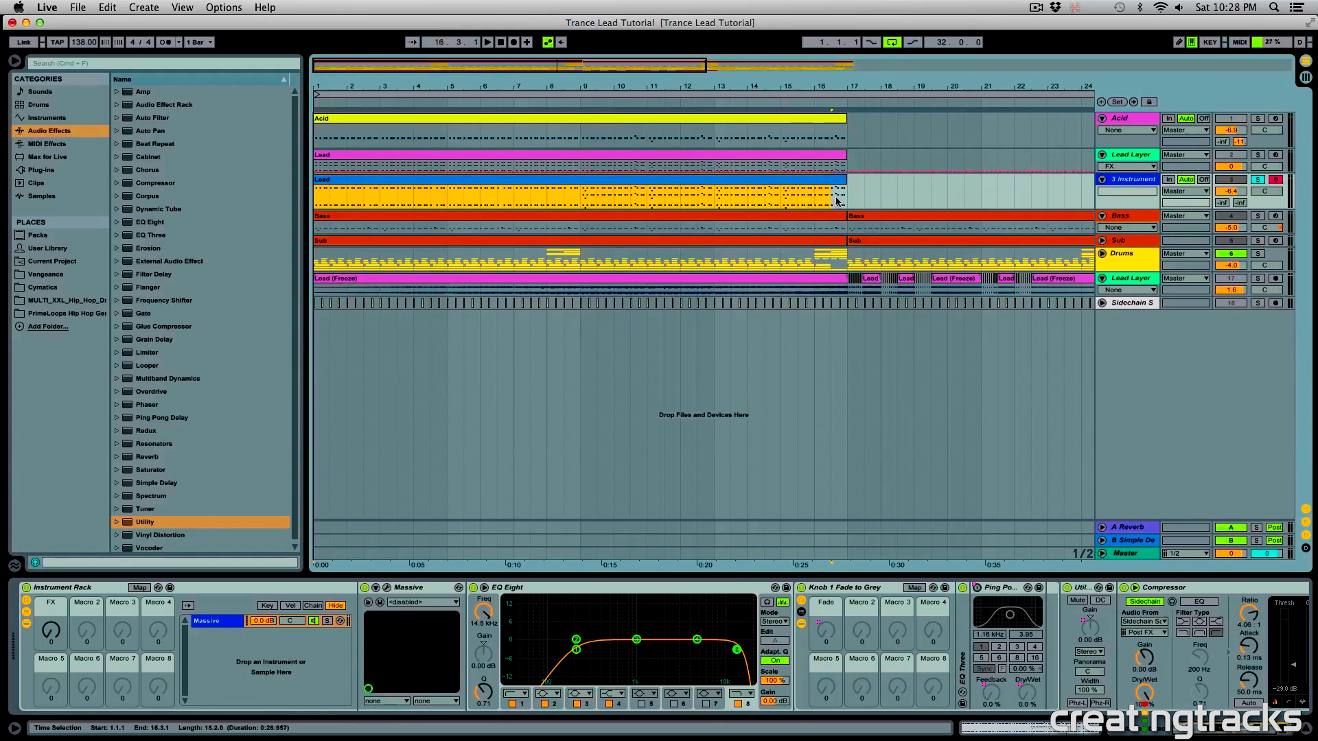
{"action": "left_click", "coordinate": [586, 119]}
{"action": "left_click", "coordinate": [1233, 118]}
{"action": "left_click", "coordinate": [1256, 180]}
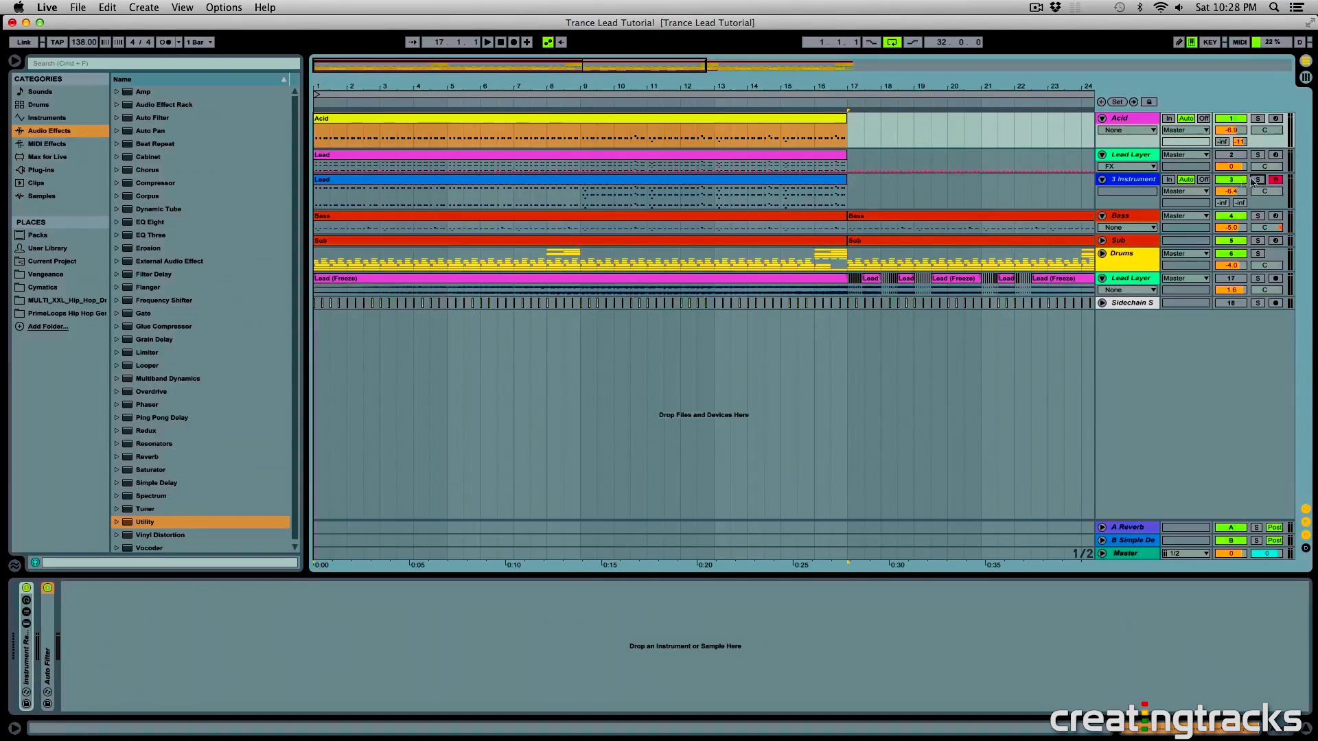
Audition the Lead clip from bar 1, then reselect the Lead clip.
{"action": "left_click", "coordinate": [328, 180]}
{"action": "key", "text": "space"}
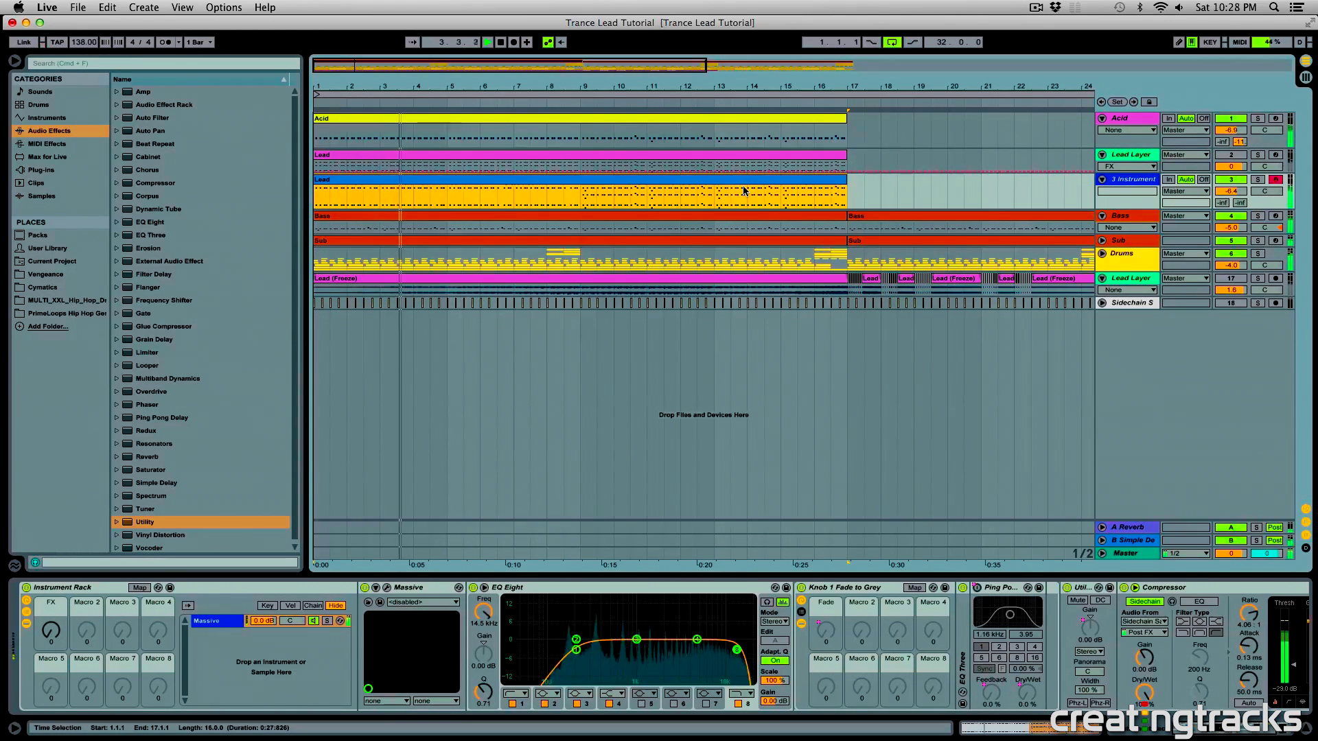
{"action": "key", "text": "space"}
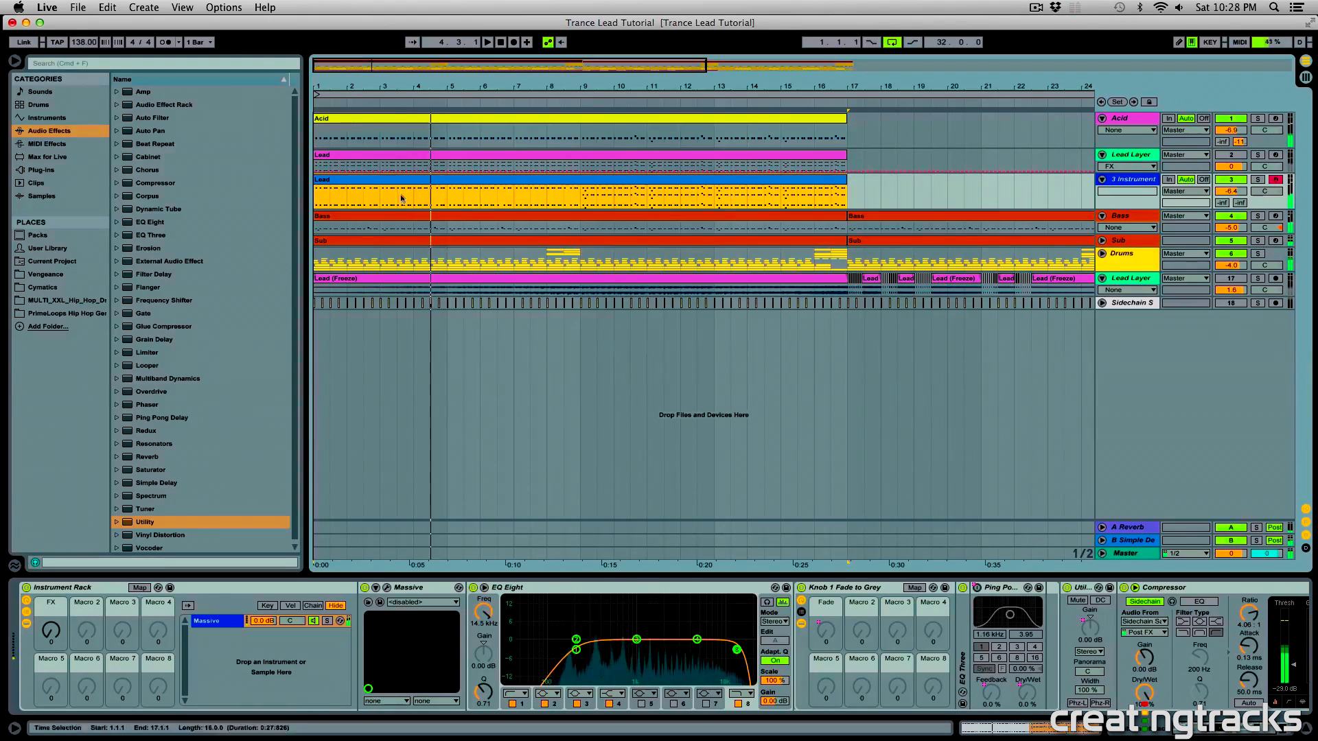
{"action": "left_click", "coordinate": [401, 195]}
{"action": "left_click", "coordinate": [431, 181]}
{"action": "left_click", "coordinate": [428, 119]}
{"action": "left_click", "coordinate": [416, 181]}
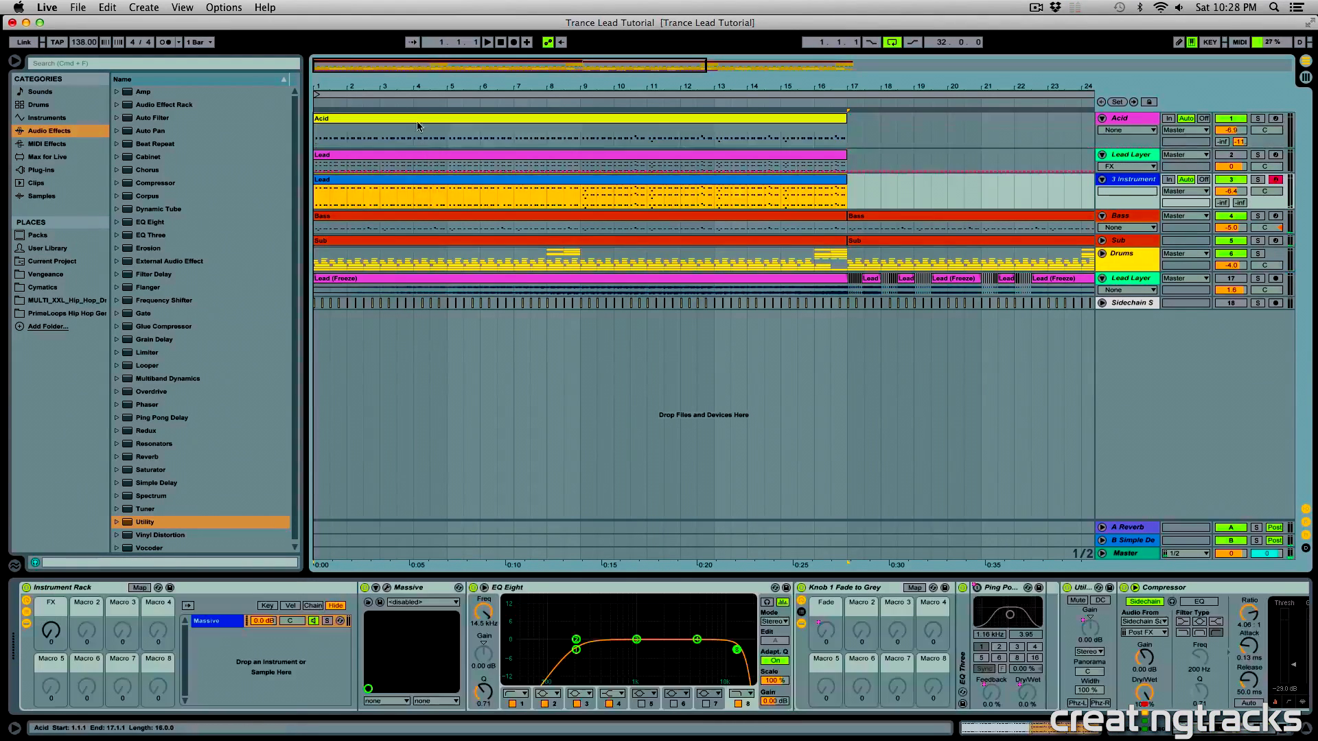
{"action": "left_click", "coordinate": [416, 118]}
{"action": "key", "text": "Down"}
{"action": "key", "text": "Down"}
Drop the Auto Filter cutoff to about 26 Hz and show its Frequency automation in a taller lane.
{"action": "left_click_drag", "start_coordinate": [151, 118], "coordinate": [1259, 648]}
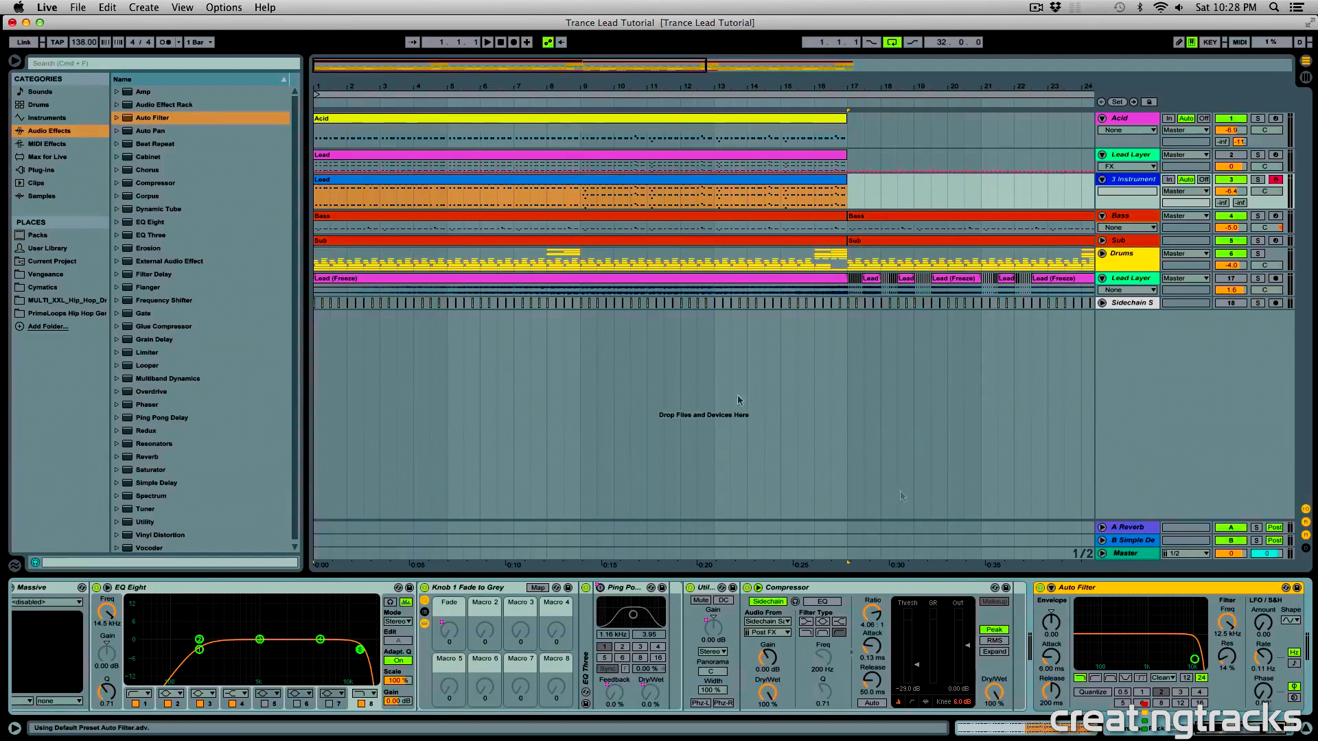
{"action": "left_click_drag", "start_coordinate": [1194, 660], "coordinate": [1077, 659]}
{"action": "right_click", "coordinate": [1227, 626]}
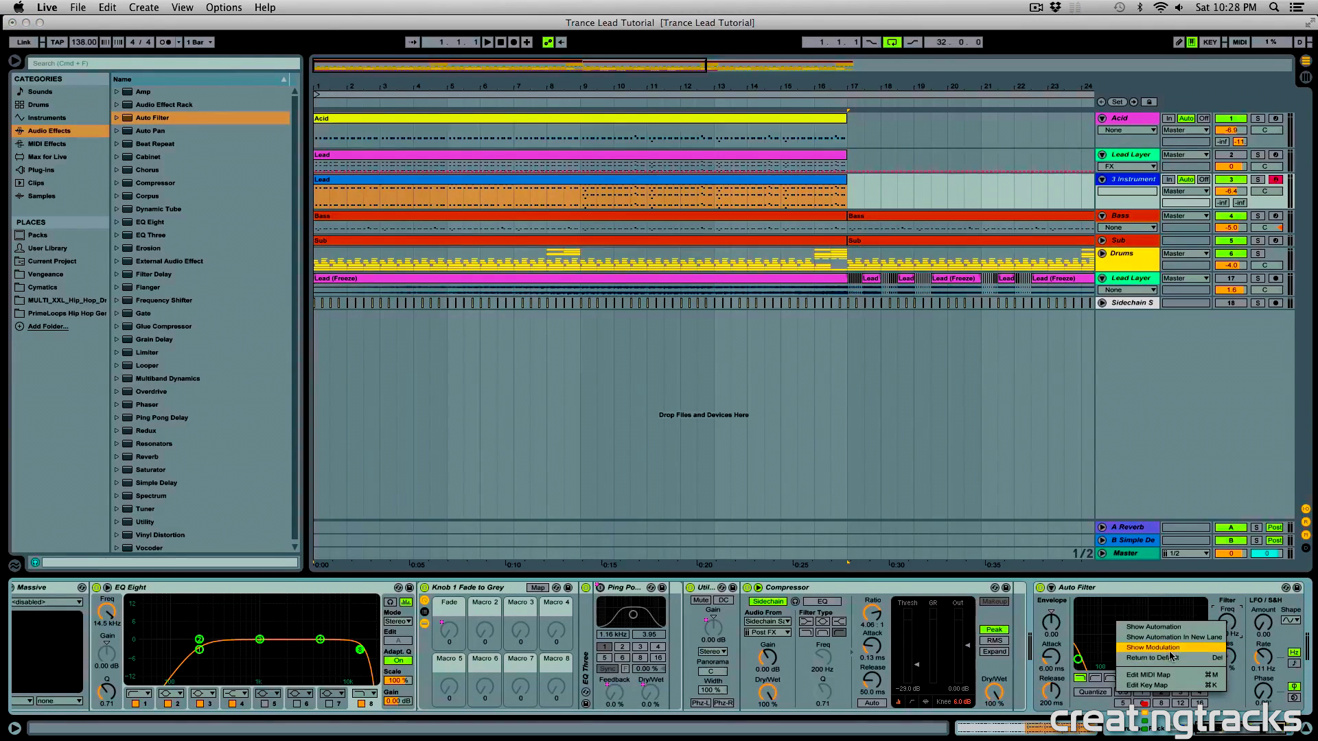
{"action": "left_click", "coordinate": [1170, 651]}
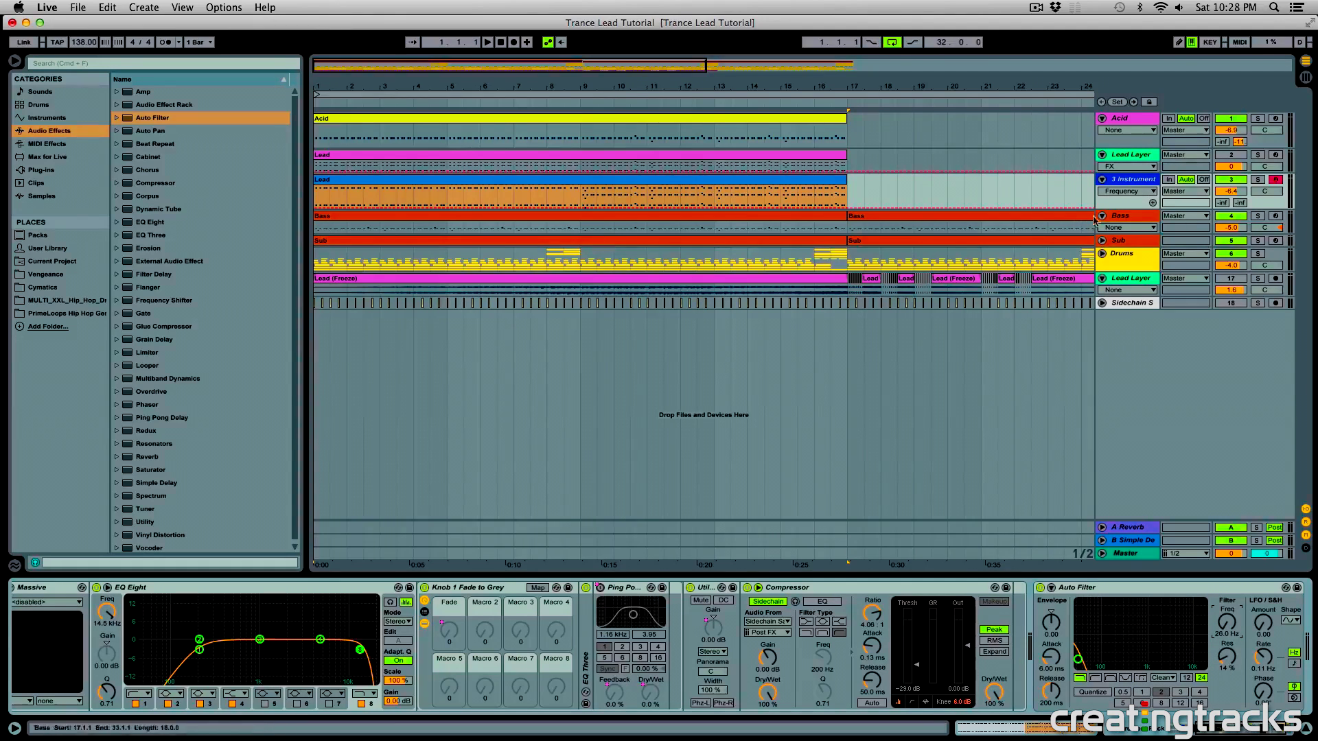
{"action": "left_click_drag", "start_coordinate": [1109, 208], "coordinate": [1109, 242]}
{"action": "left_click", "coordinate": [530, 202]}
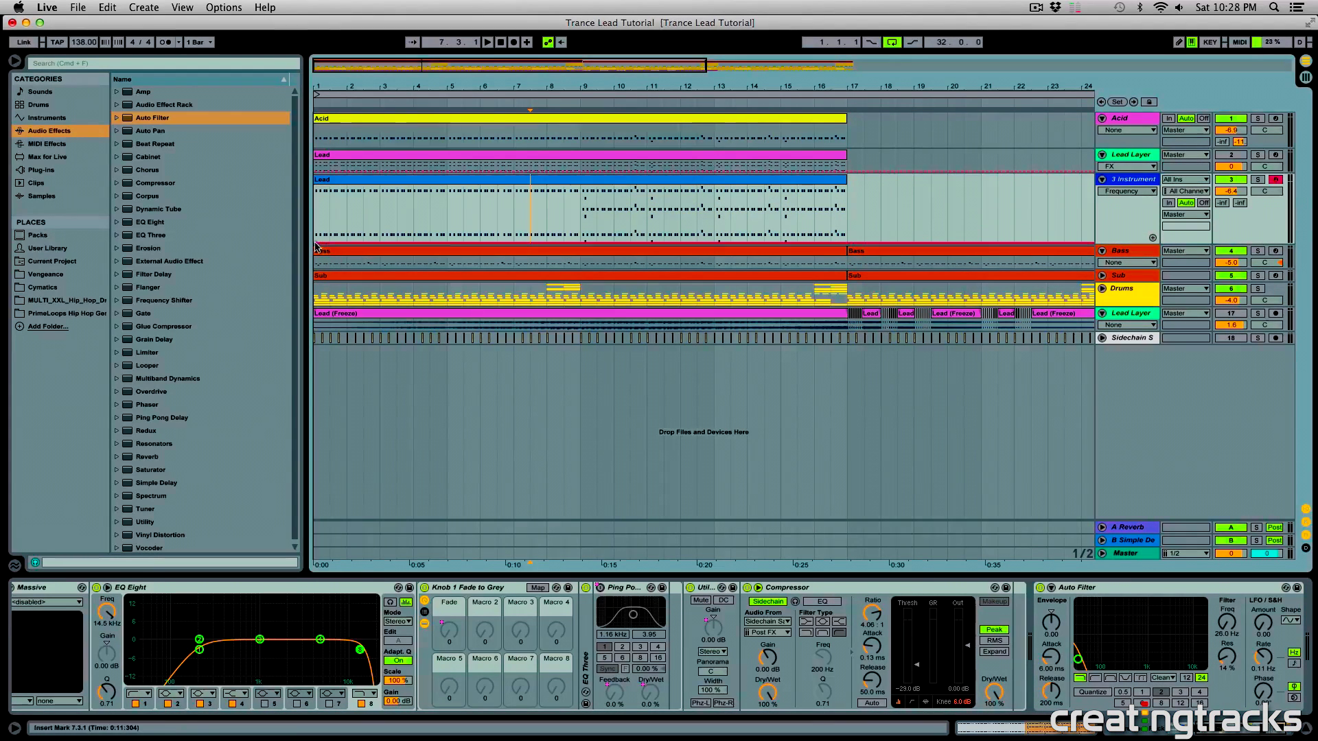
Draw a curved Frequency ramp opening the filter from bar 1 to bar 9, then play the Lead clip.
{"action": "left_click_drag", "start_coordinate": [329, 243], "coordinate": [582, 186]}
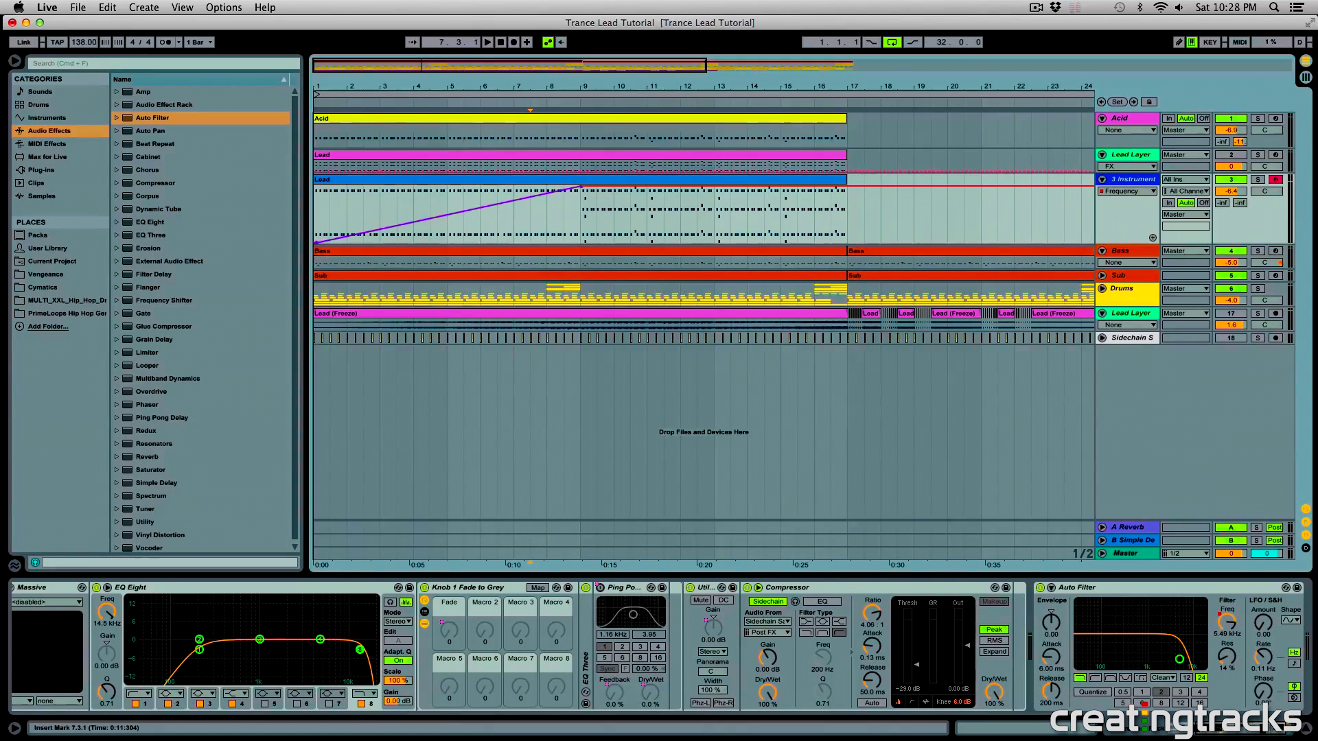
{"action": "left_click_drag", "start_coordinate": [480, 217], "coordinate": [481, 237]}
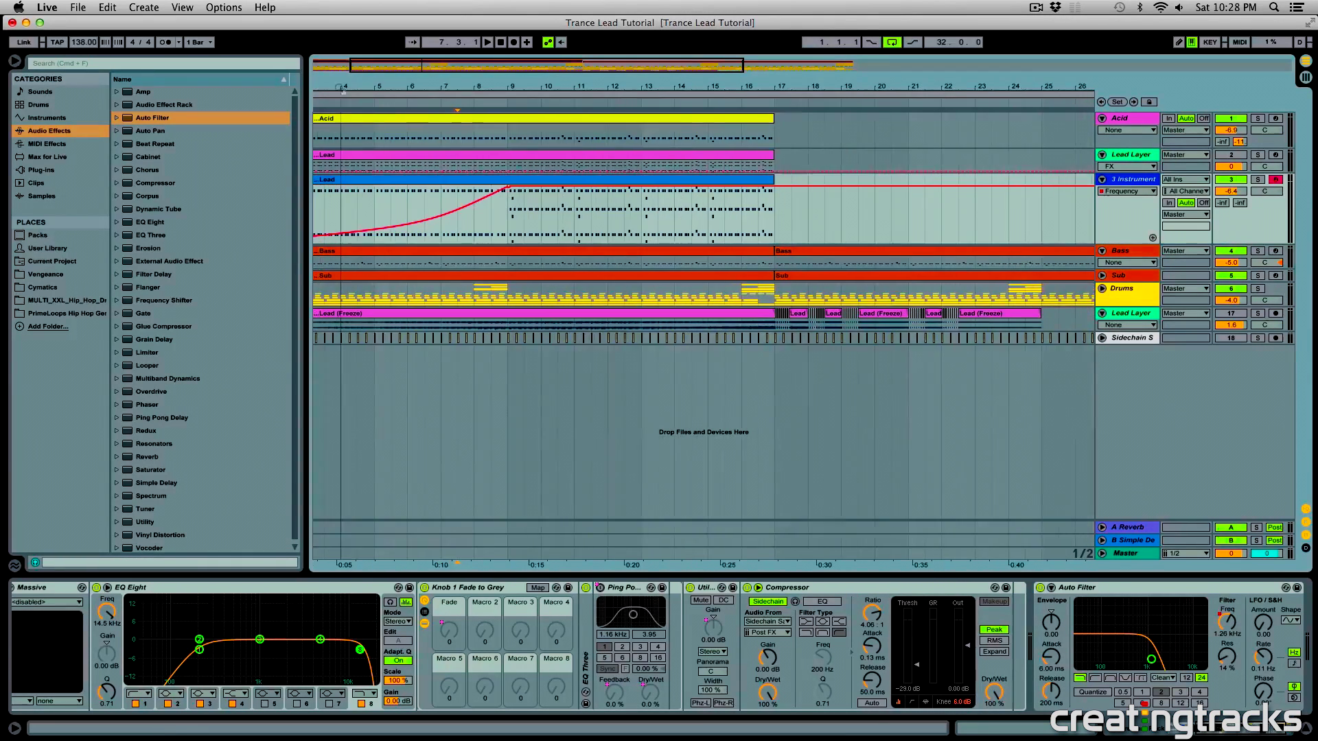
{"action": "key", "text": "space"}
{"action": "left_click", "coordinate": [443, 194]}
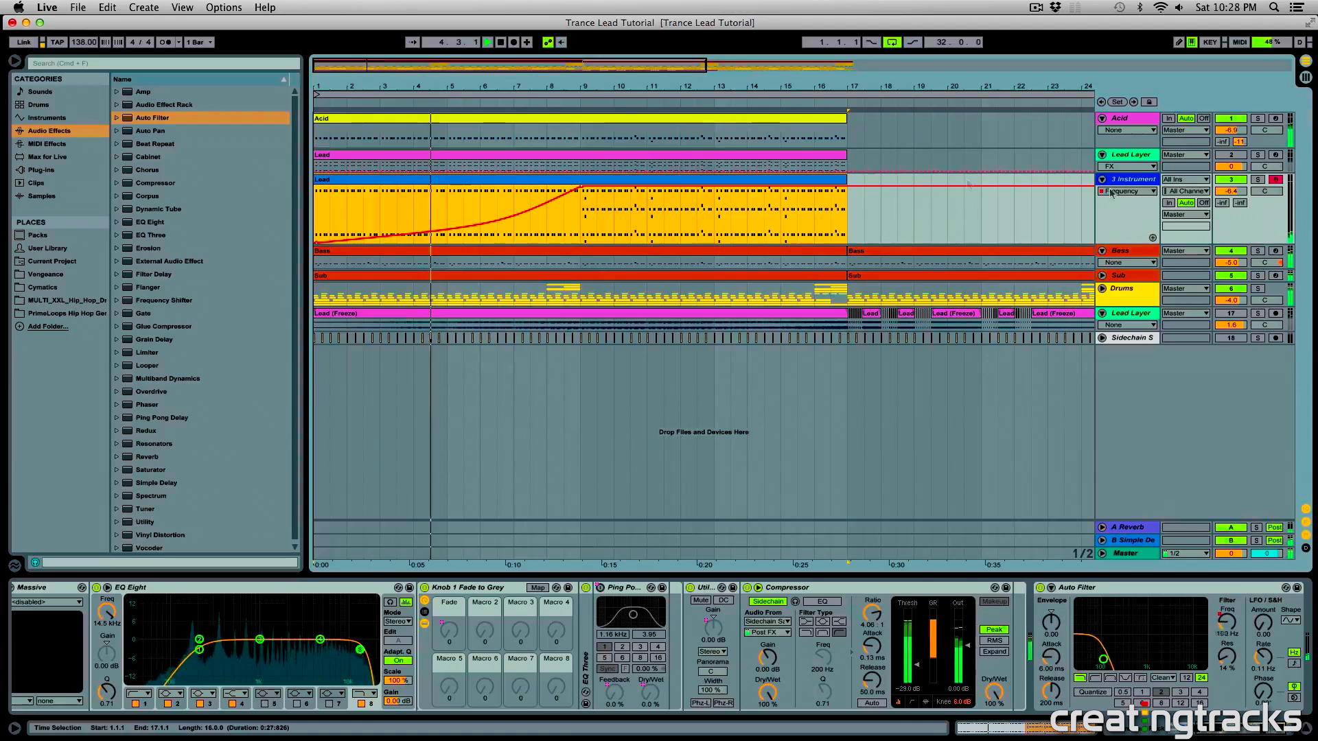
Return to the 3 Instrument track, nudge its volume up, and stop playback near bar 12.
{"action": "left_click", "coordinate": [1122, 155]}
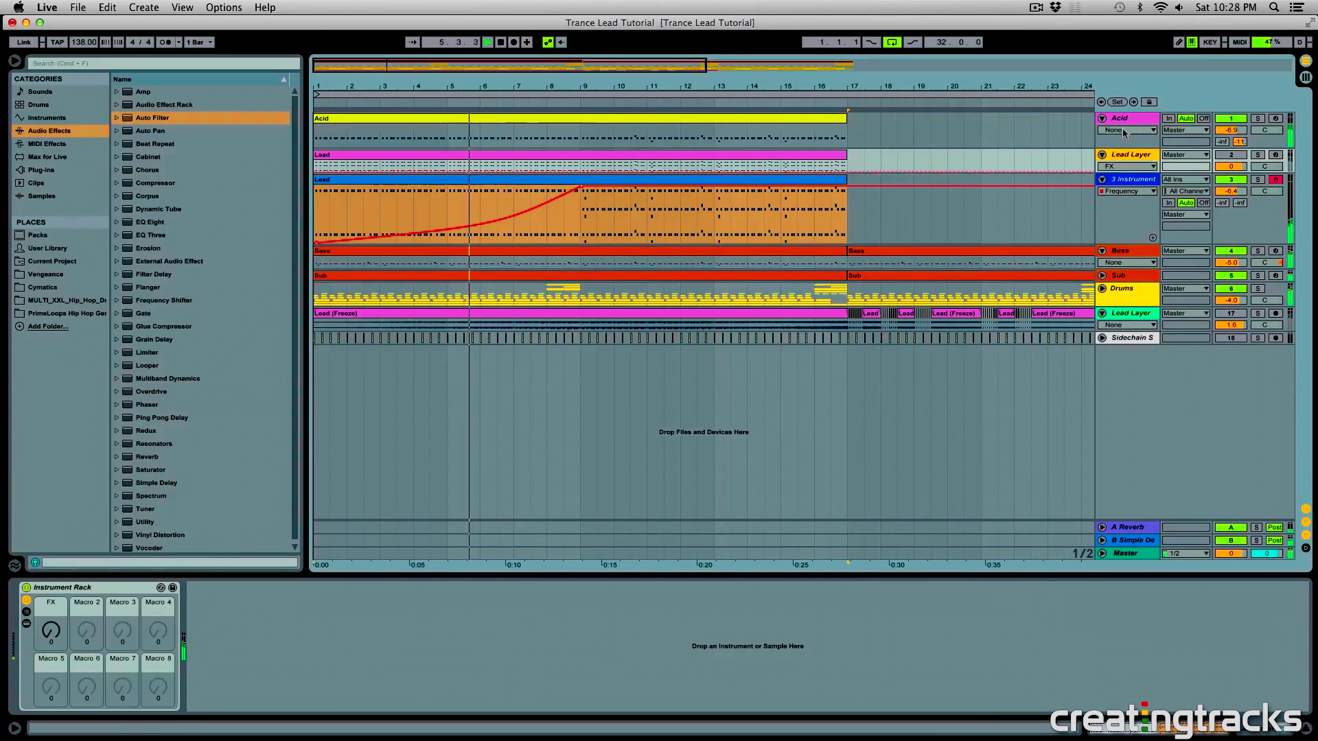
{"action": "left_click", "coordinate": [1119, 143]}
{"action": "left_click", "coordinate": [1232, 191]}
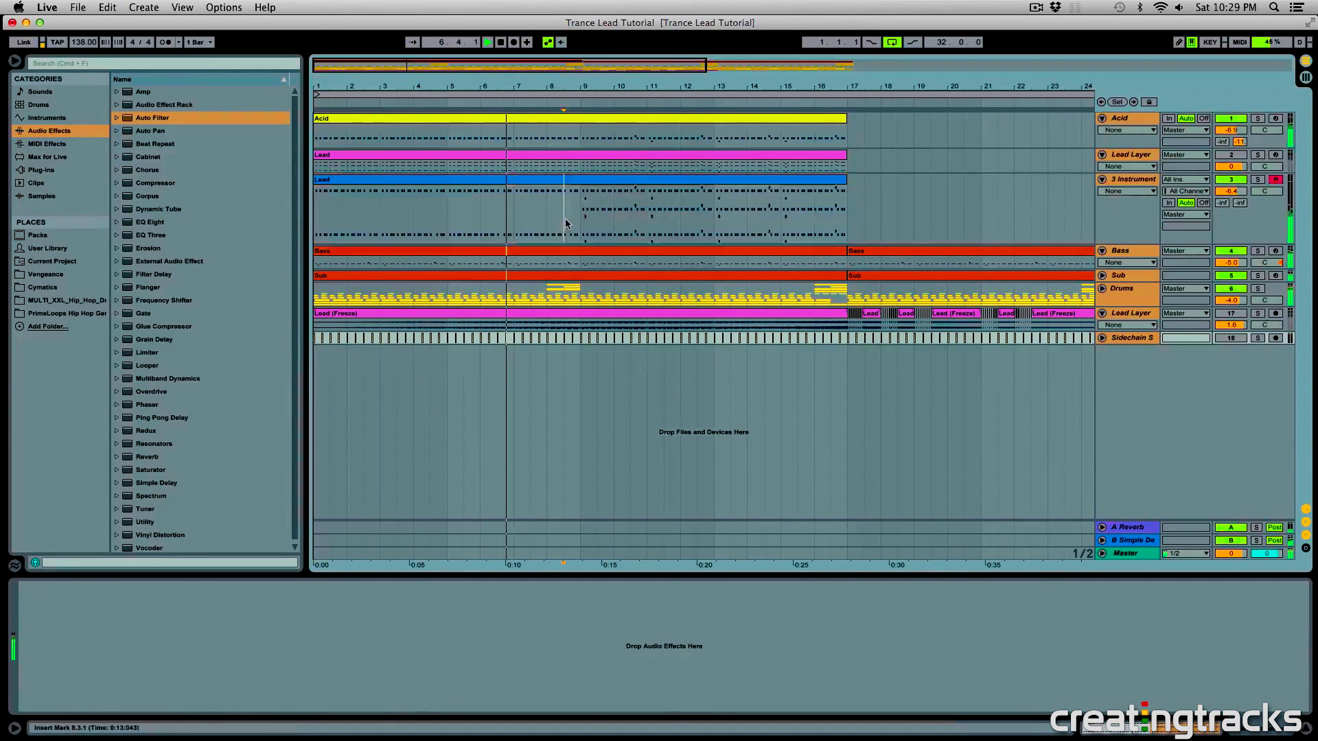
{"action": "mouse_move", "coordinate": [1234, 190]}
{"action": "left_mouse_down"}
{"action": "mouse_move", "coordinate": [1233, 176]}
{"action": "mouse_move", "coordinate": [1232, 212]}
{"action": "left_mouse_up"}
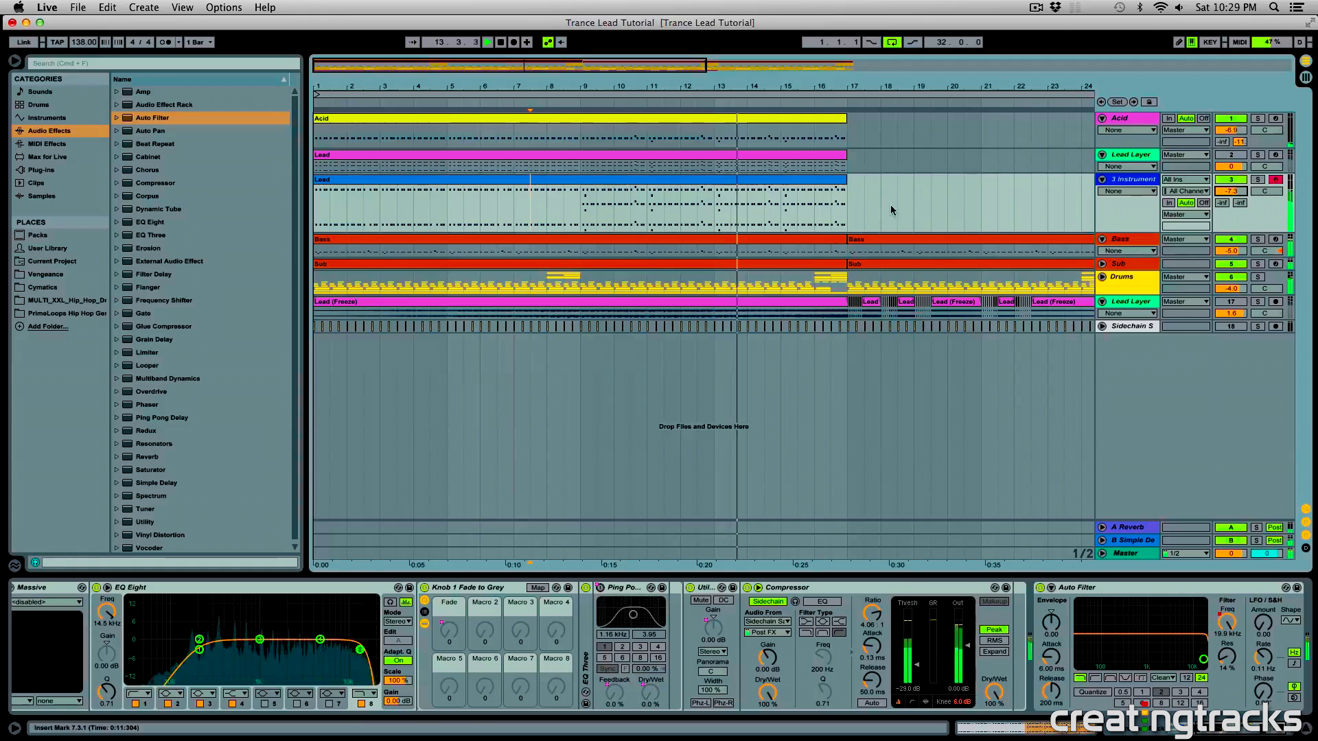
{"action": "left_click", "coordinate": [814, 210]}
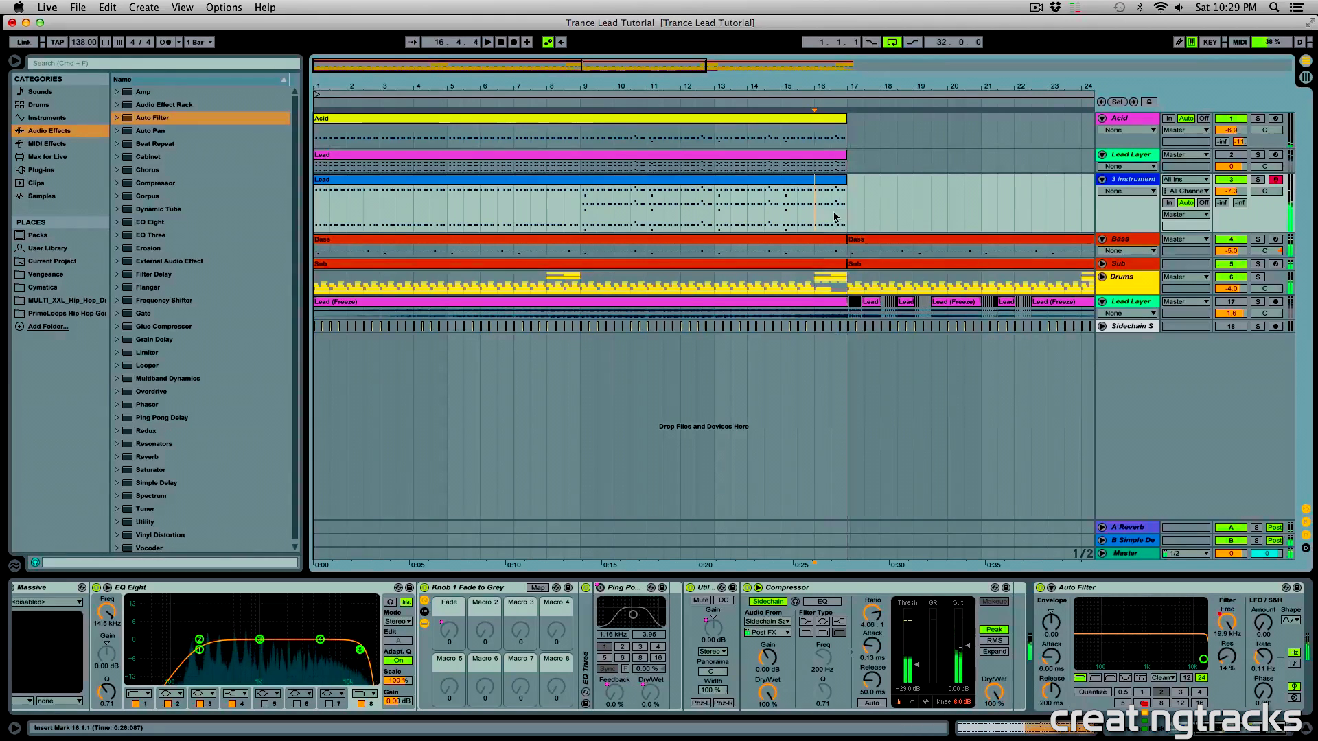
{"action": "key", "text": "space"}
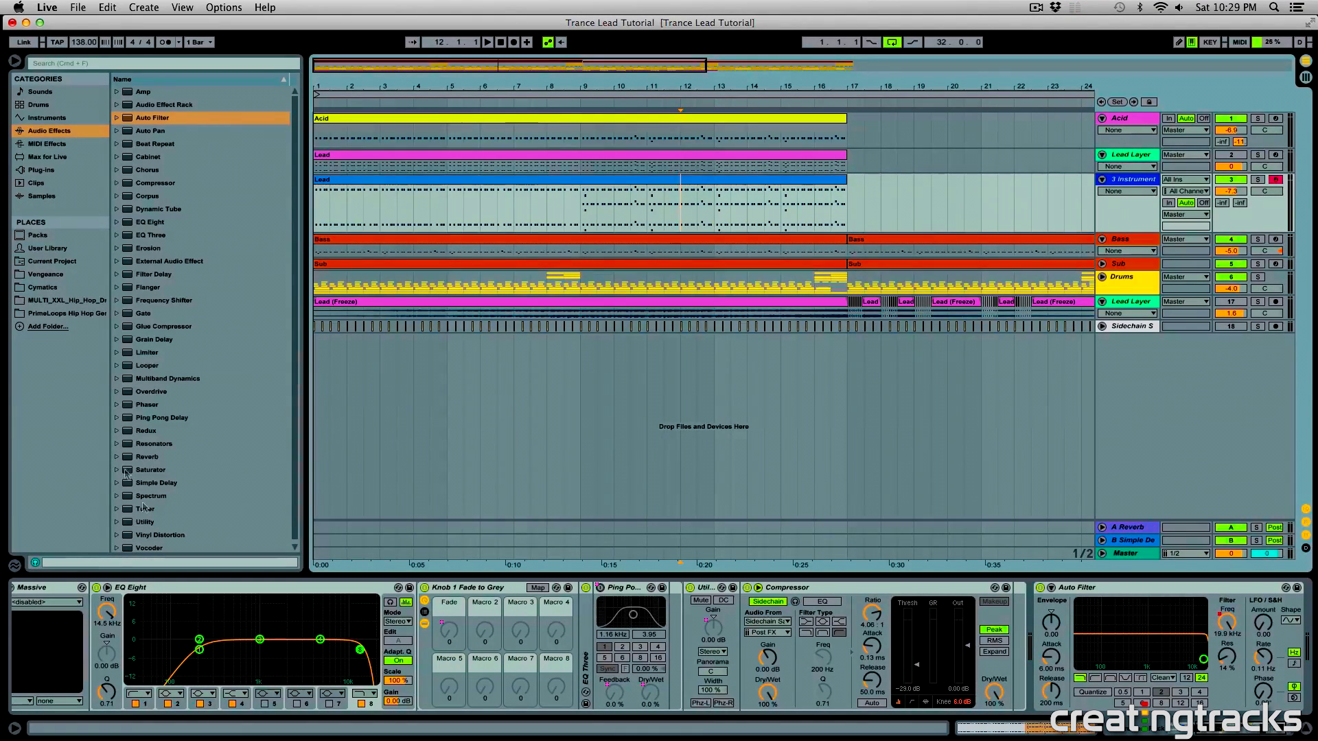
Insert Simple Delay before the Compressor with left time 3 and right time 4.
{"action": "left_click", "coordinate": [150, 483]}
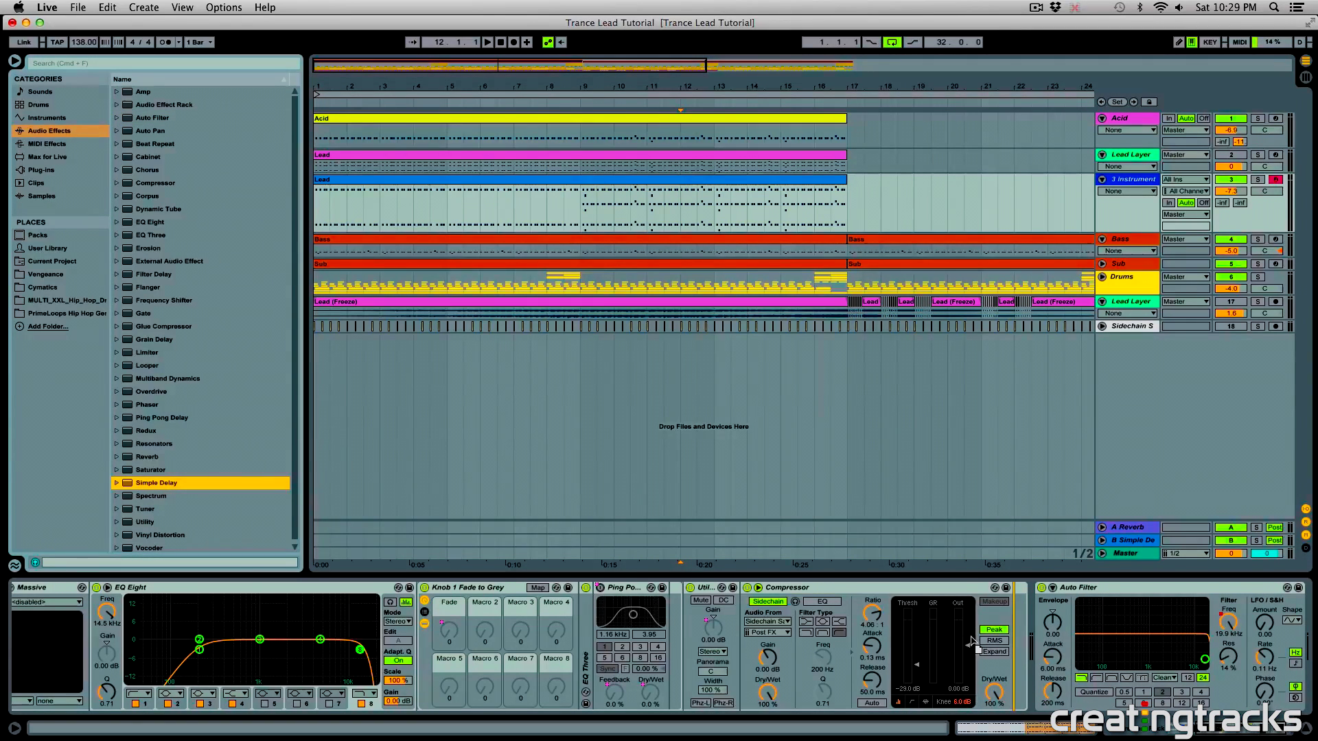
{"action": "scroll", "coordinate": [892, 638], "scroll_direction": "right", "scroll_amount": 2}
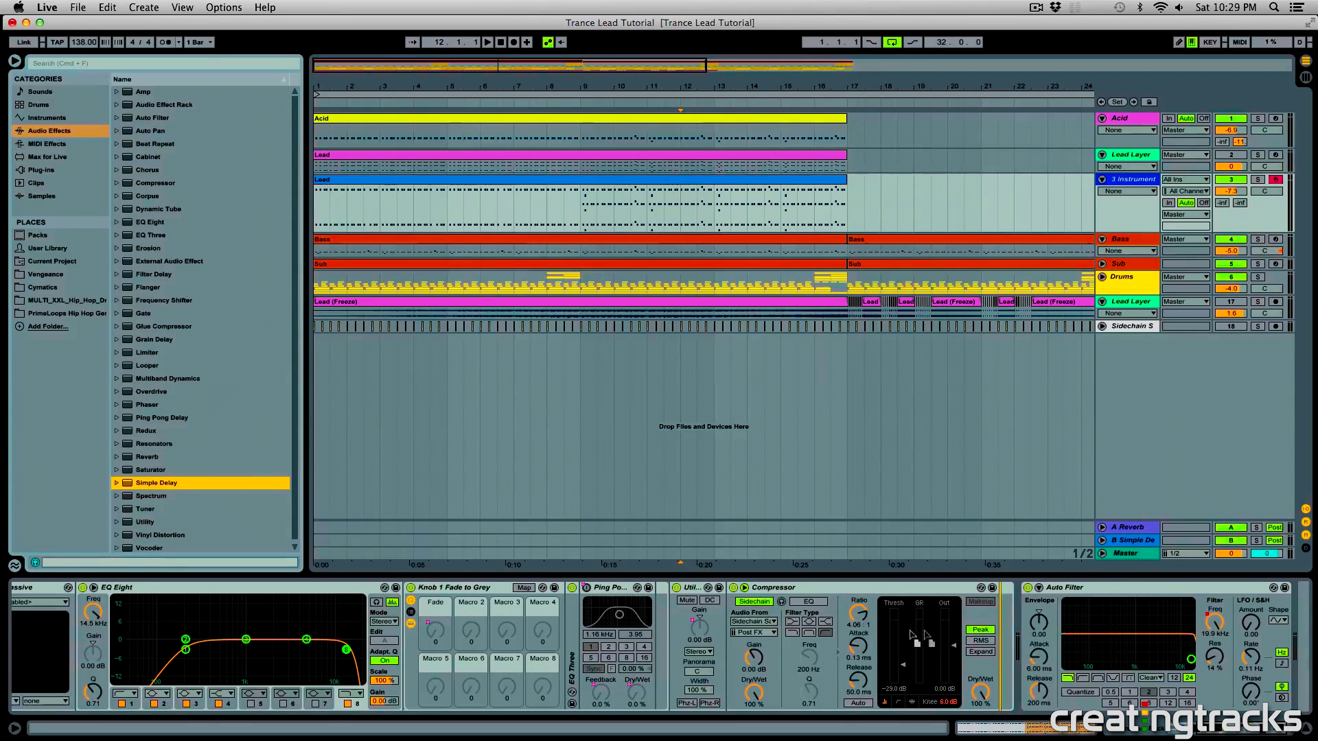
{"action": "mouse_move", "coordinate": [747, 617]}
{"action": "left_mouse_down"}
{"action": "mouse_move", "coordinate": [735, 635]}
{"action": "mouse_move", "coordinate": [759, 609]}
{"action": "left_mouse_up"}
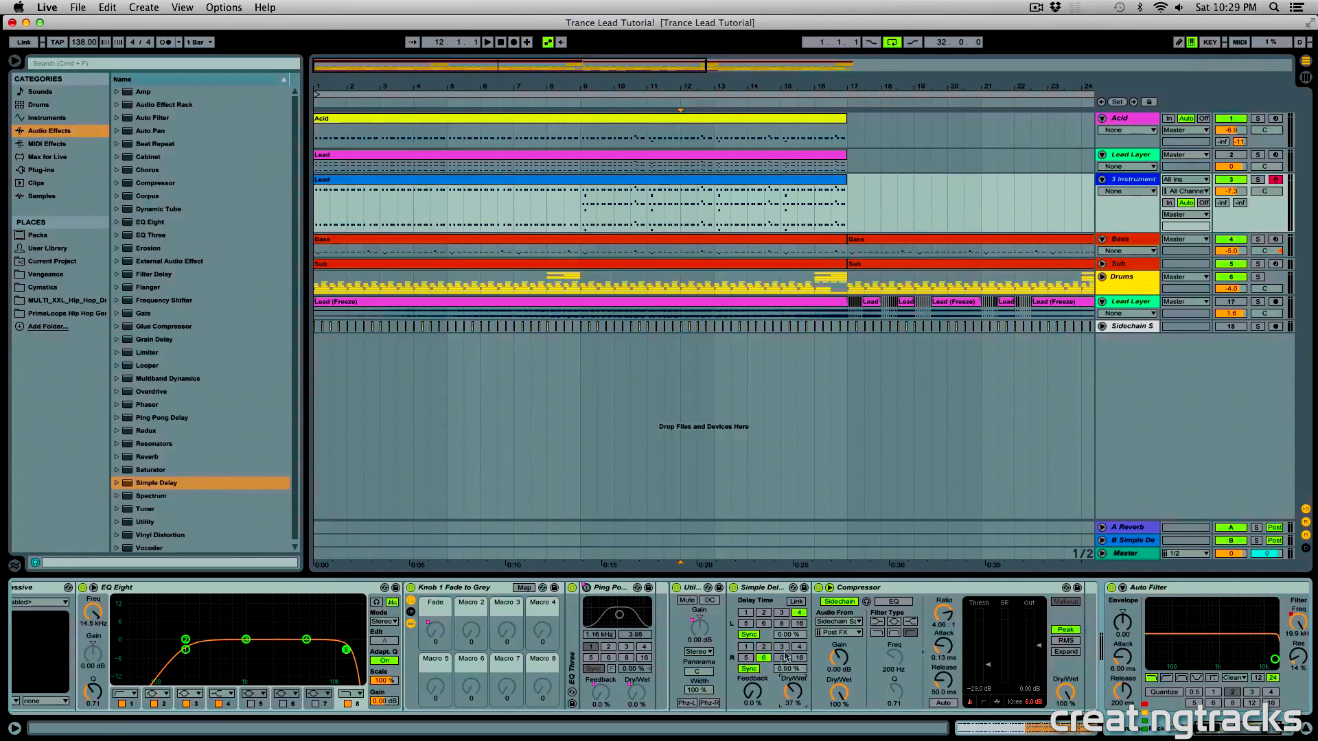
{"action": "left_click", "coordinate": [781, 612]}
{"action": "left_click", "coordinate": [799, 646]}
Play from bar 9, raise the delay's Dry/Wet to about 41%, and sweep the FX macro up.
{"action": "left_click", "coordinate": [583, 210]}
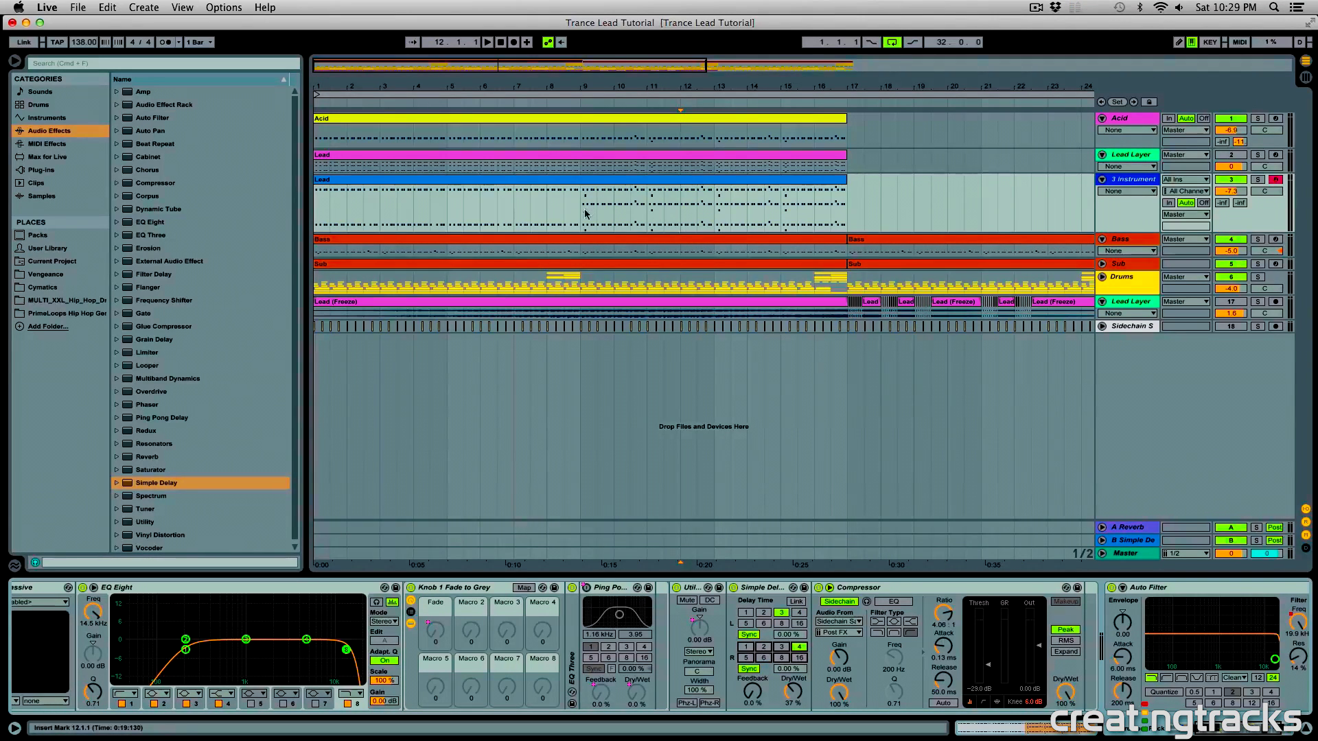
{"action": "key", "text": "space"}
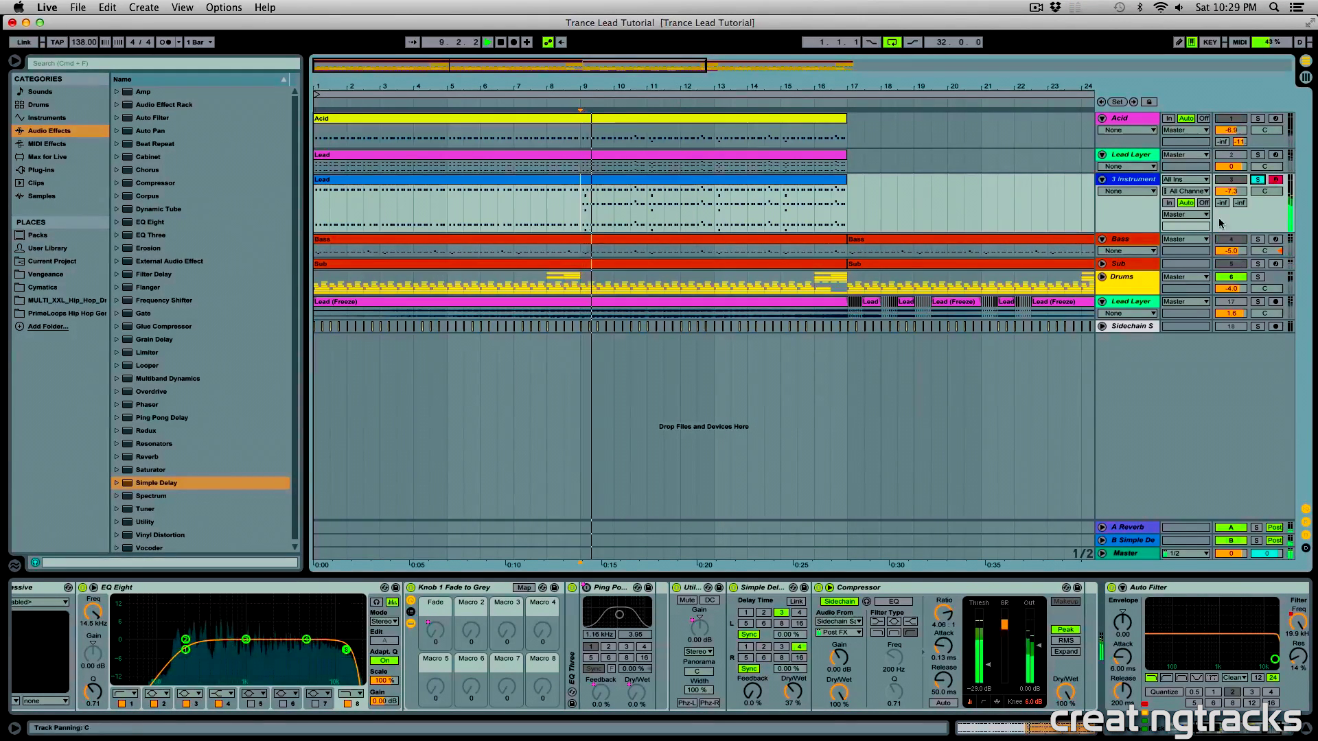
{"action": "left_click_drag", "start_coordinate": [796, 703], "coordinate": [798, 700]}
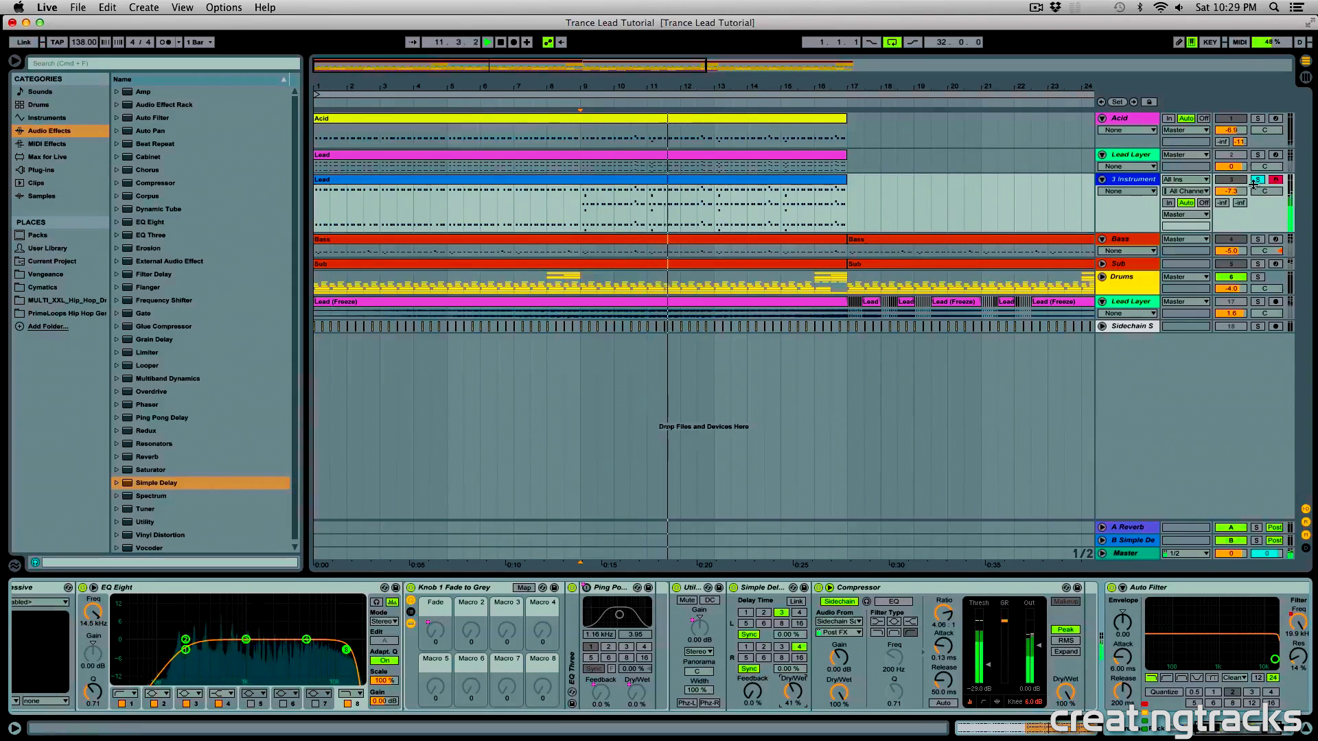
{"action": "scroll", "coordinate": [362, 681], "scroll_direction": "up", "scroll_amount": 3}
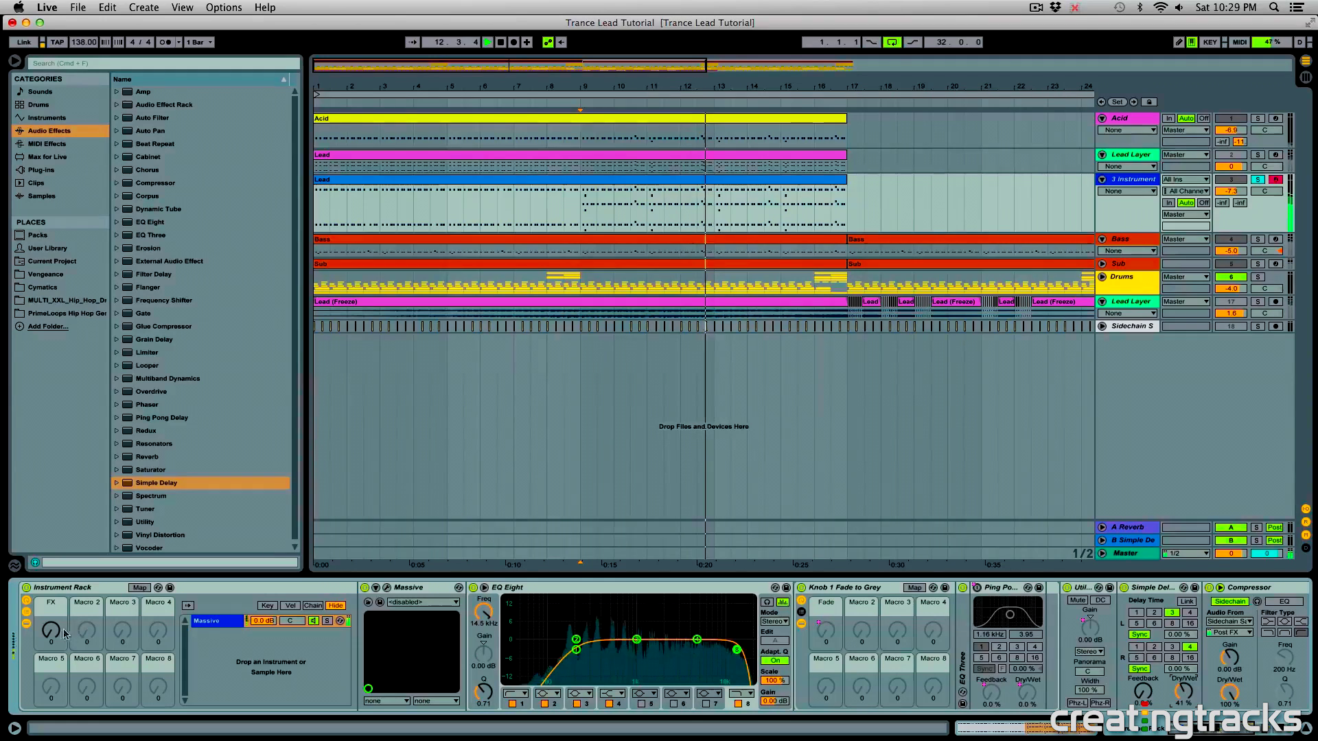
{"action": "left_click_drag", "start_coordinate": [52, 631], "coordinate": [51, 558]}
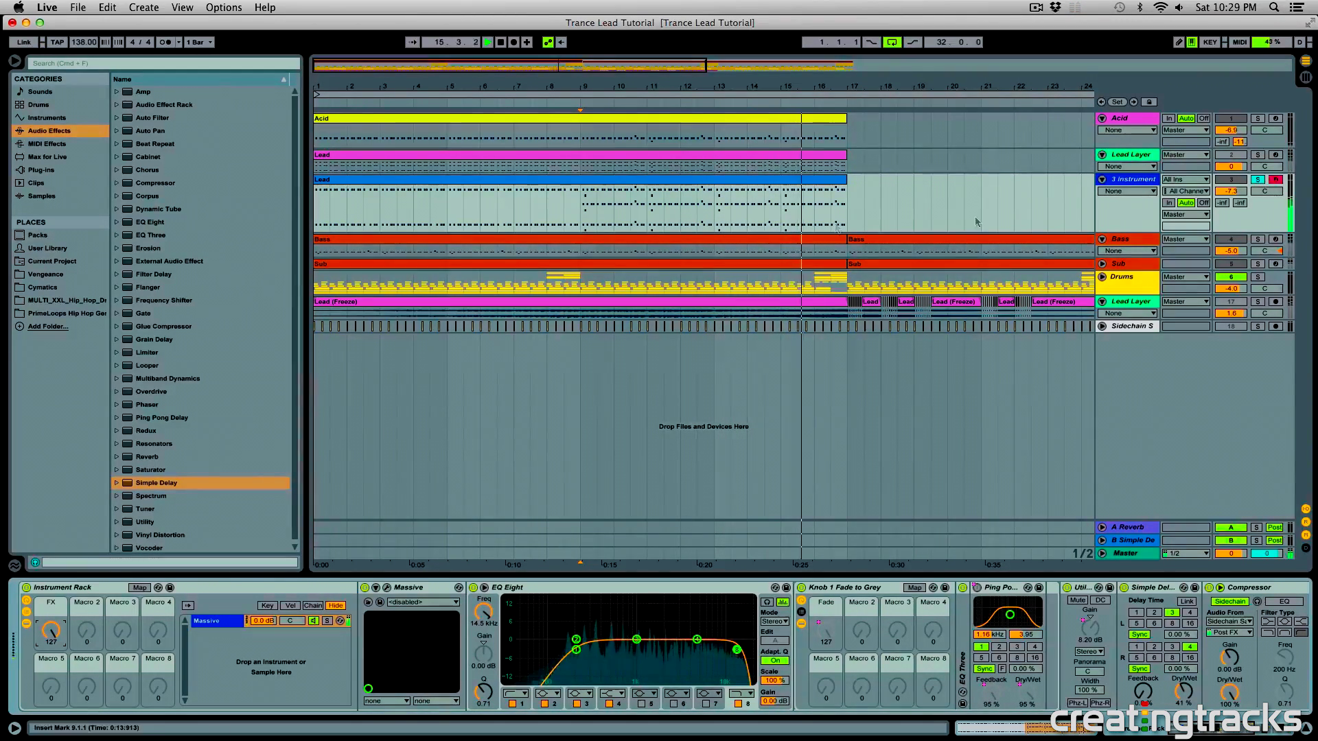
Replay the Lead clip from its start, zoom out, and mark bars 9.3 to 17 as a time range.
{"action": "key", "text": "space"}
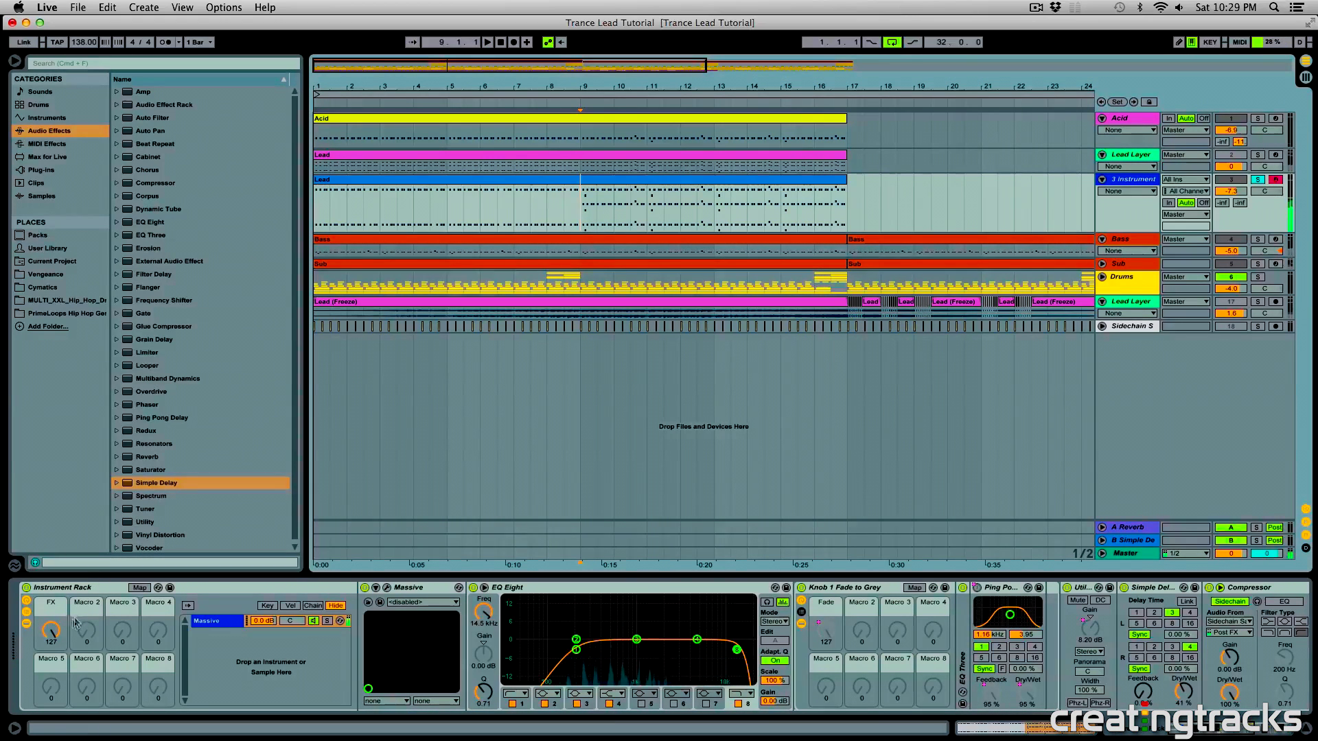
{"action": "left_click", "coordinate": [359, 181]}
{"action": "key", "text": "space"}
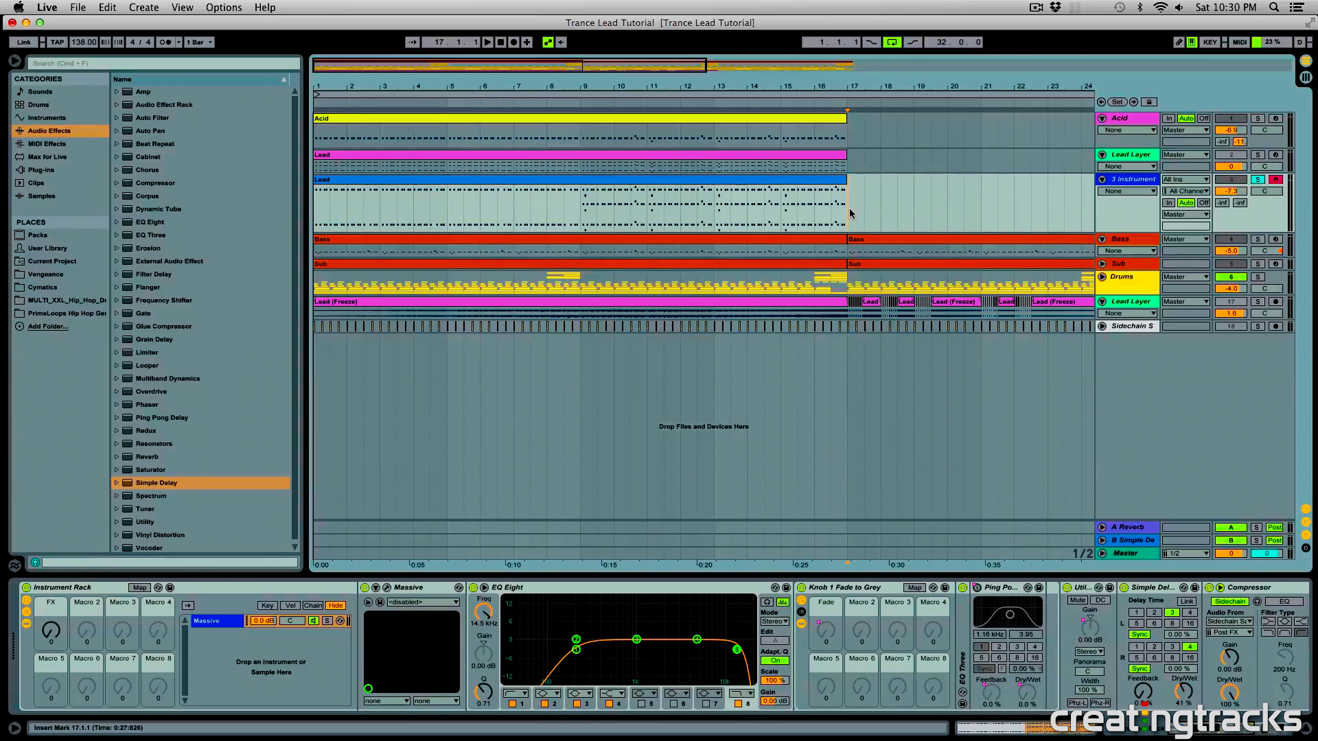
{"action": "left_click_drag", "start_coordinate": [668, 77], "coordinate": [667, 64]}
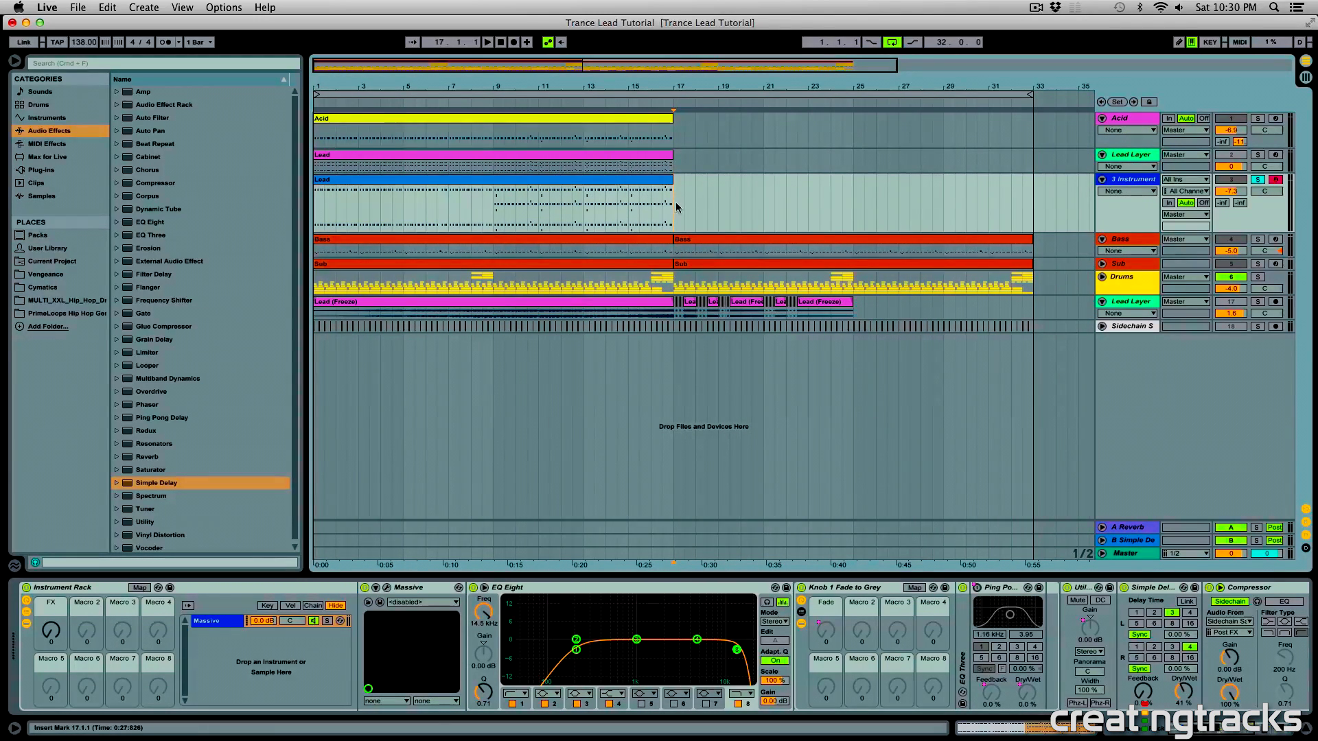
{"action": "left_click_drag", "start_coordinate": [669, 204], "coordinate": [499, 217]}
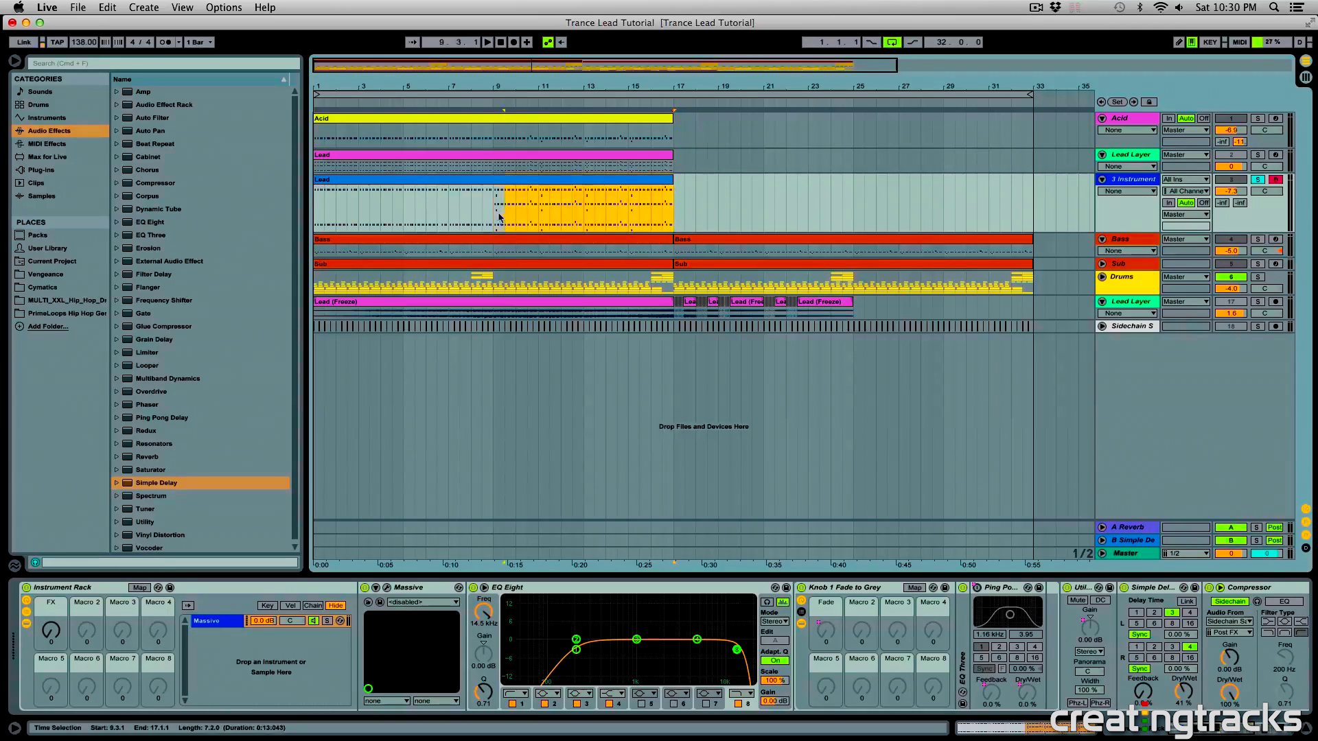